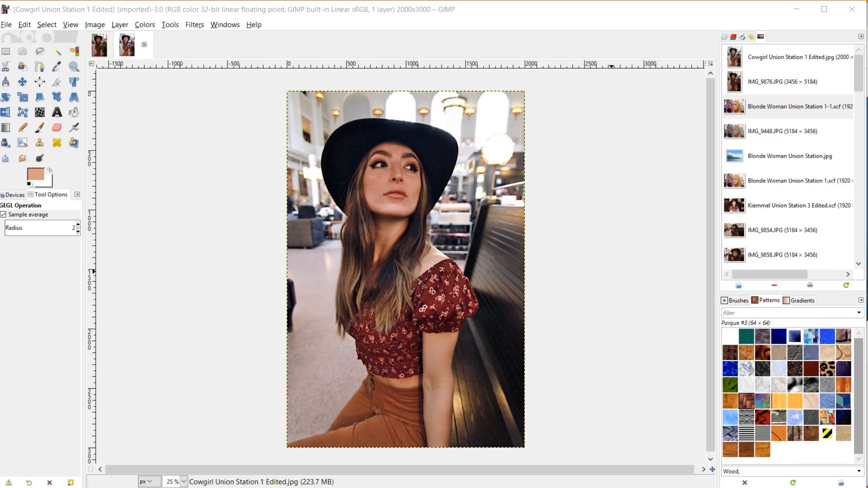
# Step: Show the layer list and switch to the unedited portrait of the woman in the hat
pyautogui.click(726, 37)
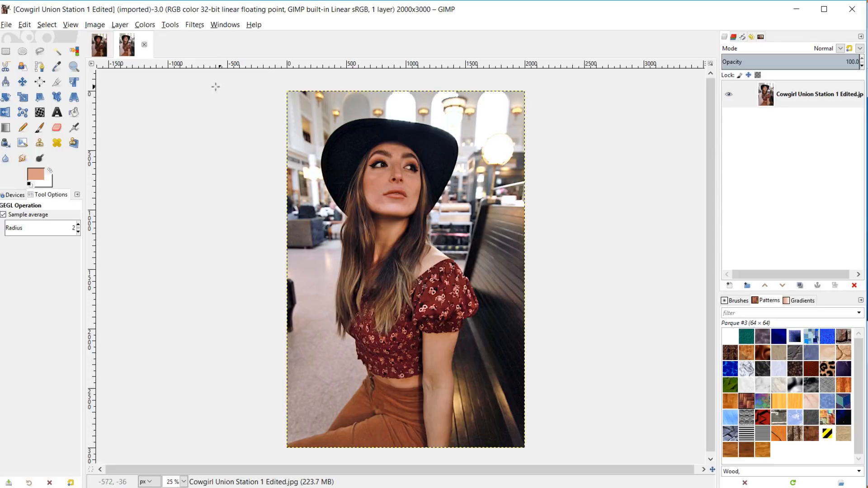
pyautogui.click(100, 46)
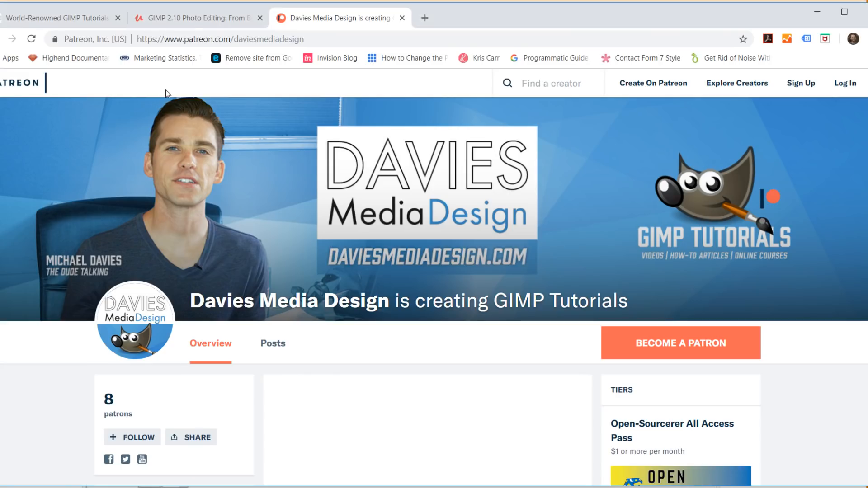
# Step: In the browser, look over the Davies Media Design homepage, the Udemy GIMP course page and the Patreon page down to its recent posts
pyautogui.click(86, 19)
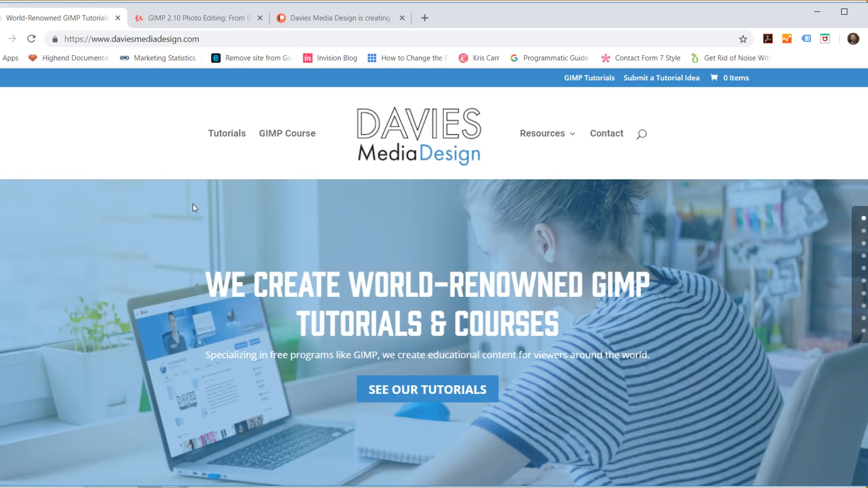
pyautogui.click(202, 4)
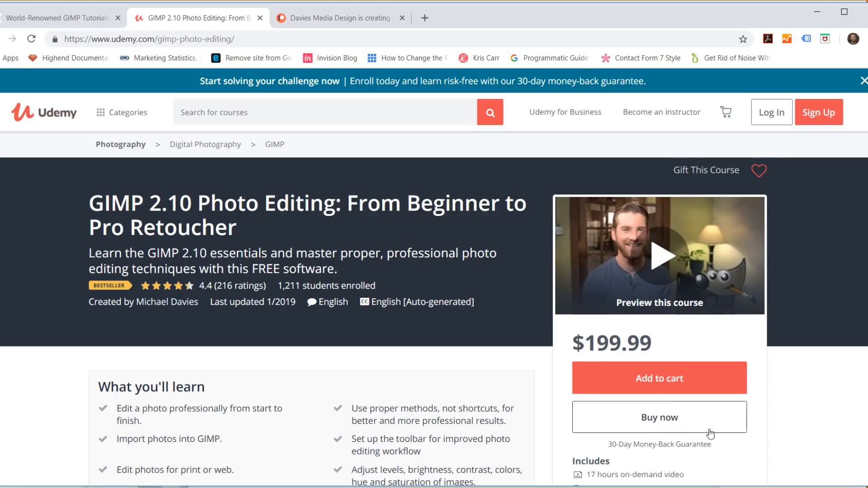
pyautogui.click(319, 19)
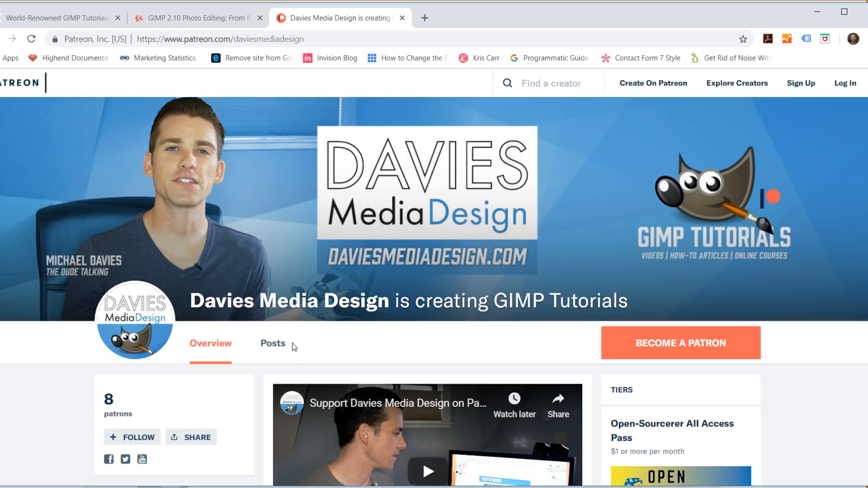
pyautogui.scroll(-18, 290, 349)
pyautogui.scroll(5, 552, 352)
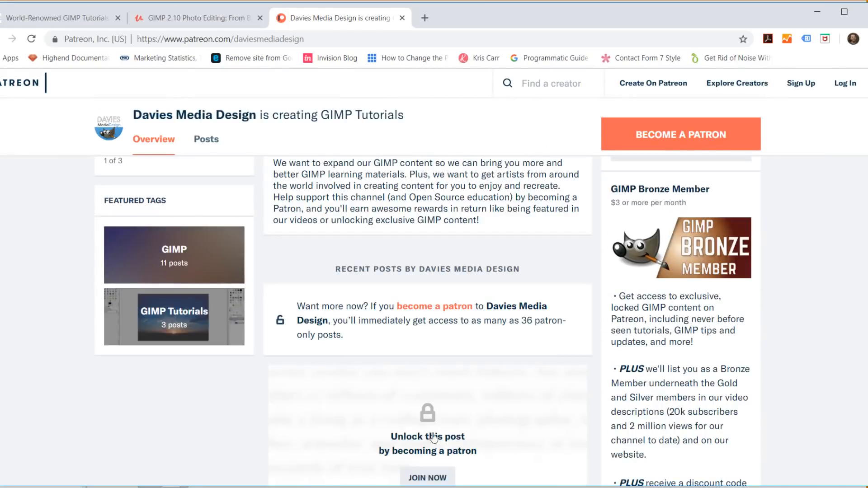
pyautogui.scroll(-6, 409, 218)
pyautogui.scroll(2, 415, 249)
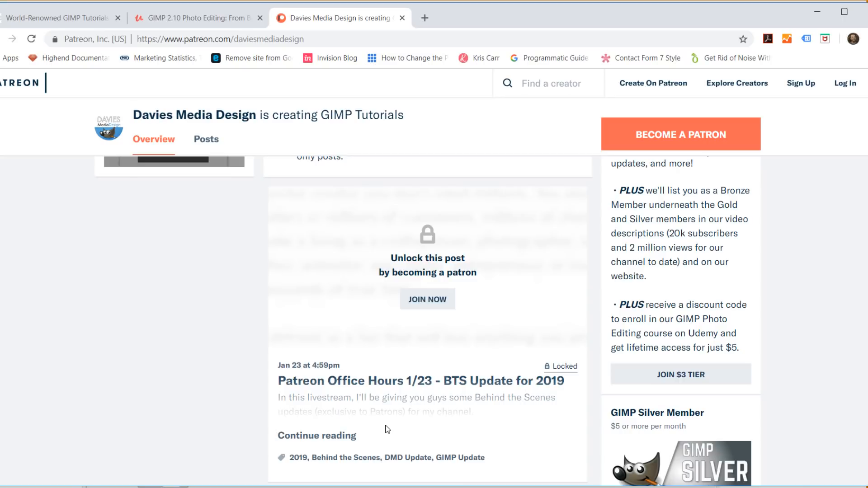
# Step: Return to GIMP and compare the edited portrait with the unedited IMG_9876 photo
pyautogui.click(817, 11)
pyautogui.click(594, 16)
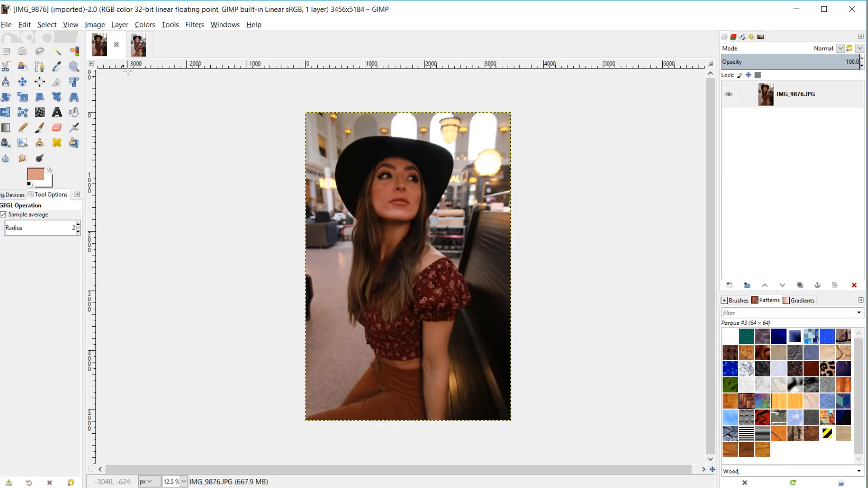
pyautogui.click(139, 51)
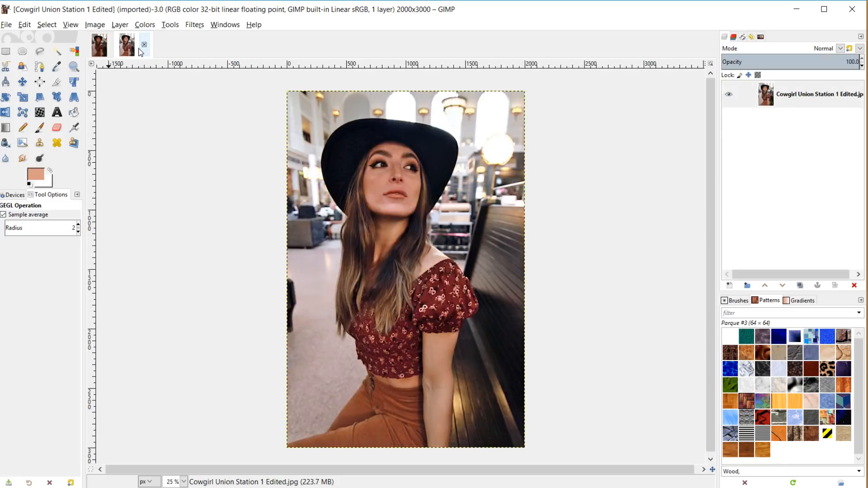
pyautogui.click(100, 45)
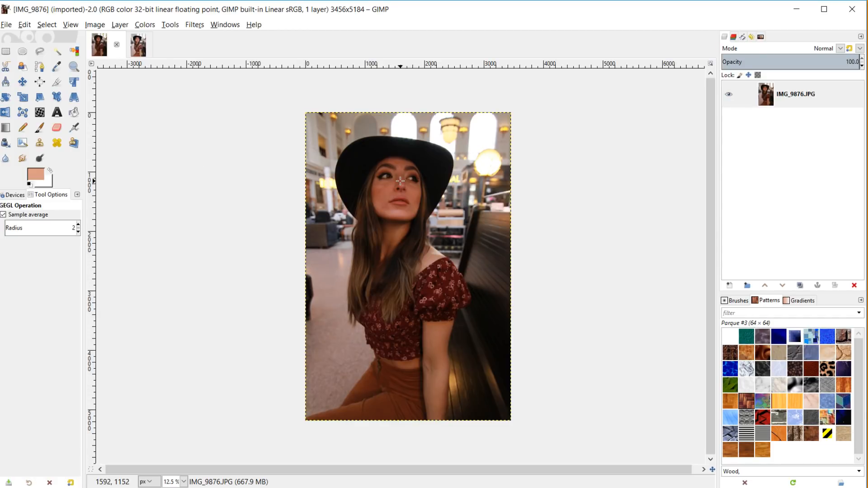
pyautogui.click(138, 52)
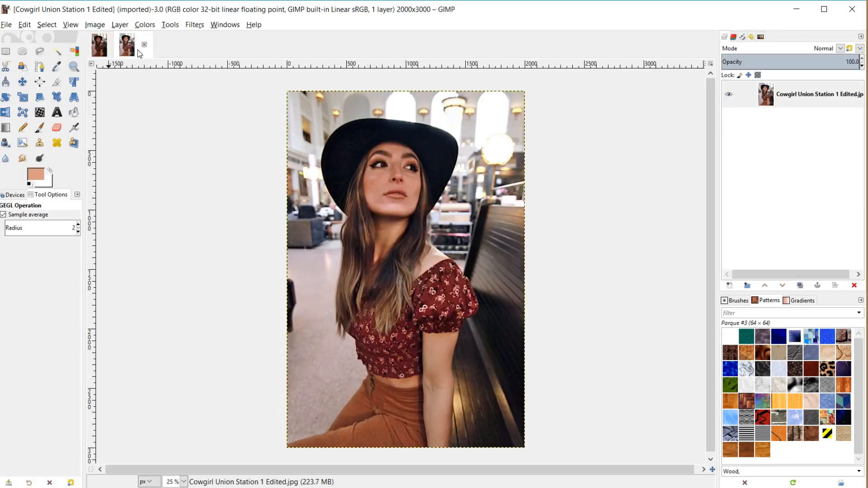
pyautogui.click(96, 54)
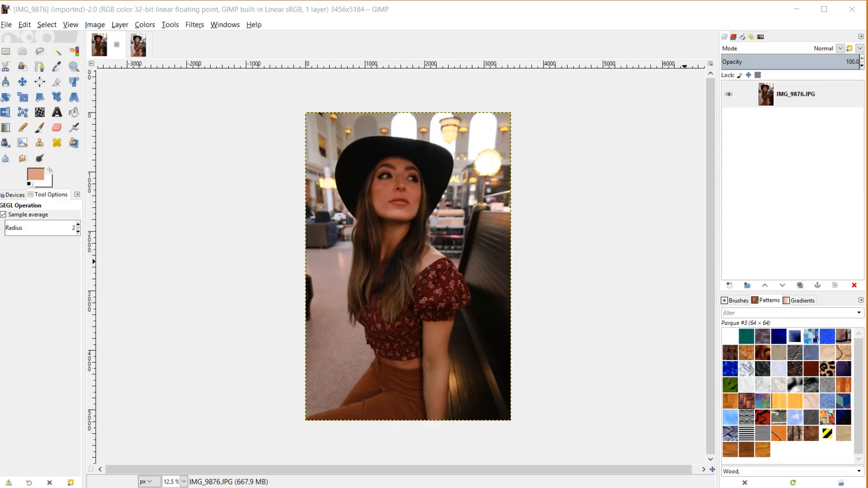
pyautogui.click(294, 12)
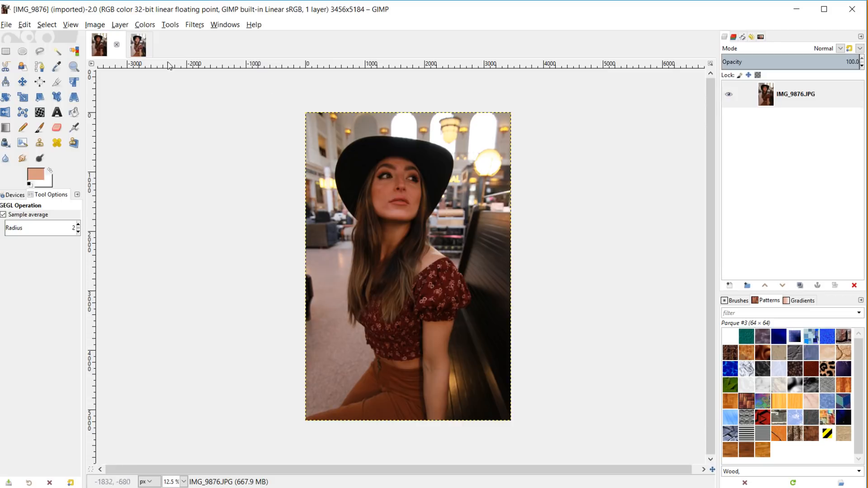
# Step: Try scaling the IMG_9876 photo to a height of 1920 px with proportional width
pyautogui.click(94, 26)
pyautogui.click(116, 149)
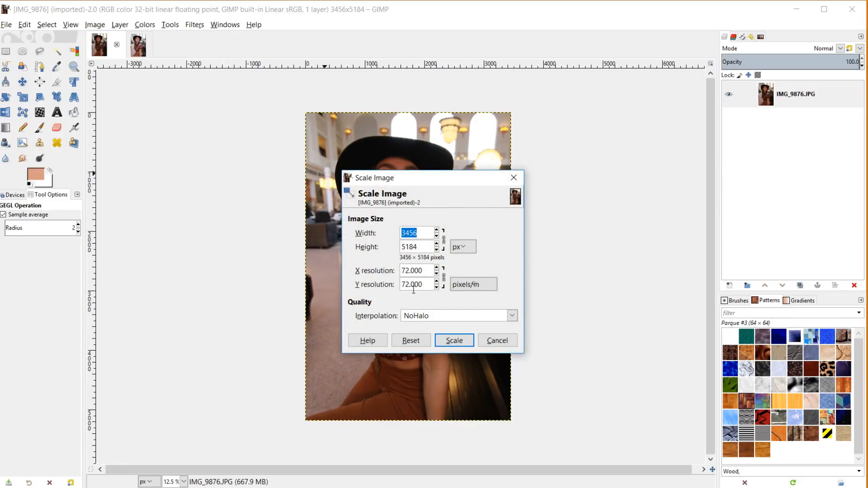
pyautogui.doubleClick(425, 249)
pyautogui.write('1920')
pyautogui.press('Tab')
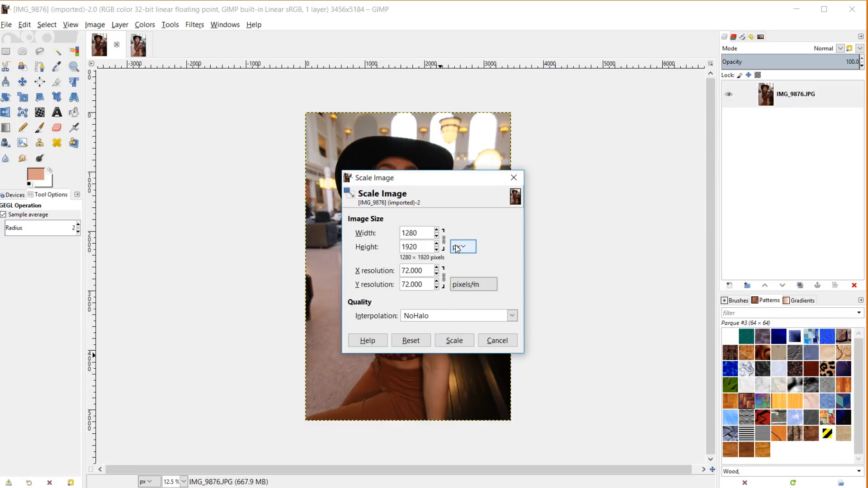
pyautogui.click(460, 344)
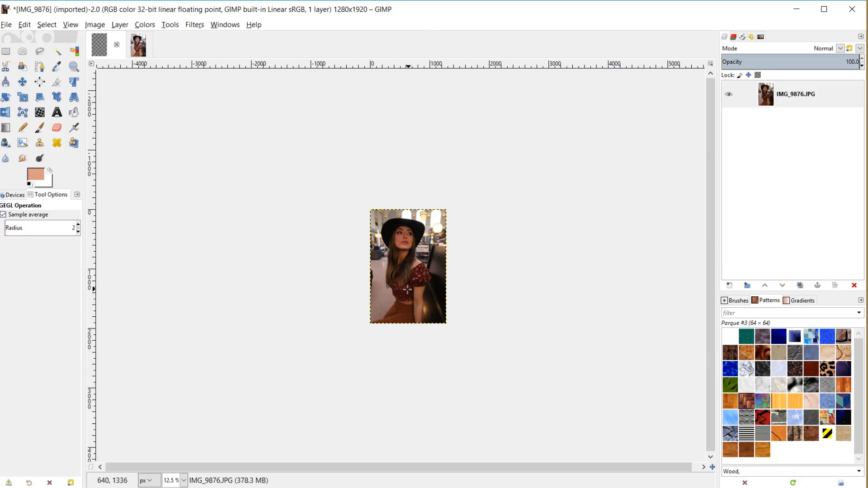
pyautogui.scroll(4, 407, 291)
pyautogui.scroll(-1, 398, 295)
pyautogui.scroll(2, 398, 294)
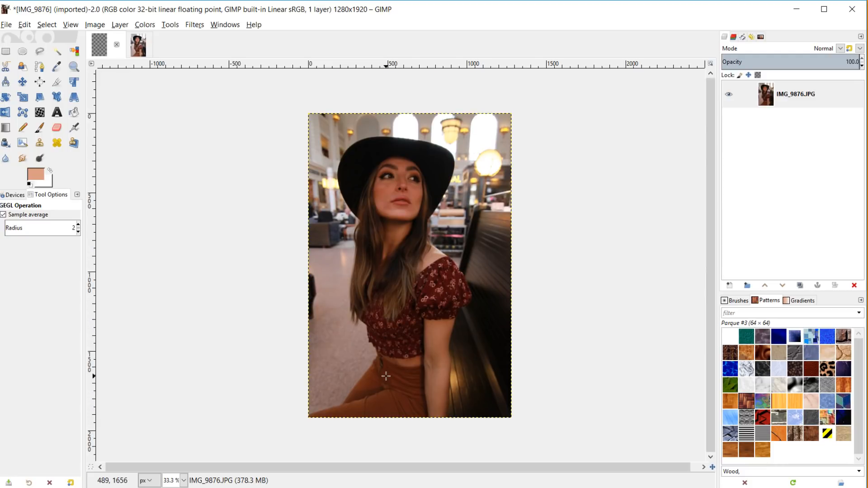
# Step: Check the edited version, restore the unedited photo's original size, and scale it proportionally to a height of 3000 px
pyautogui.click(142, 53)
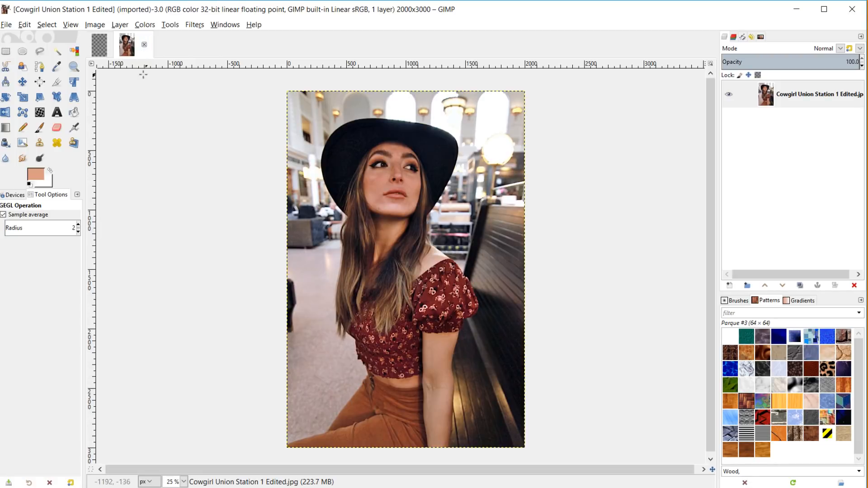
pyautogui.click(102, 44)
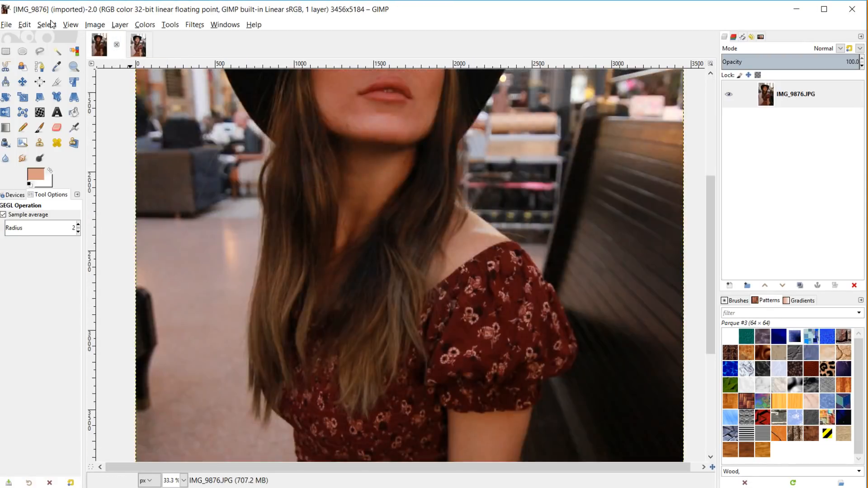
pyautogui.click(103, 28)
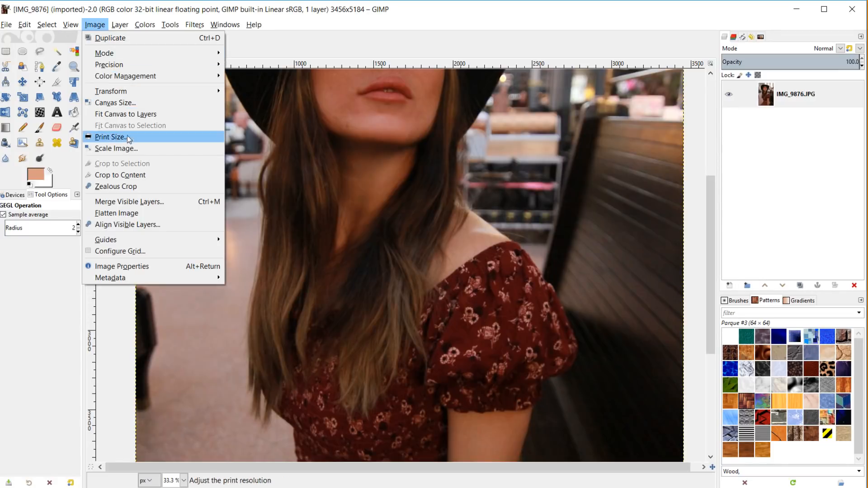
pyautogui.click(116, 149)
pyautogui.press('Tab')
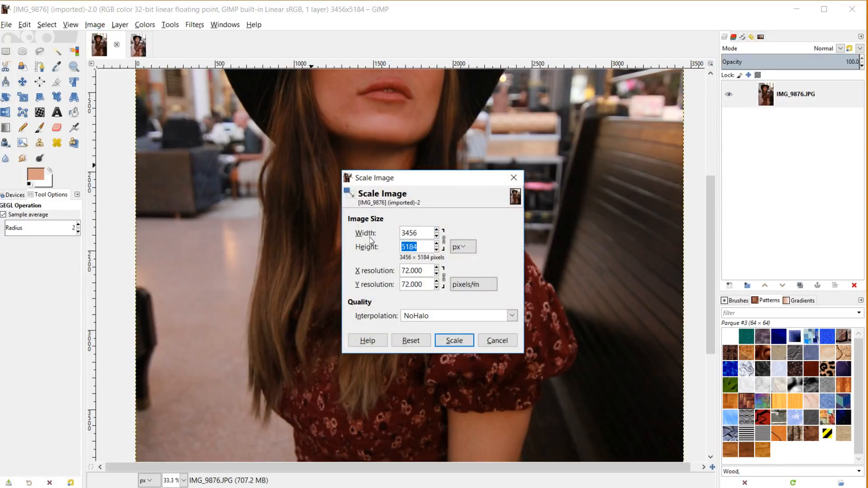
pyautogui.write('3000')
pyautogui.click(454, 340)
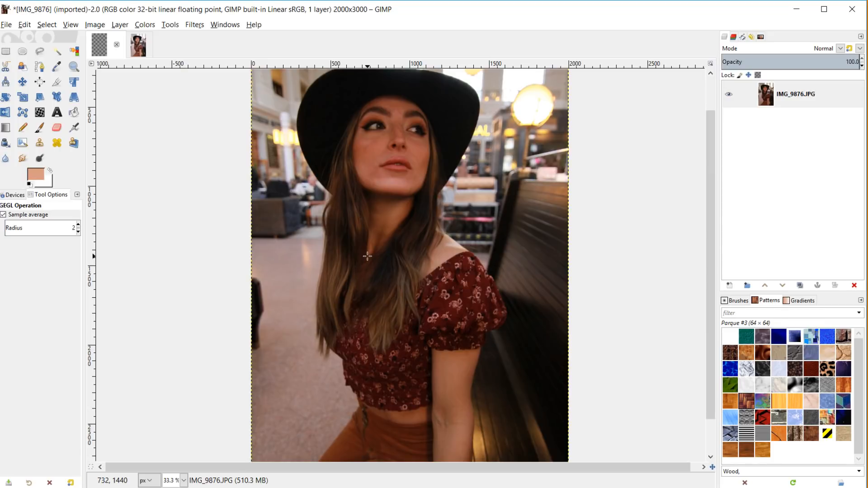
pyautogui.scroll(-2, 450, 270)
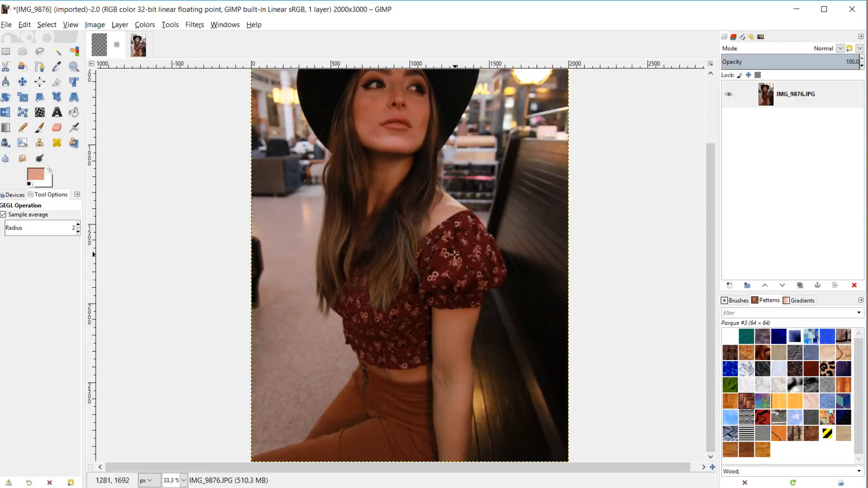
pyautogui.scroll(-1, 455, 255)
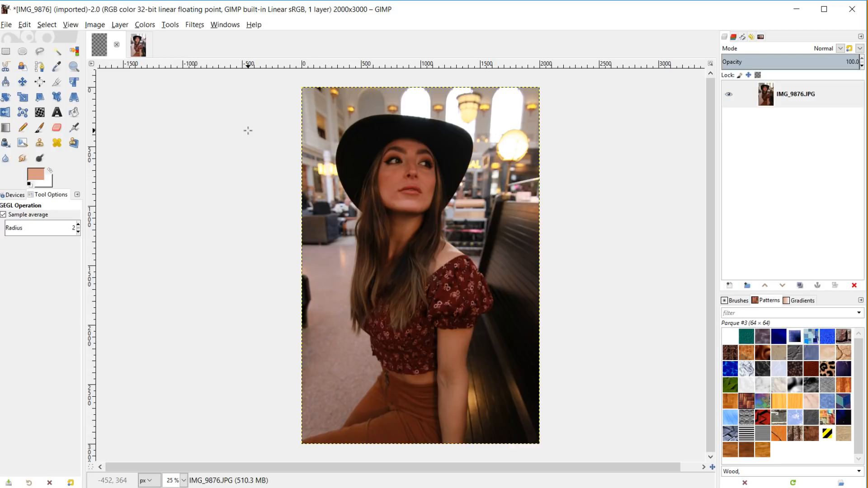
# Step: Try a Shadows-Highlights adjustment on the original photo layer with Shadows raised to about 45
pyautogui.click(145, 26)
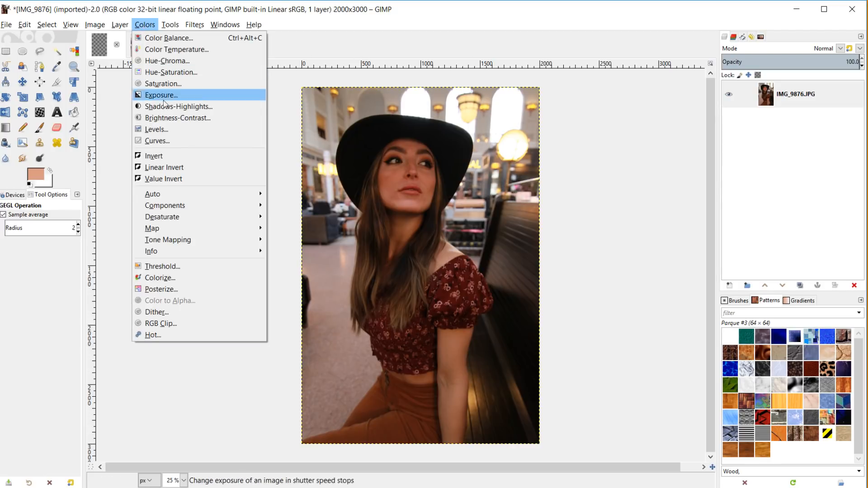
pyautogui.click(176, 106)
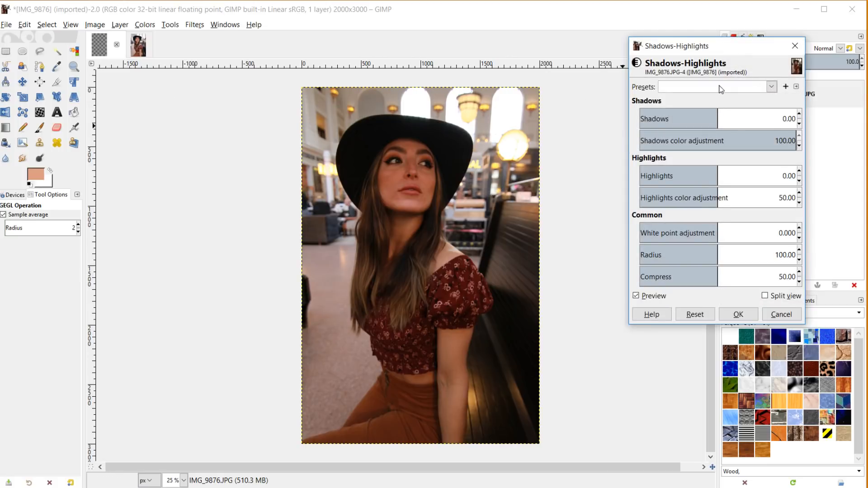
pyautogui.moveTo(701, 46); pyautogui.dragTo(635, 87)
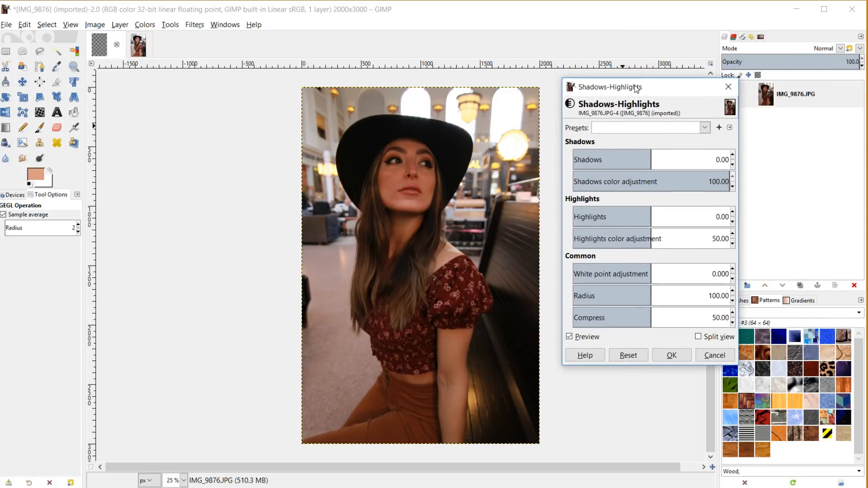
pyautogui.click(653, 154)
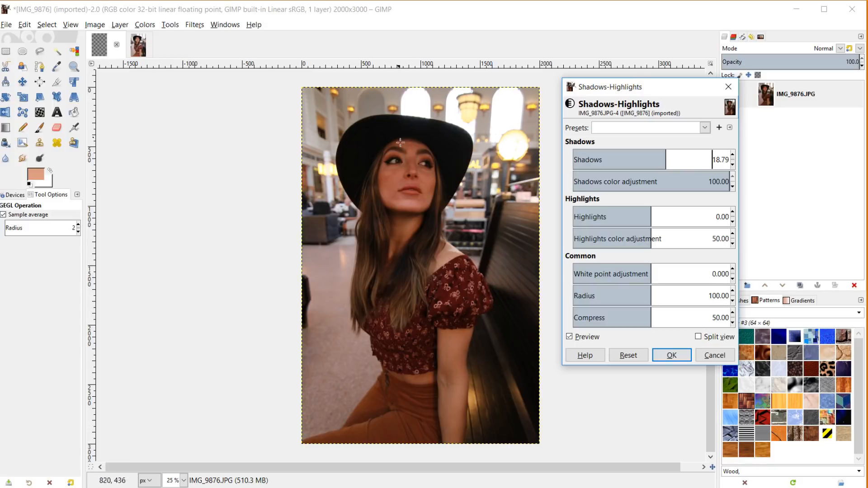
pyautogui.moveTo(668, 156); pyautogui.dragTo(677, 156)
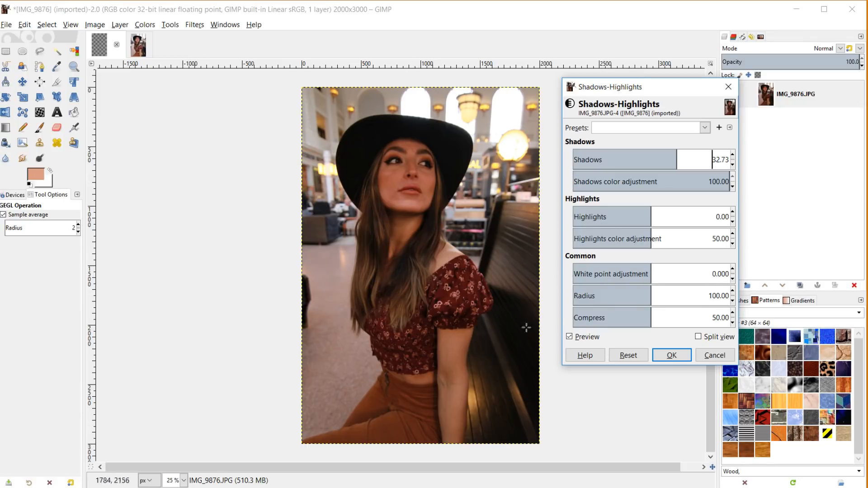
pyautogui.moveTo(678, 156)
pyautogui.mouseDown()
pyautogui.moveTo(696, 155)
pyautogui.moveTo(686, 161)
pyautogui.mouseUp()
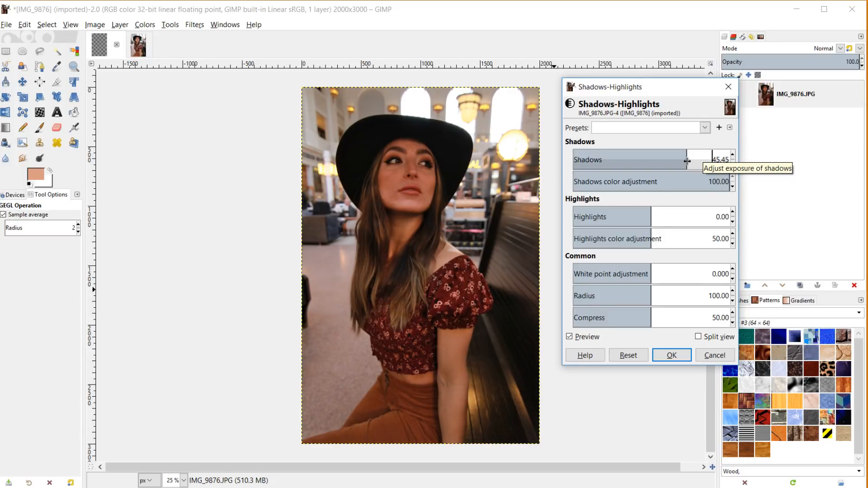
pyautogui.click(688, 160)
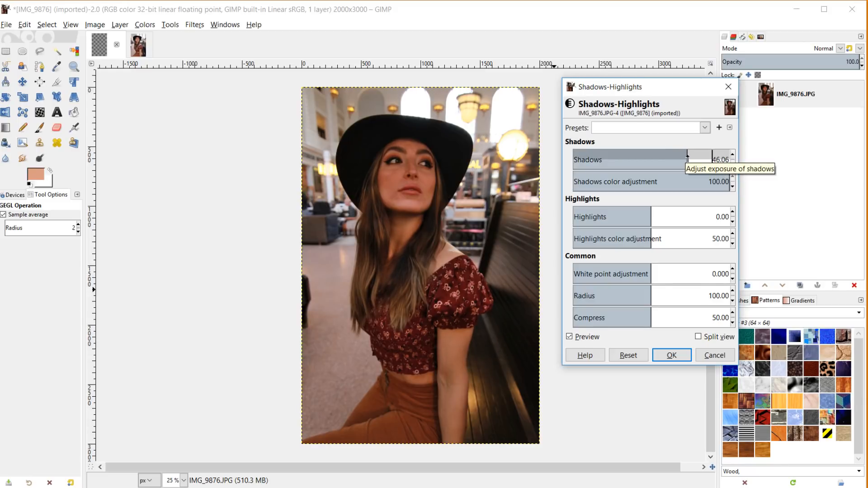
pyautogui.moveTo(689, 159); pyautogui.dragTo(688, 158)
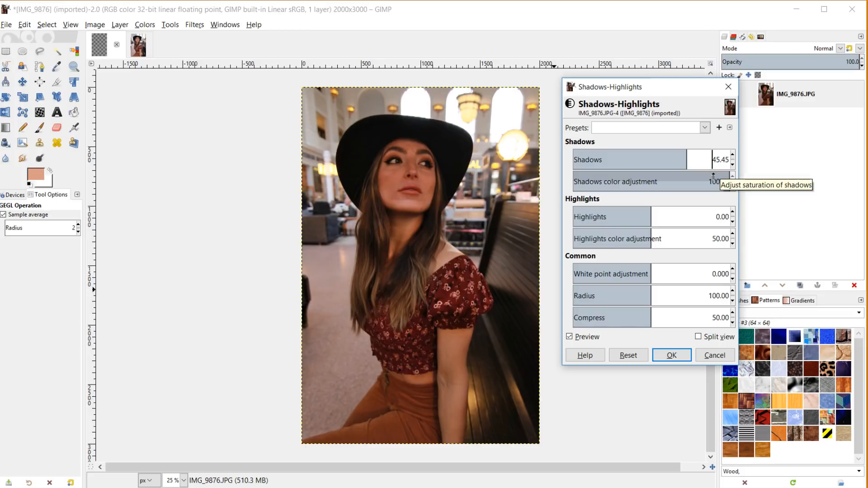
pyautogui.click(714, 355)
# Step: Duplicate the IMG_9876.JPG layer and rename the copy Cowgirl
pyautogui.click(768, 99)
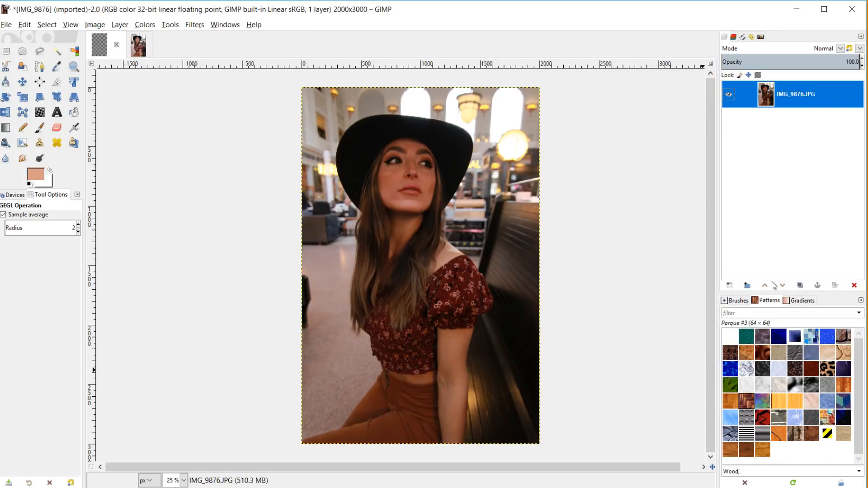
pyautogui.click(799, 285)
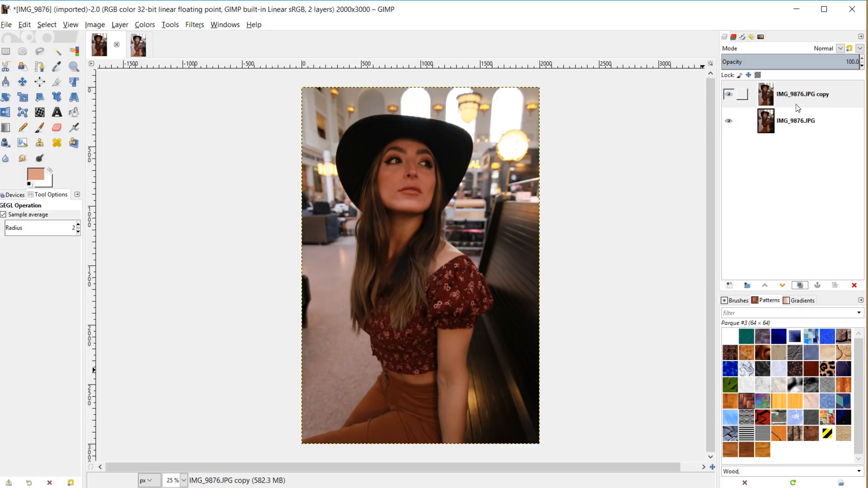
pyautogui.doubleClick(788, 94)
pyautogui.write('Cowgirl')
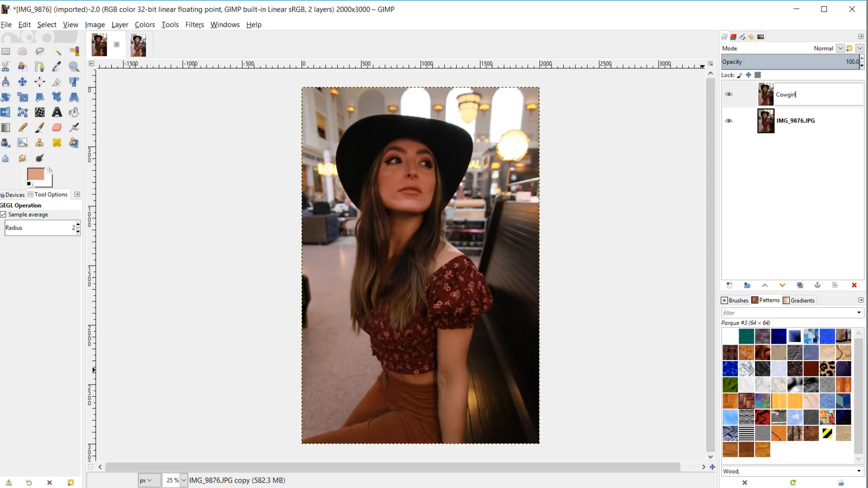
pyautogui.press('Return')
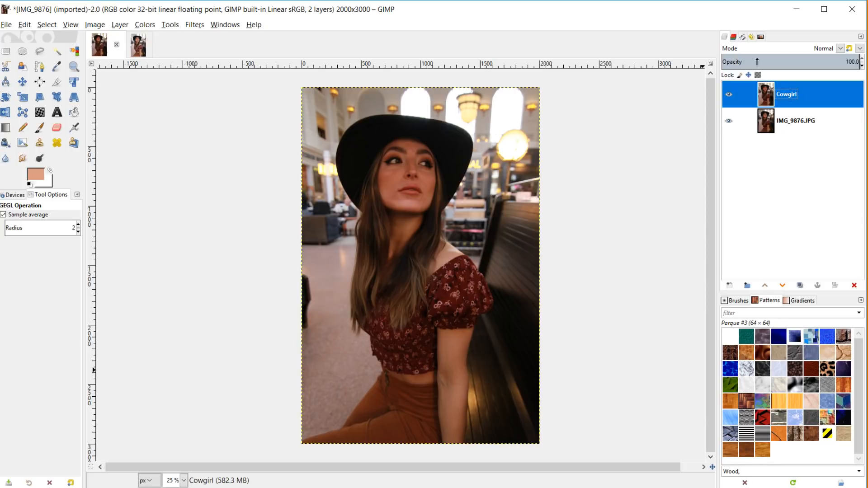
# Step: Start a Shadows-Highlights adjustment on the Cowgirl layer and raise Shadows to about 45
pyautogui.click(146, 25)
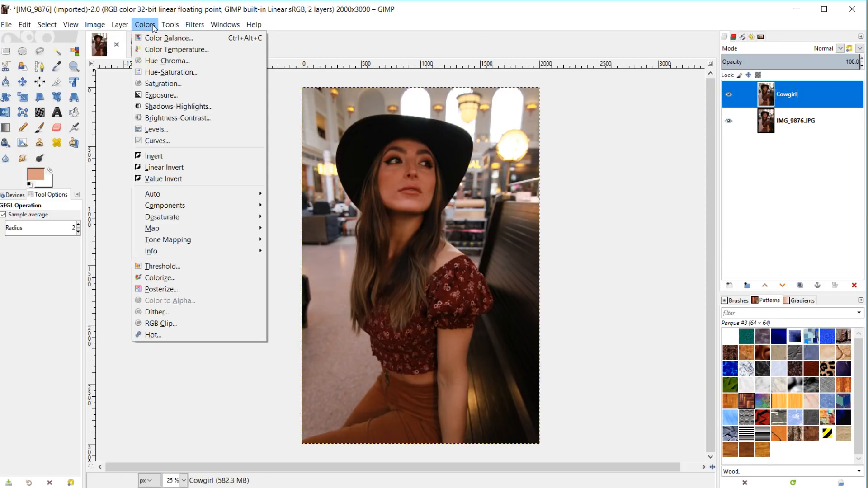
pyautogui.click(183, 107)
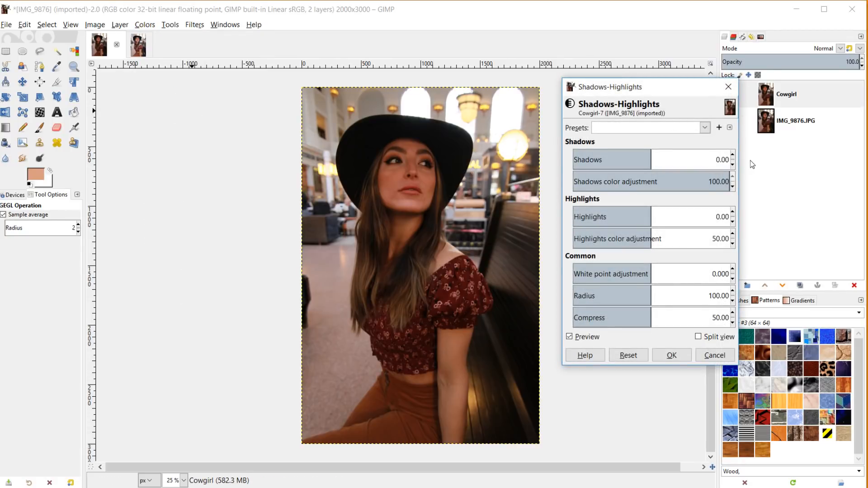
pyautogui.click(659, 159)
pyautogui.moveTo(665, 160); pyautogui.dragTo(696, 167)
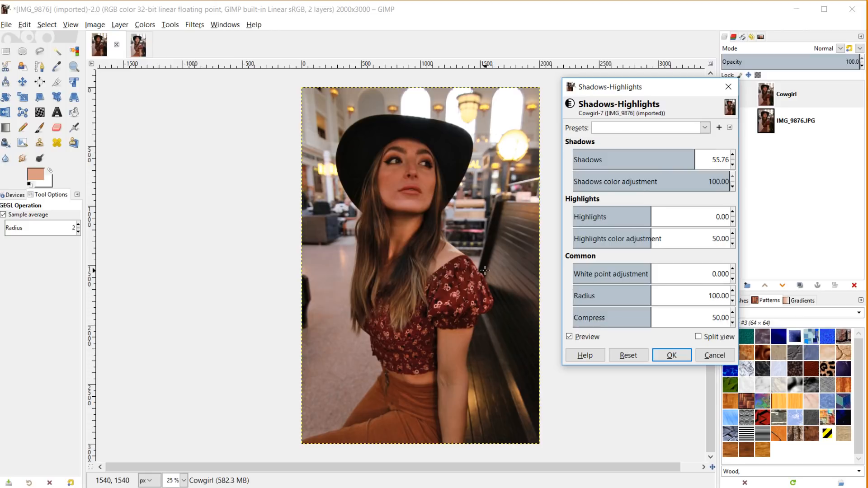
pyautogui.moveTo(695, 159); pyautogui.dragTo(632, 159)
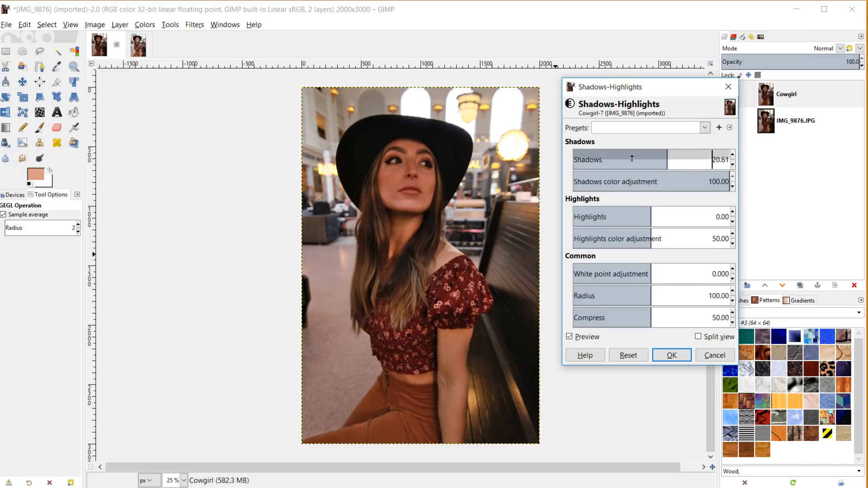
pyautogui.click(694, 154)
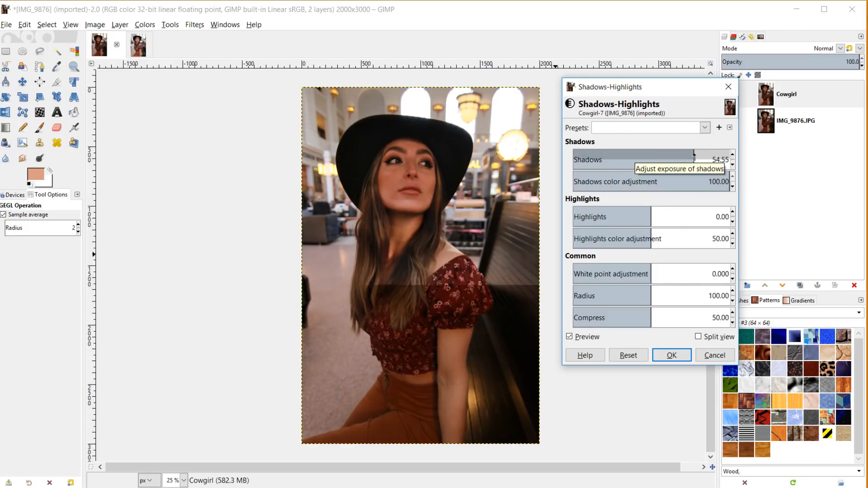
pyautogui.moveTo(695, 155); pyautogui.dragTo(685, 158)
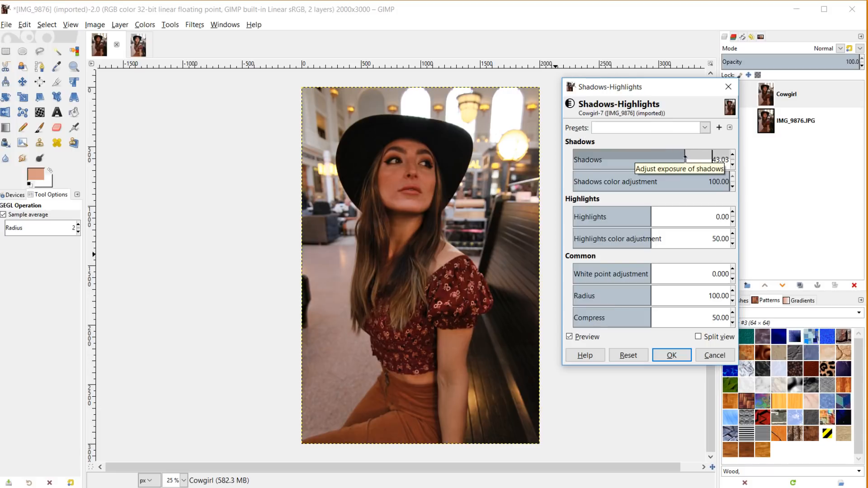
pyautogui.click(689, 156)
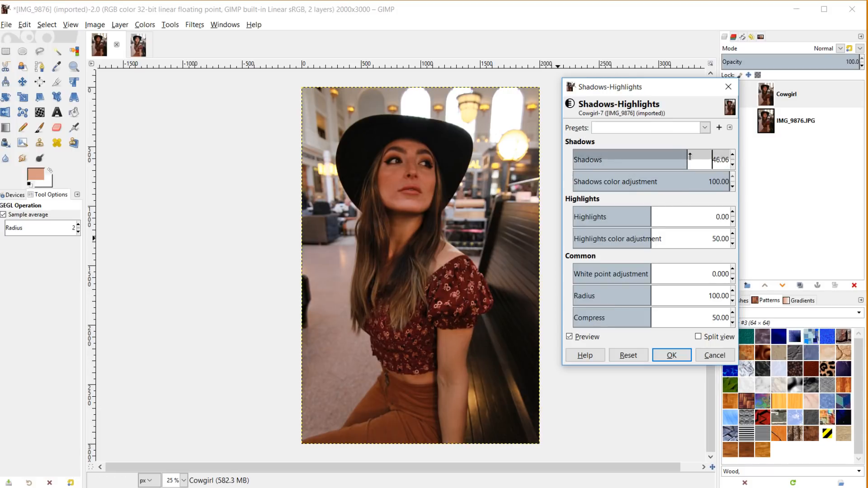
pyautogui.click(690, 155)
pyautogui.moveTo(688, 155); pyautogui.dragTo(690, 154)
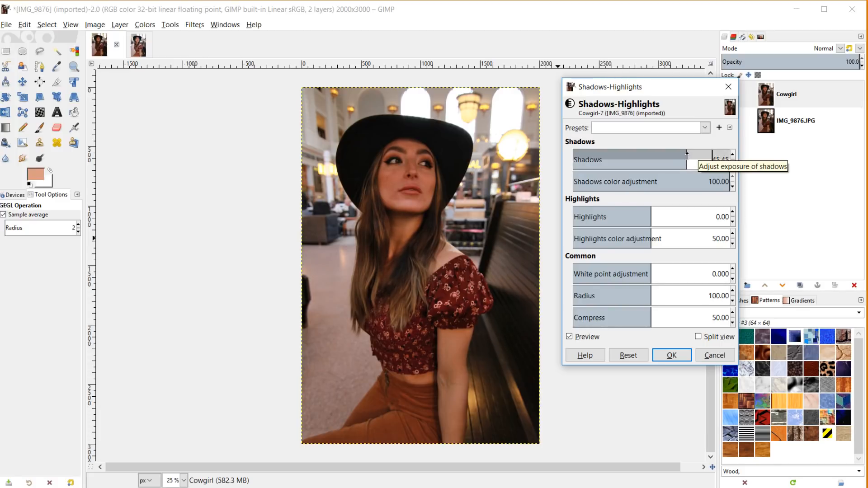
pyautogui.moveTo(687, 154); pyautogui.dragTo(689, 155)
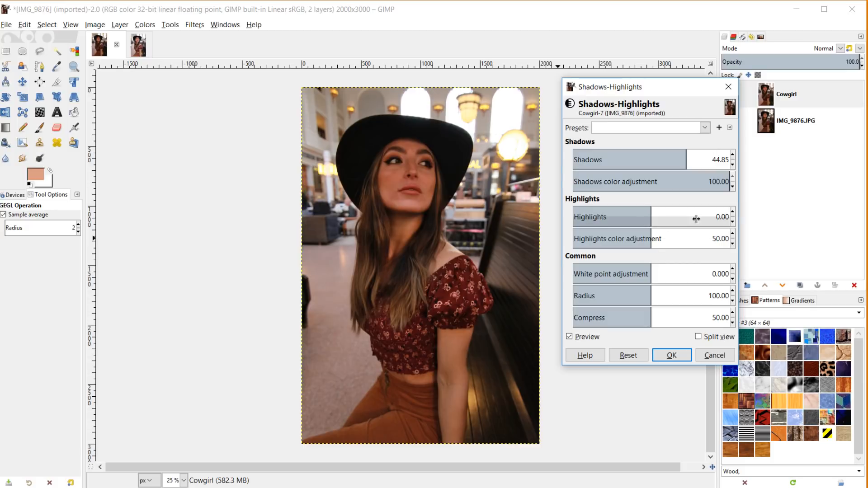
# Step: Try Highlights at about -25 and 25, and return it to 0
pyautogui.moveTo(652, 216); pyautogui.dragTo(683, 213)
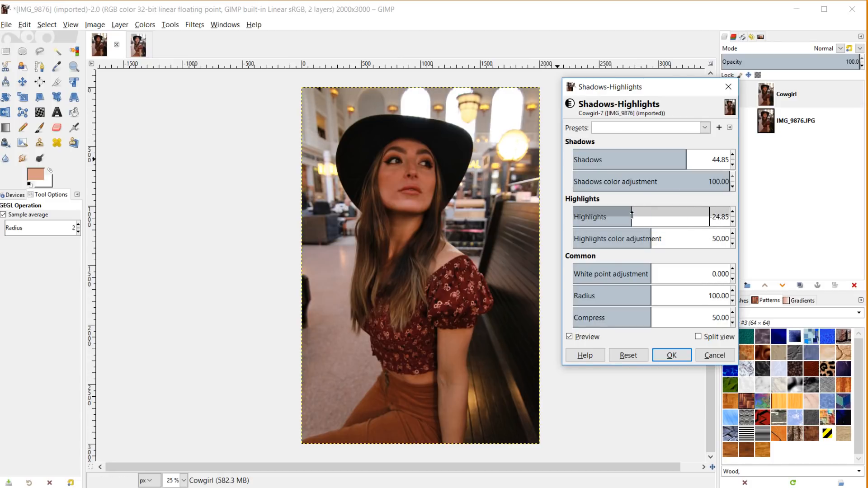
pyautogui.moveTo(651, 216); pyautogui.dragTo(674, 221)
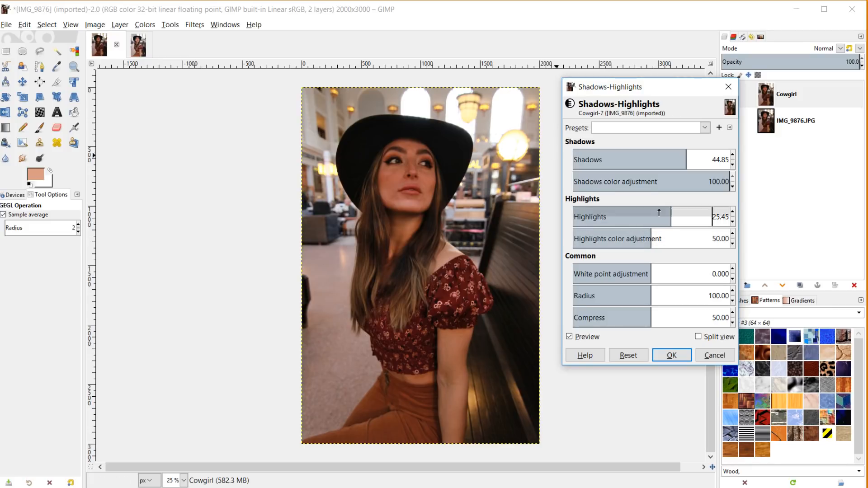
pyautogui.moveTo(664, 214); pyautogui.dragTo(639, 215)
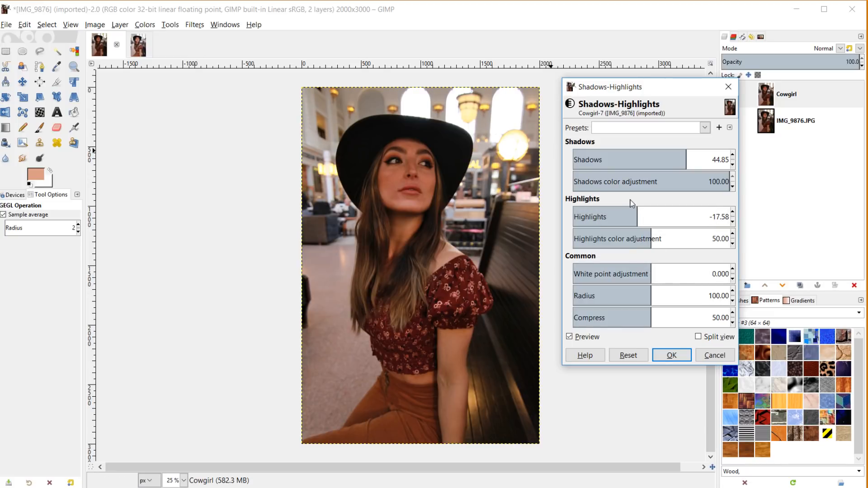
pyautogui.moveTo(641, 212)
pyautogui.mouseDown()
pyautogui.moveTo(663, 211)
pyautogui.moveTo(641, 213)
pyautogui.moveTo(652, 211)
pyautogui.mouseUp()
# Step: Raise Shadows to about 52 and White point adjustment to about 5.9, comparing the result with the unadjusted preview
pyautogui.click(694, 156)
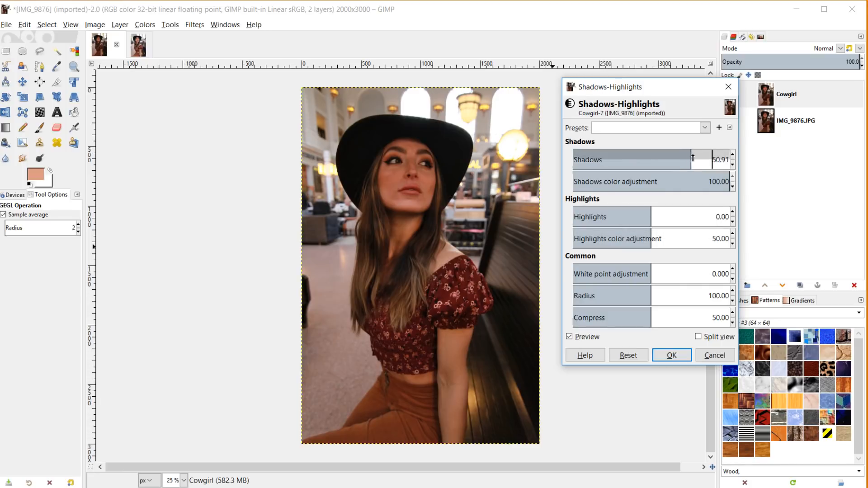
pyautogui.moveTo(695, 155); pyautogui.dragTo(692, 159)
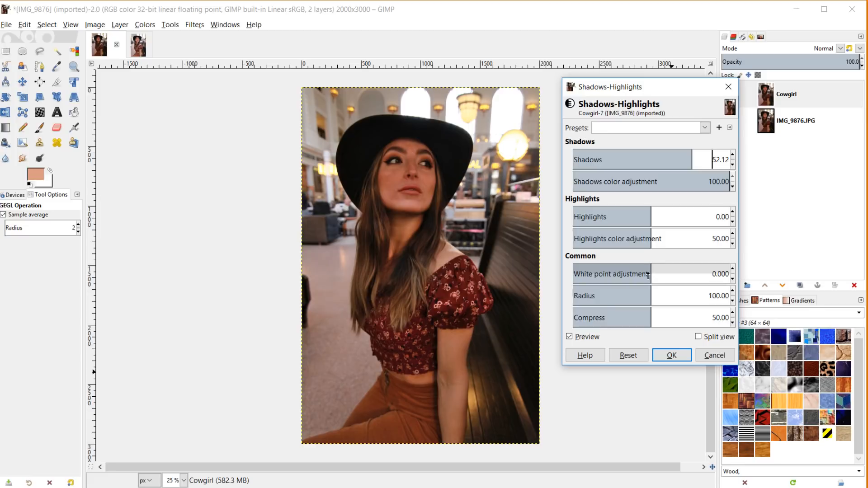
pyautogui.moveTo(652, 273); pyautogui.dragTo(666, 271)
pyautogui.click(684, 270)
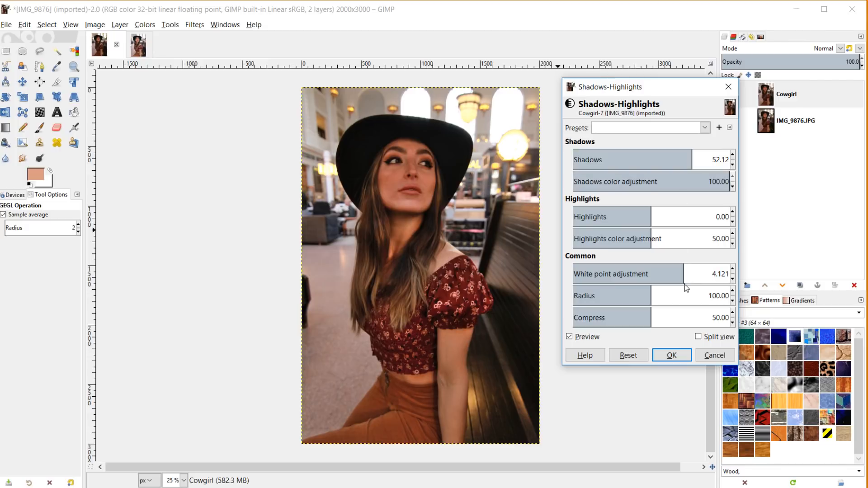
pyautogui.click(692, 271)
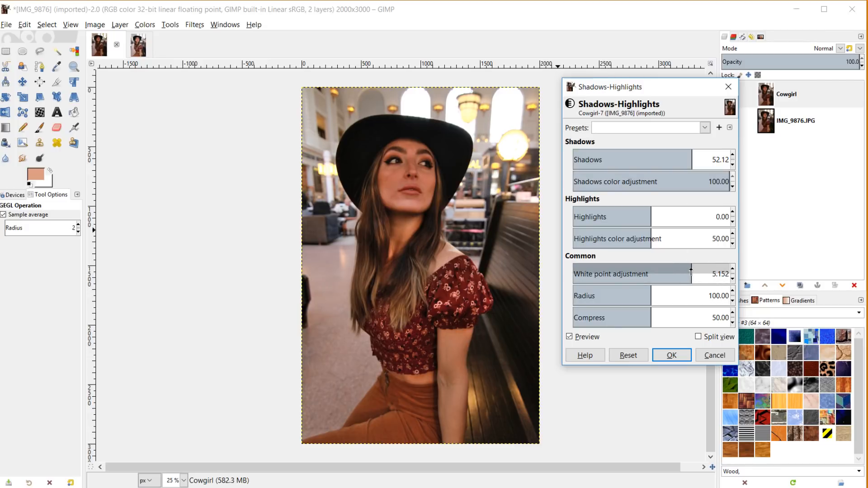
pyautogui.moveTo(691, 271)
pyautogui.mouseDown()
pyautogui.moveTo(673, 272)
pyautogui.moveTo(704, 271)
pyautogui.mouseUp()
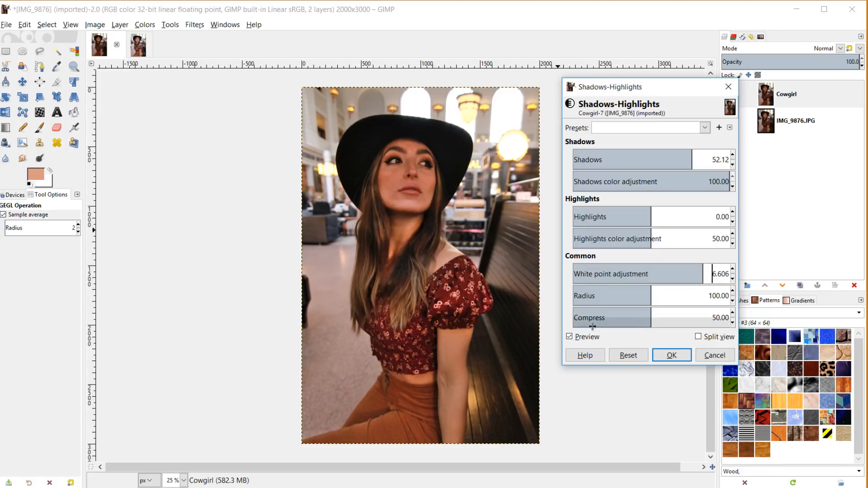
pyautogui.click(570, 337)
pyautogui.click(569, 337)
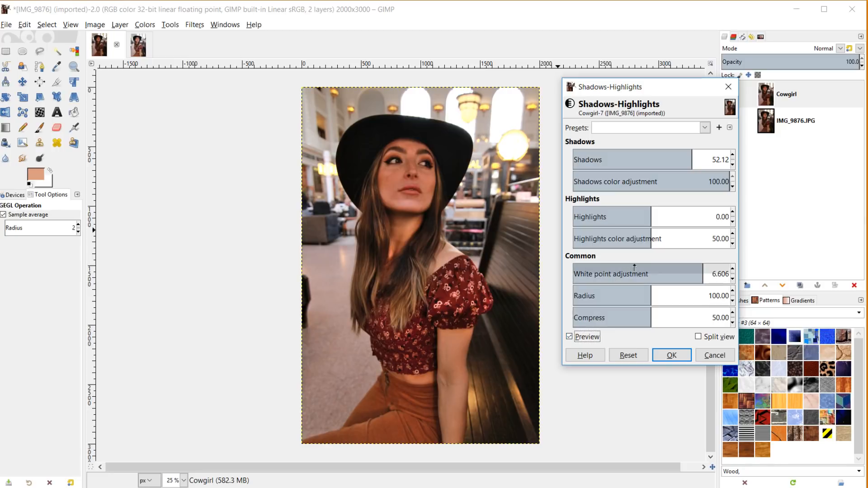
pyautogui.moveTo(709, 267); pyautogui.dragTo(698, 268)
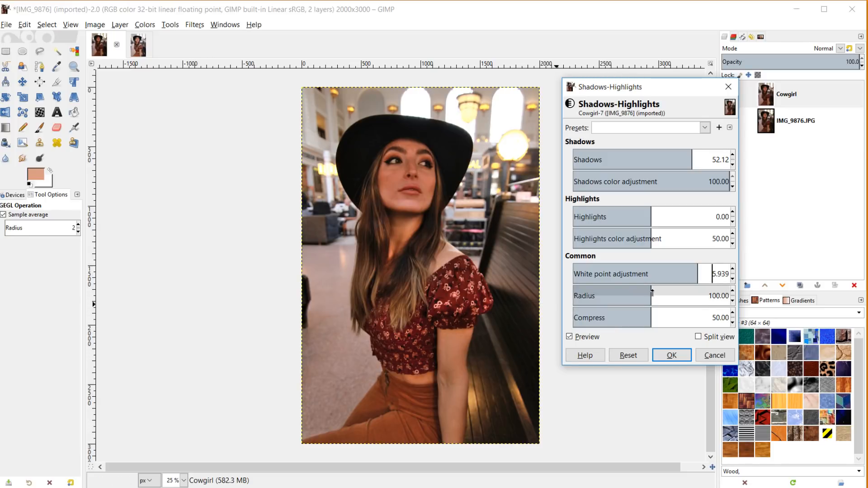
# Step: Set Radius to about 116 and Compress to about 49.4, and apply the Shadows-Highlights adjustment
pyautogui.moveTo(654, 291); pyautogui.dragTo(651, 312)
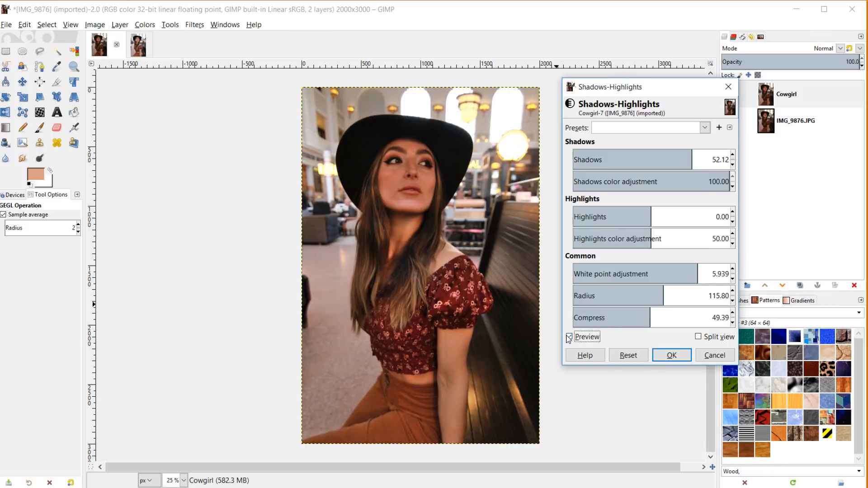
pyautogui.click(569, 337)
pyautogui.click(569, 337)
pyautogui.click(672, 356)
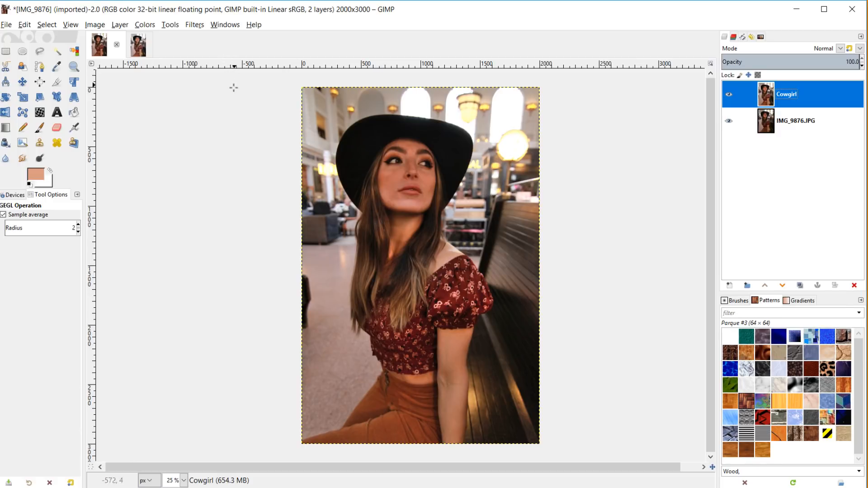
# Step: Start a Color Balance adjustment on the Cowgirl layer and set the midtones' Cyan-Red level to about -5.4
pyautogui.click(144, 26)
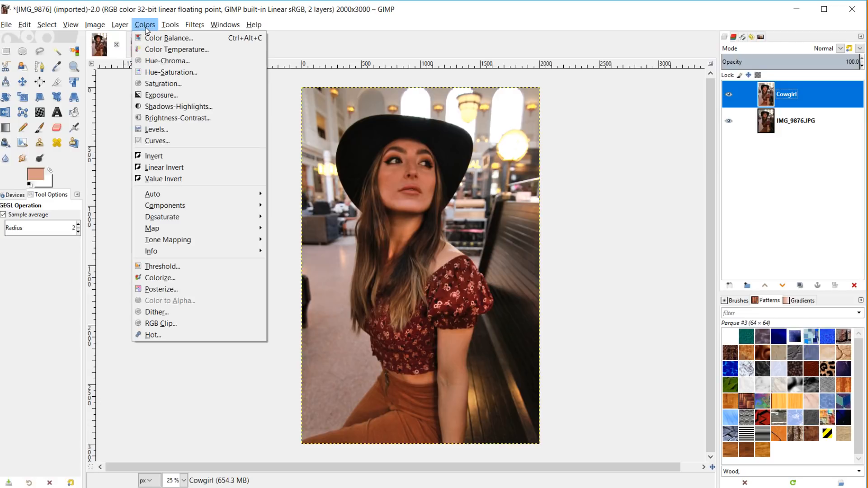
pyautogui.click(151, 38)
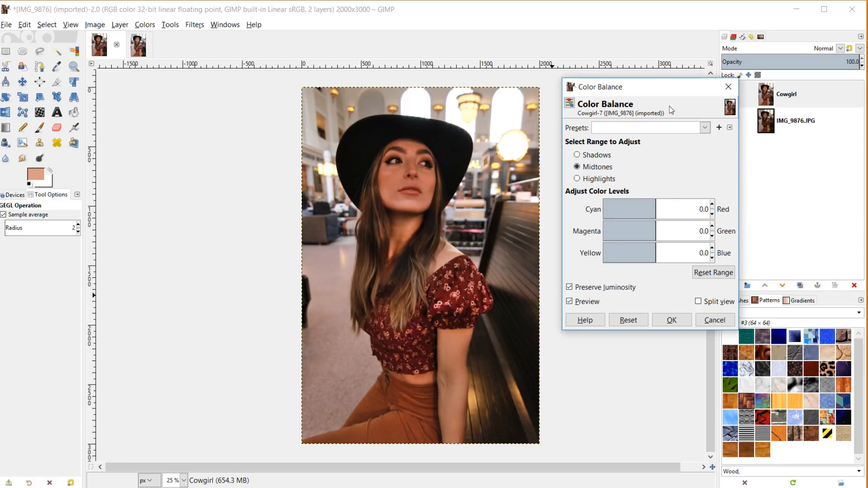
pyautogui.moveTo(666, 87); pyautogui.dragTo(599, 79)
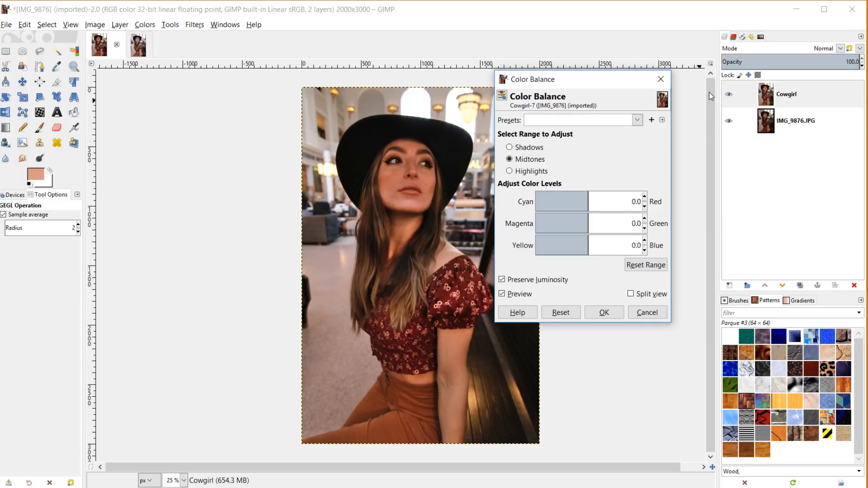
pyautogui.moveTo(588, 79); pyautogui.dragTo(622, 55)
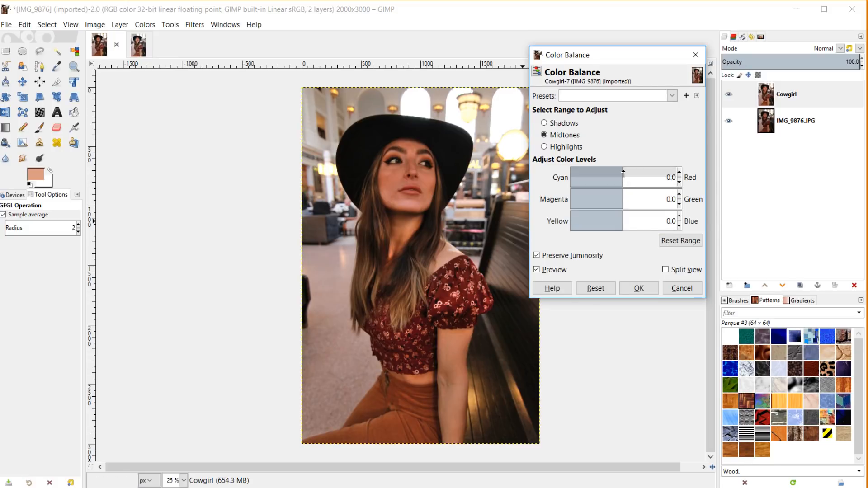
pyautogui.moveTo(619, 175)
pyautogui.mouseDown()
pyautogui.moveTo(629, 174)
pyautogui.moveTo(621, 177)
pyautogui.mouseUp()
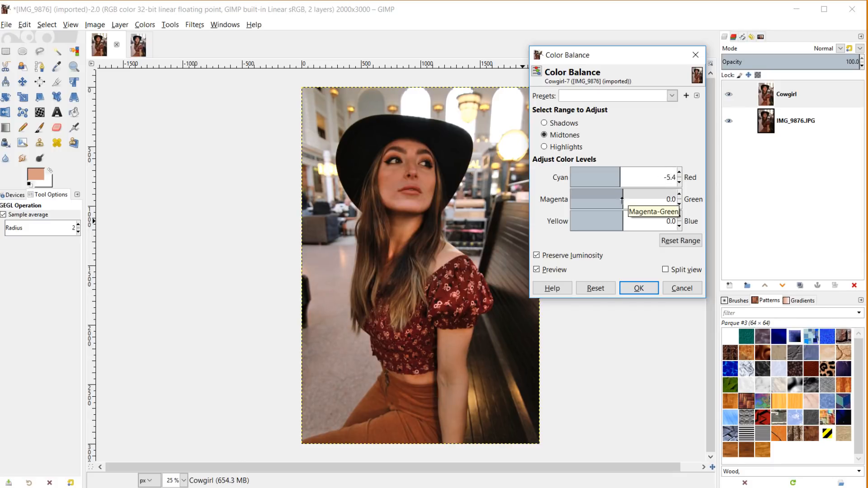
# Step: Try slight shifts of the midtones' Magenta-Green and Yellow-Blue levels, and return both to 0
pyautogui.click(626, 193)
pyautogui.moveTo(626, 193); pyautogui.dragTo(624, 193)
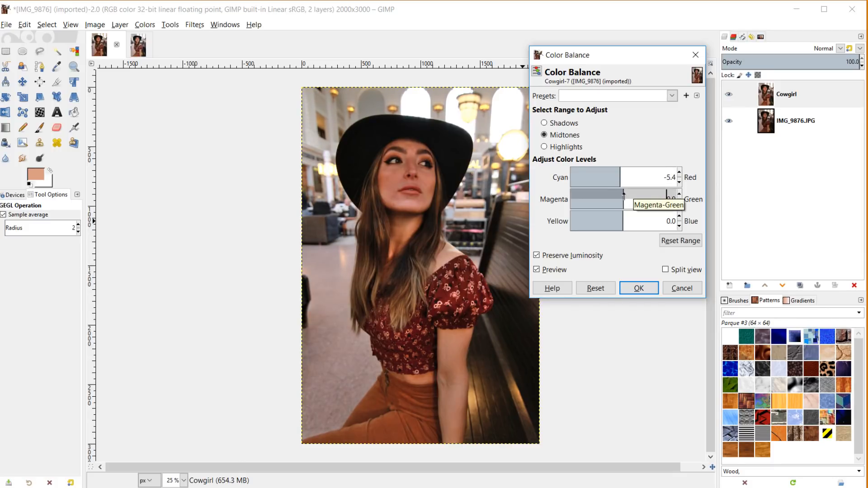
pyautogui.doubleClick(673, 199)
pyautogui.write('0')
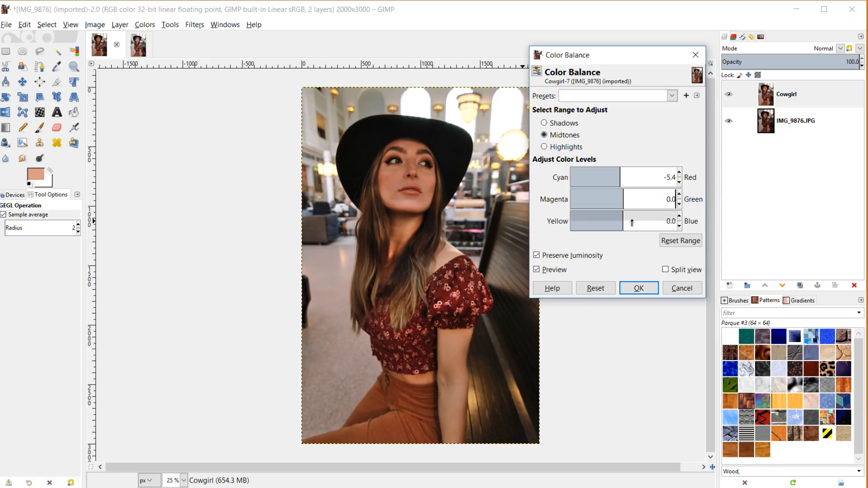
pyautogui.moveTo(623, 218); pyautogui.dragTo(622, 215)
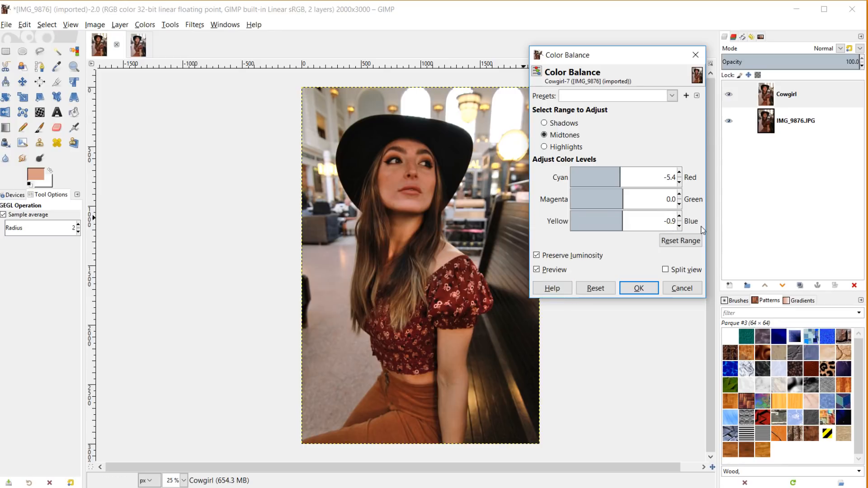
pyautogui.moveTo(673, 219); pyautogui.dragTo(683, 219)
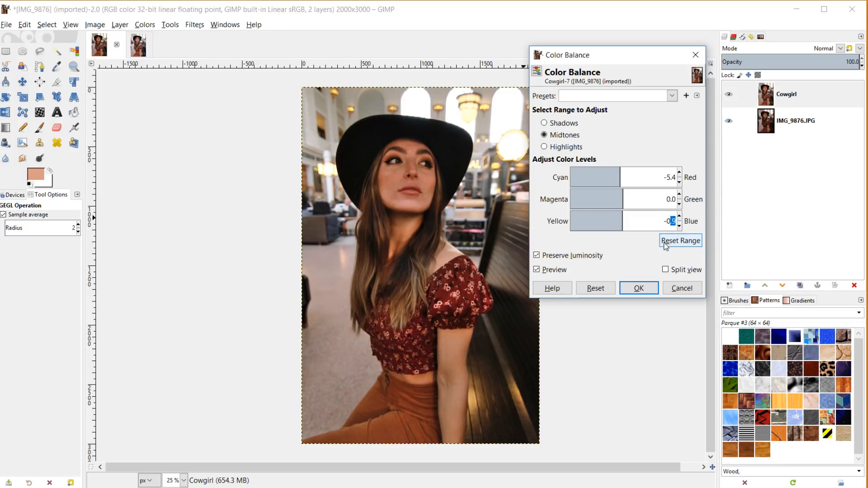
pyautogui.write('0')
pyautogui.click(674, 240)
# Step: Set the shadows' Cyan-Red level to about -2.7 and their Magenta-Green level to about -0.7
pyautogui.click(544, 124)
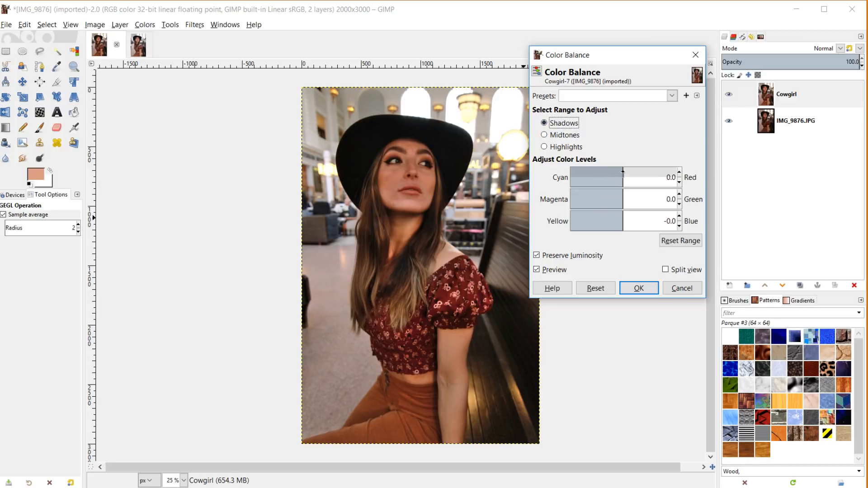
pyautogui.moveTo(623, 171); pyautogui.dragTo(622, 193)
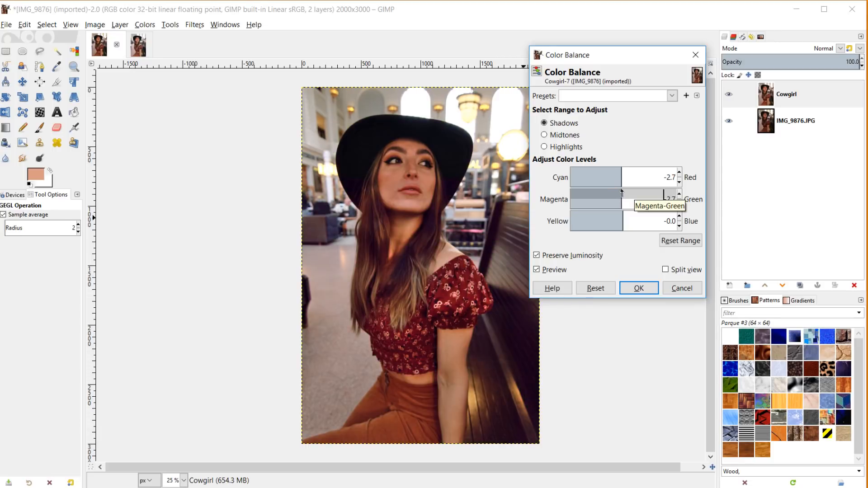
pyautogui.click(680, 195)
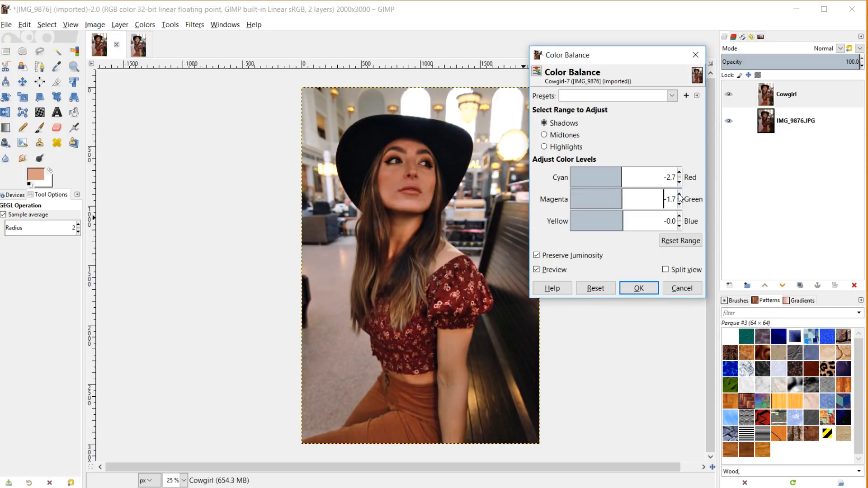
pyautogui.click(680, 195)
# Step: Set the shadows' Yellow-Blue level to about 1.9 and compare the result with the unadjusted preview
pyautogui.click(625, 217)
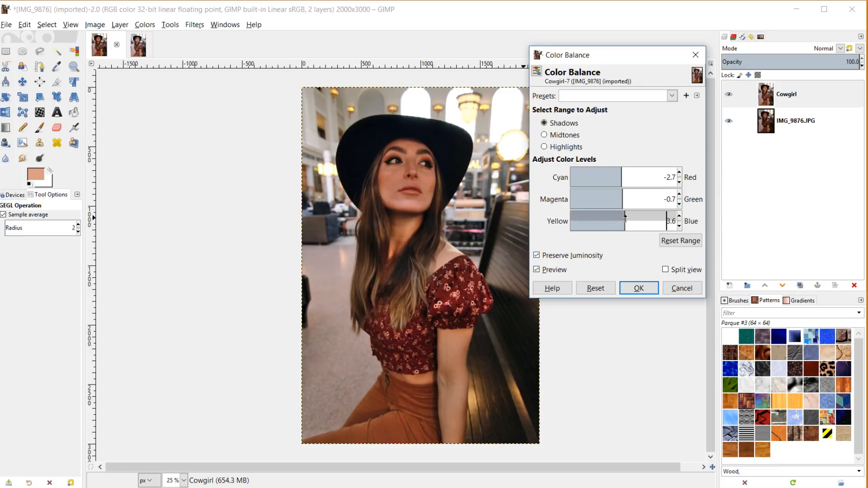
pyautogui.moveTo(625, 216); pyautogui.dragTo(624, 217)
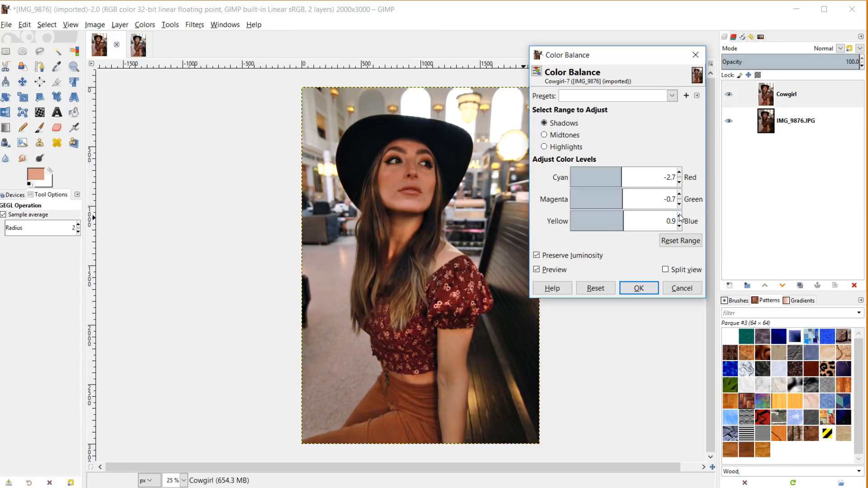
pyautogui.click(680, 217)
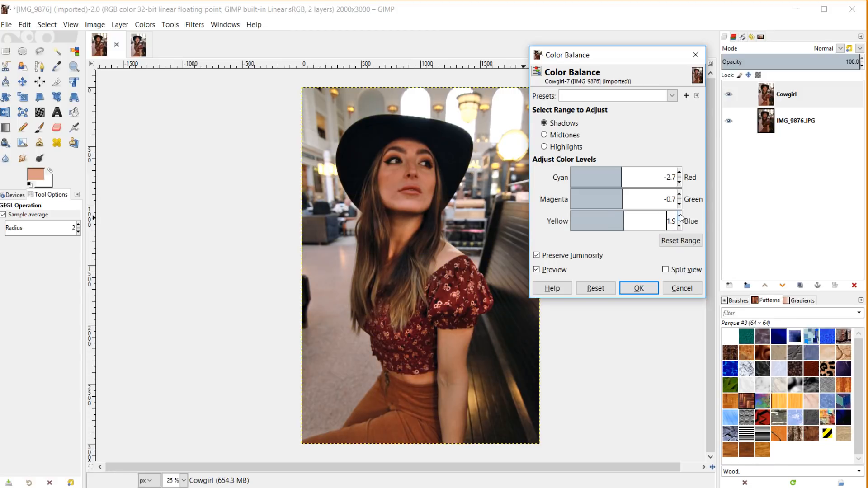
pyautogui.click(537, 270)
pyautogui.click(537, 270)
# Step: Set the highlights' Cyan-Red level to about -0.9 and Magenta-Green level to about 1.8, comparing with the unadjusted preview
pyautogui.click(544, 147)
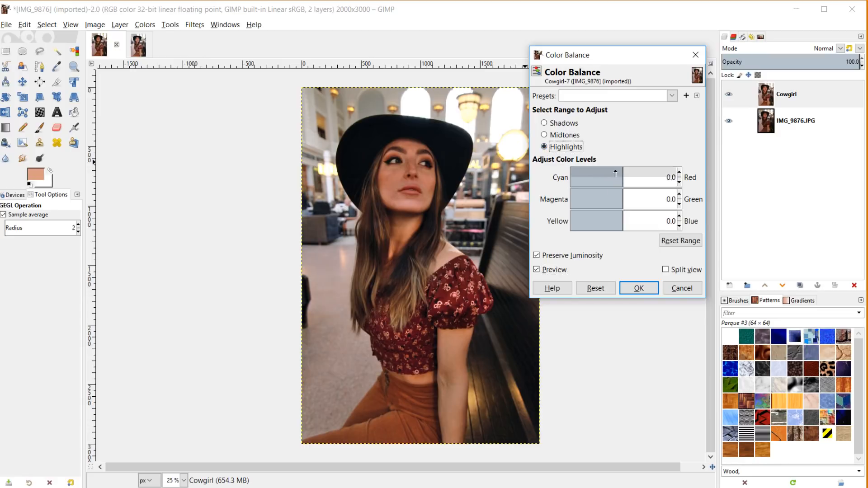
pyautogui.click(629, 173)
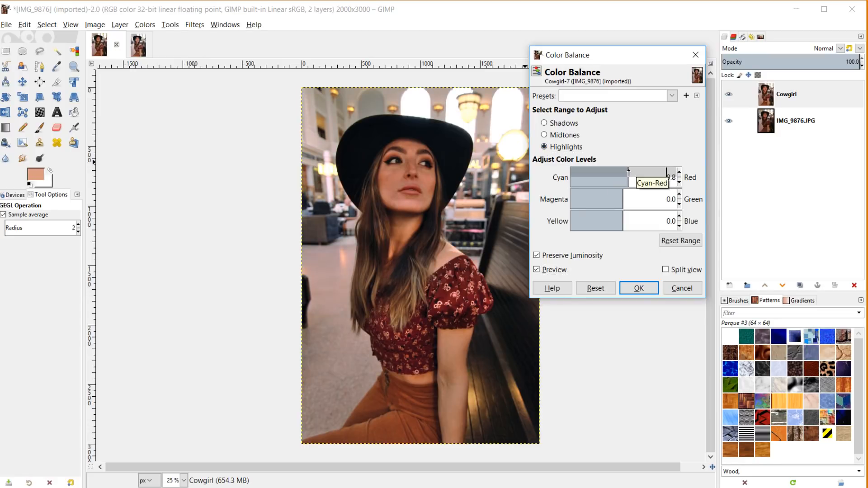
pyautogui.moveTo(628, 173); pyautogui.dragTo(624, 194)
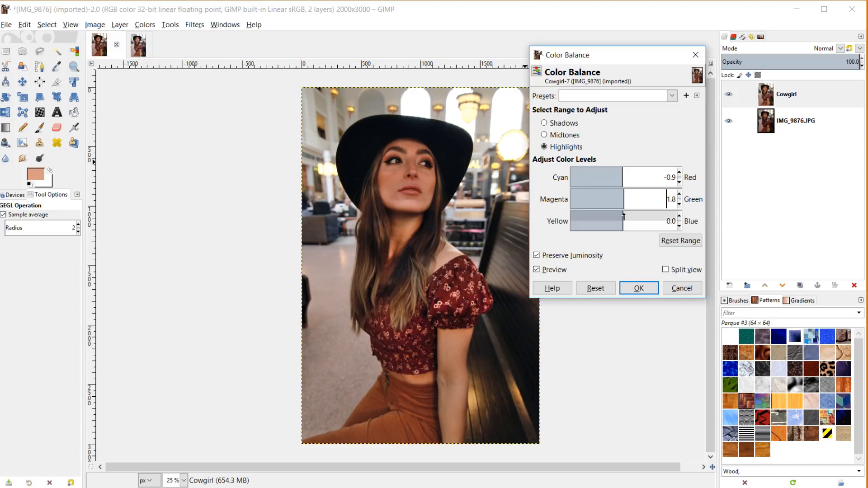
pyautogui.moveTo(624, 216); pyautogui.dragTo(623, 217)
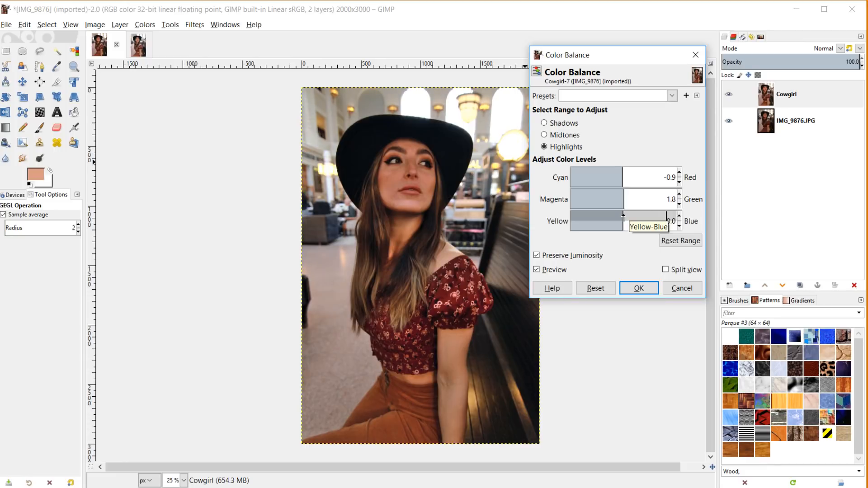
pyautogui.click(537, 270)
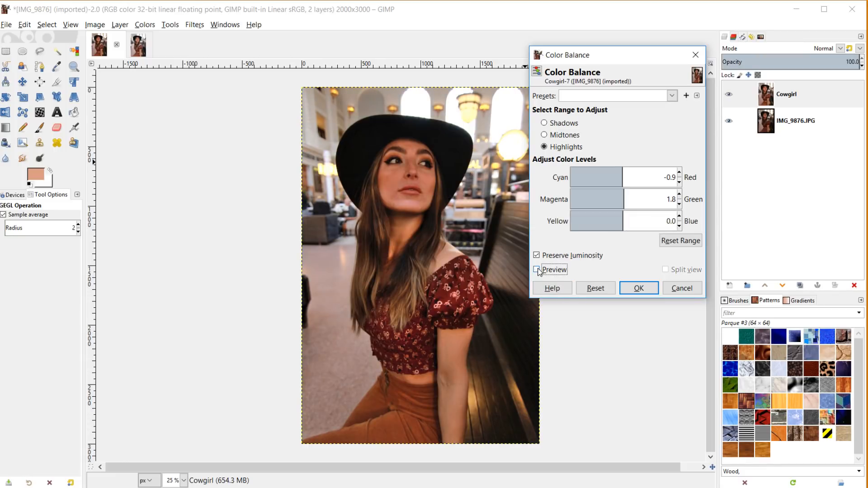
pyautogui.click(537, 269)
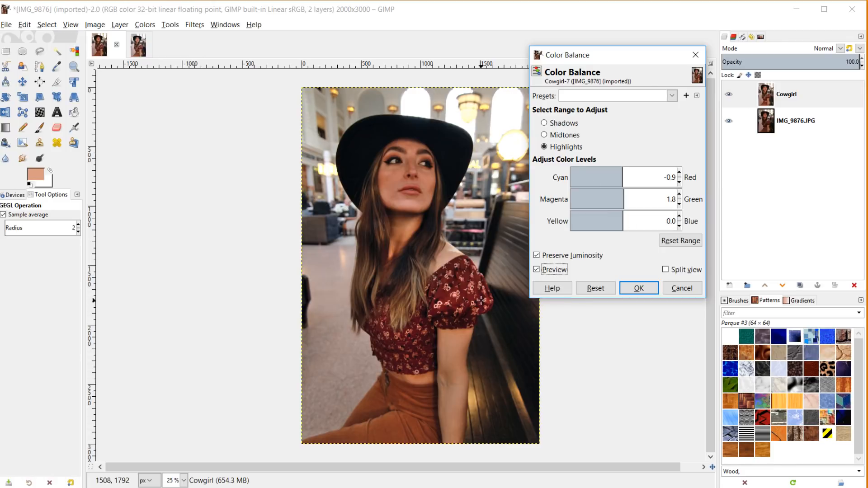
# Step: Set the highlights' Yellow-Blue level to about -3.6, compare with the unadjusted preview, and apply the Color Balance adjustment
pyautogui.click(620, 228)
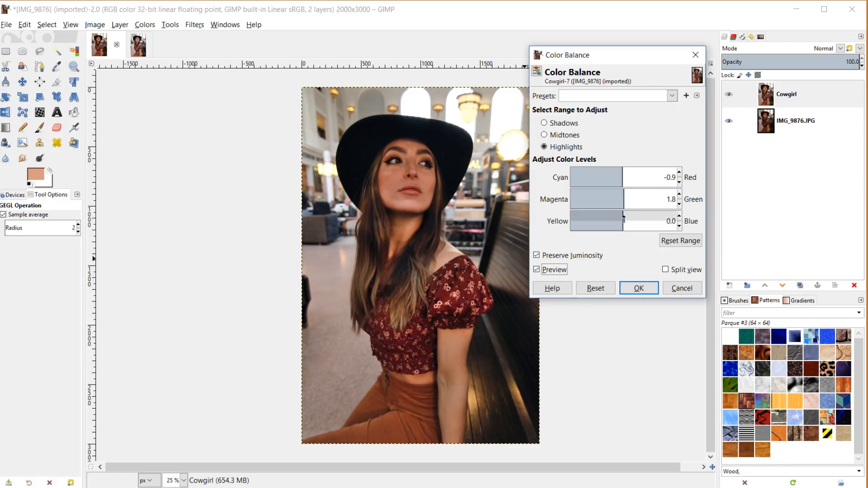
pyautogui.moveTo(621, 215)
pyautogui.mouseDown()
pyautogui.moveTo(610, 216)
pyautogui.moveTo(621, 216)
pyautogui.mouseUp()
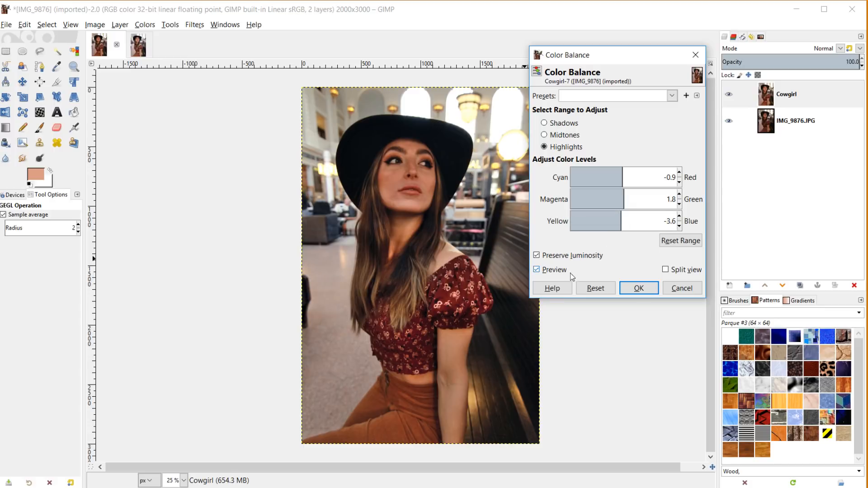
pyautogui.click(537, 270)
pyautogui.click(538, 270)
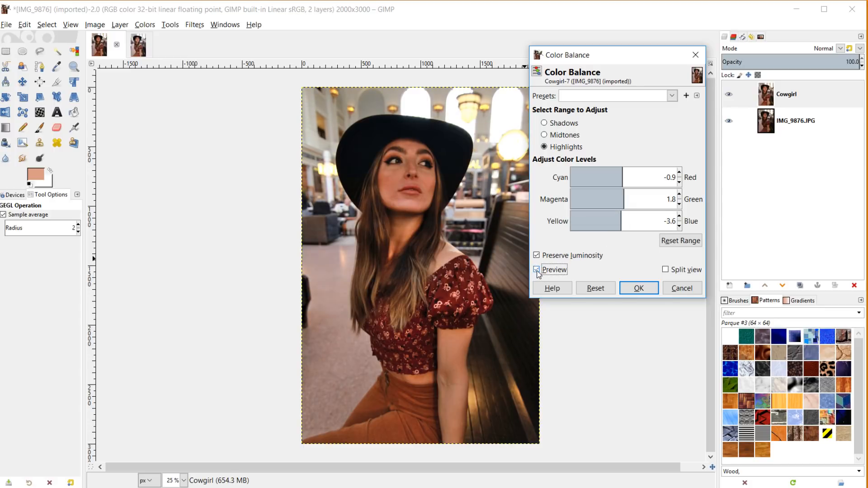
pyautogui.click(642, 289)
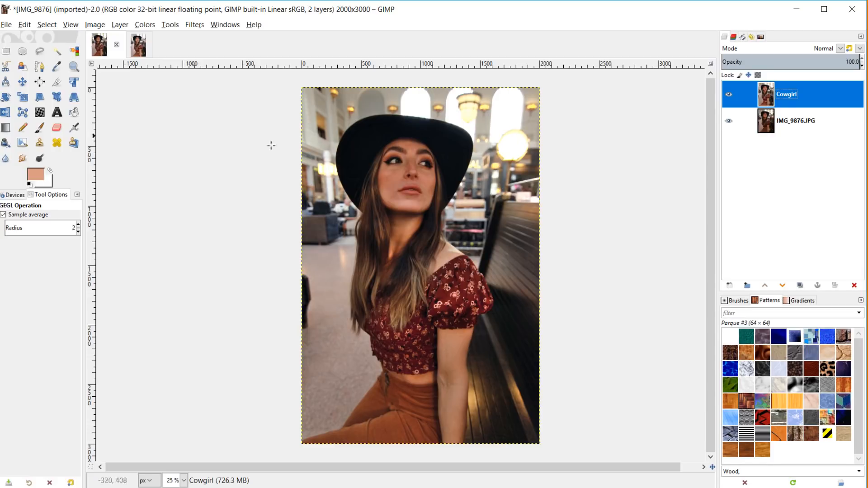
# Step: Start a Levels adjustment on the Cowgirl layer with Value input levels of about 1.87 black, 1.15 gamma and 95.47 white
pyautogui.click(95, 24)
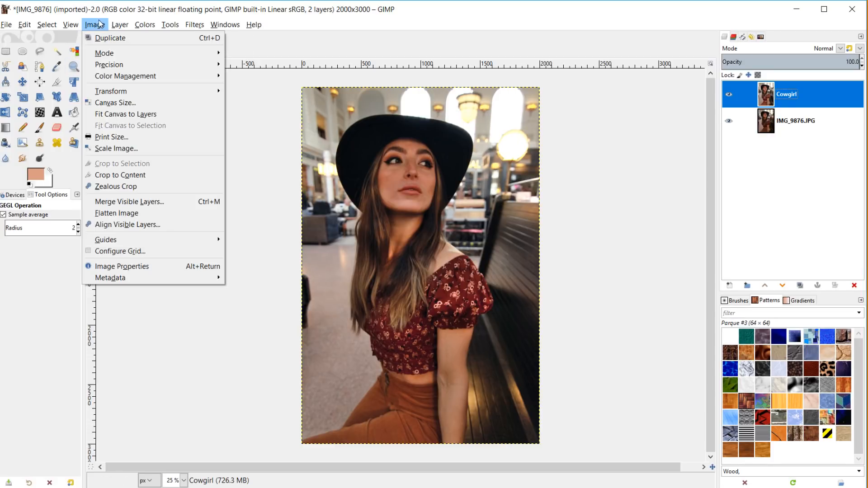
pyautogui.click(95, 24)
pyautogui.click(137, 25)
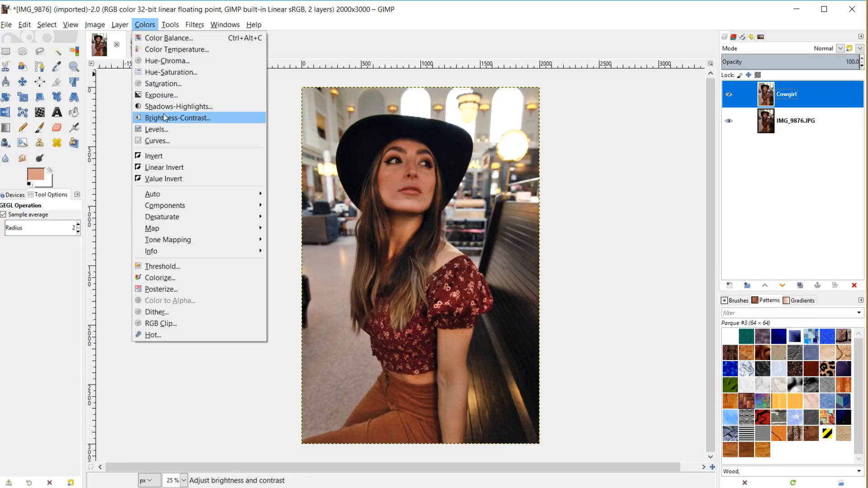
pyautogui.click(181, 128)
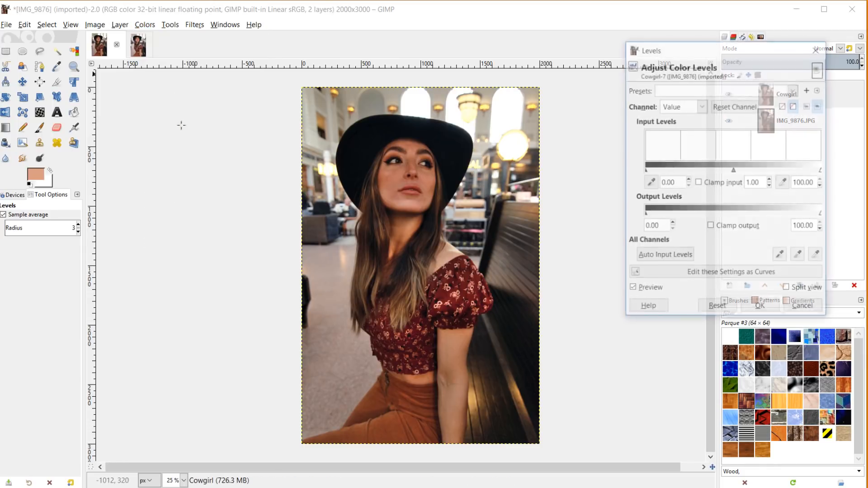
pyautogui.moveTo(732, 49); pyautogui.dragTo(661, 45)
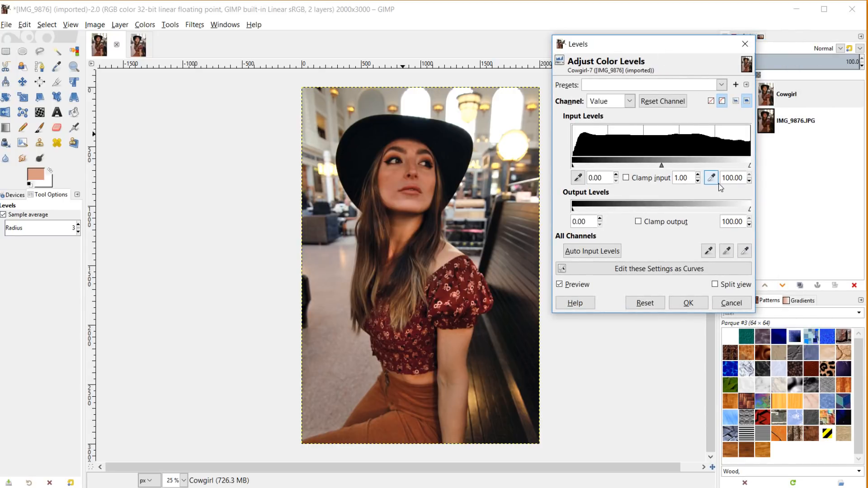
pyautogui.moveTo(573, 168); pyautogui.dragTo(576, 170)
pyautogui.moveTo(664, 167); pyautogui.dragTo(660, 169)
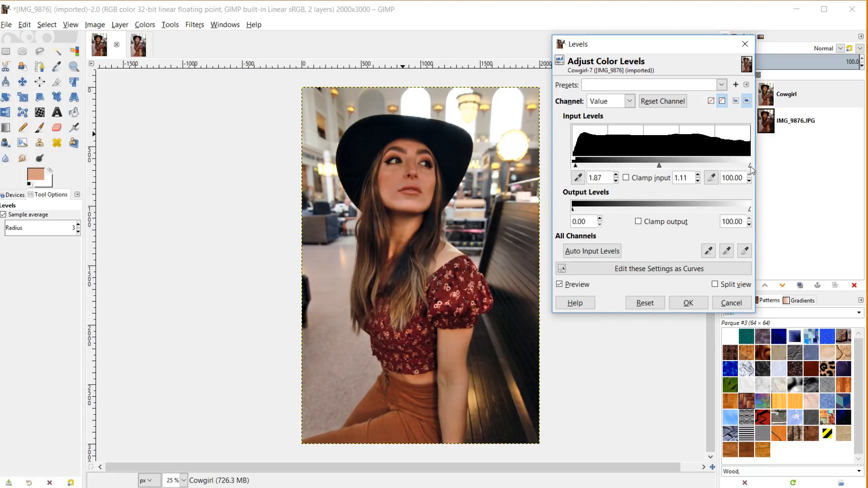
pyautogui.moveTo(751, 165); pyautogui.dragTo(743, 169)
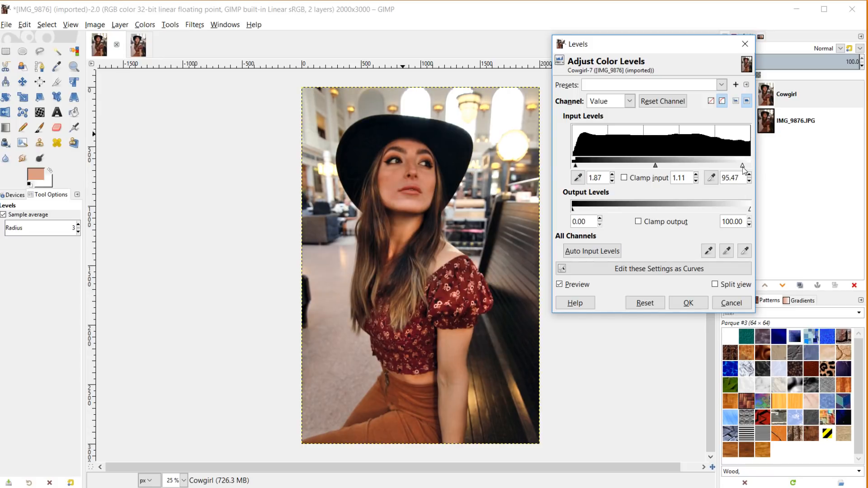
pyautogui.moveTo(656, 166); pyautogui.dragTo(654, 163)
pyautogui.click(559, 285)
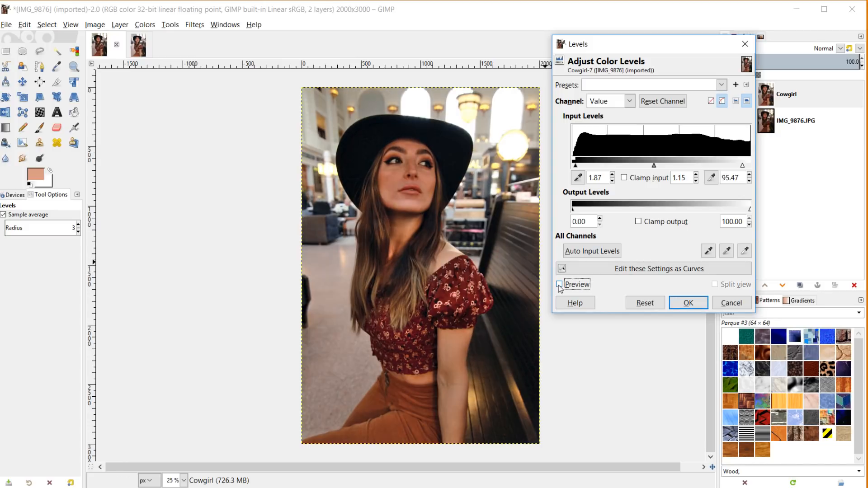
pyautogui.click(559, 284)
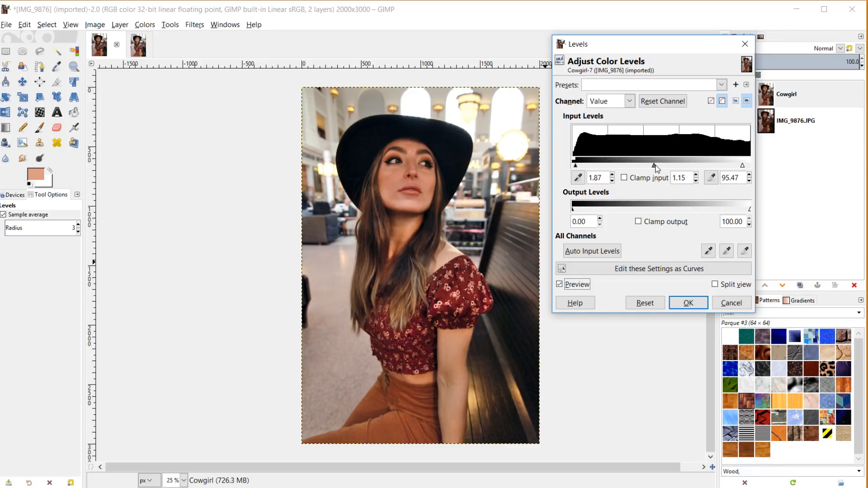
# Step: Refine the Value input levels to about 1.12 gamma and 93.07 white point, comparing with the unadjusted preview
pyautogui.moveTo(655, 166); pyautogui.dragTo(655, 167)
pyautogui.click(560, 284)
pyautogui.click(560, 285)
pyautogui.moveTo(744, 169); pyautogui.dragTo(740, 169)
pyautogui.click(560, 286)
pyautogui.click(560, 284)
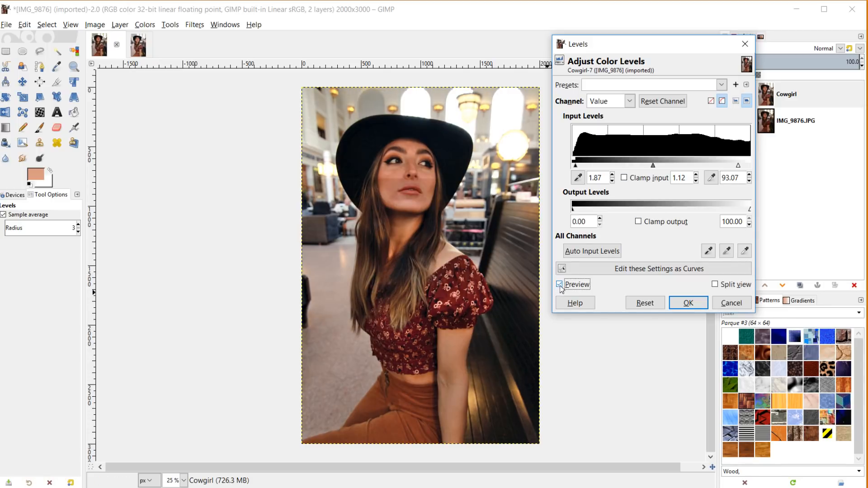
# Step: Look through the available Levels channels, keep Value, and apply the Levels adjustment
pyautogui.click(629, 102)
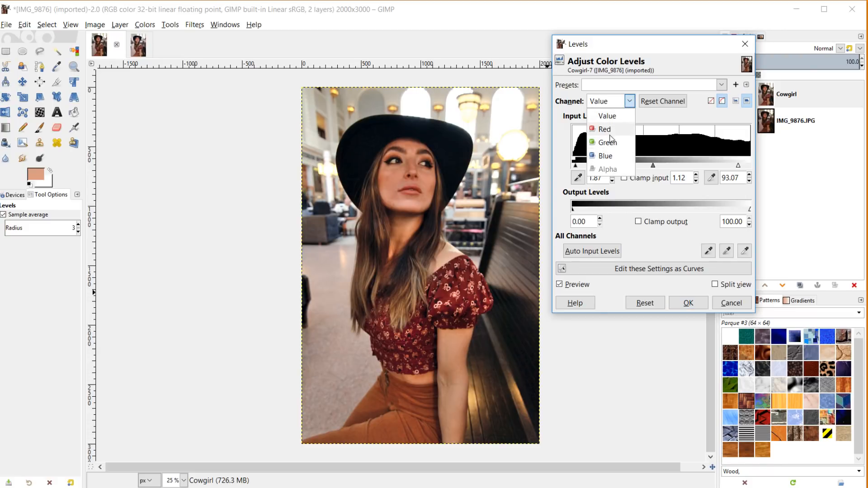
pyautogui.click(632, 102)
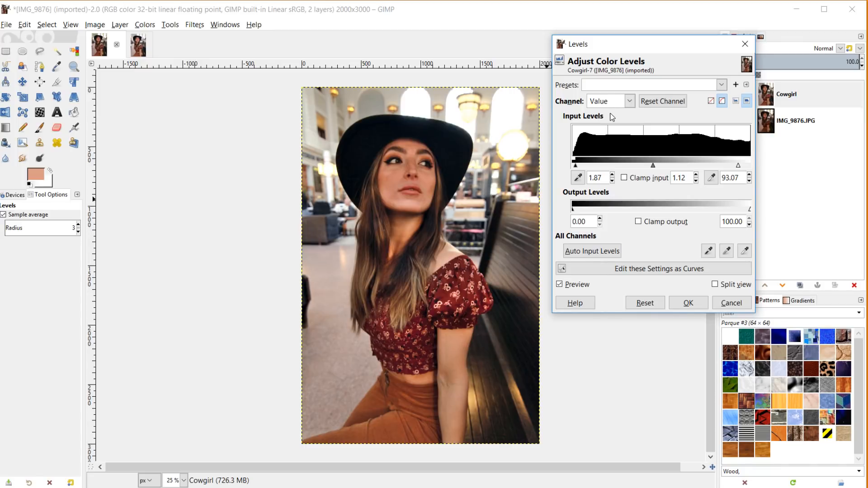
pyautogui.click(561, 287)
pyautogui.click(690, 307)
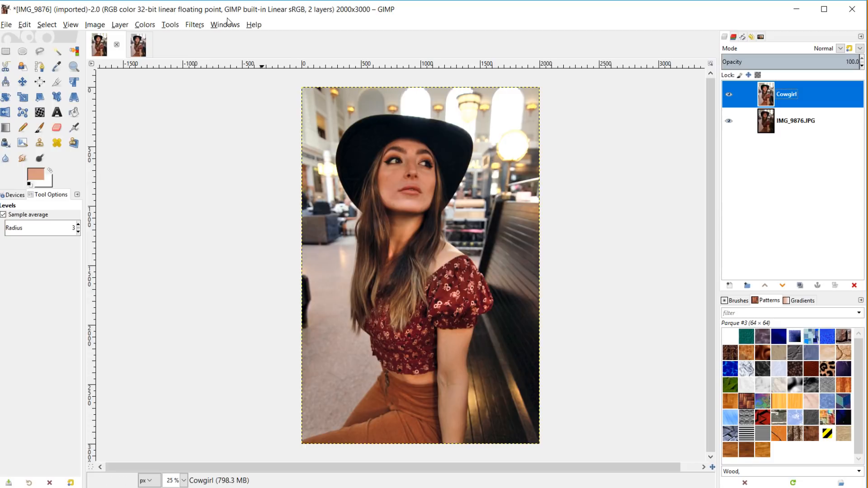
# Step: Start a Saturation adjustment on the Cowgirl layer, trying Scale values of about 1.214 and 1.145 before lowering it to about 0.879
pyautogui.click(145, 25)
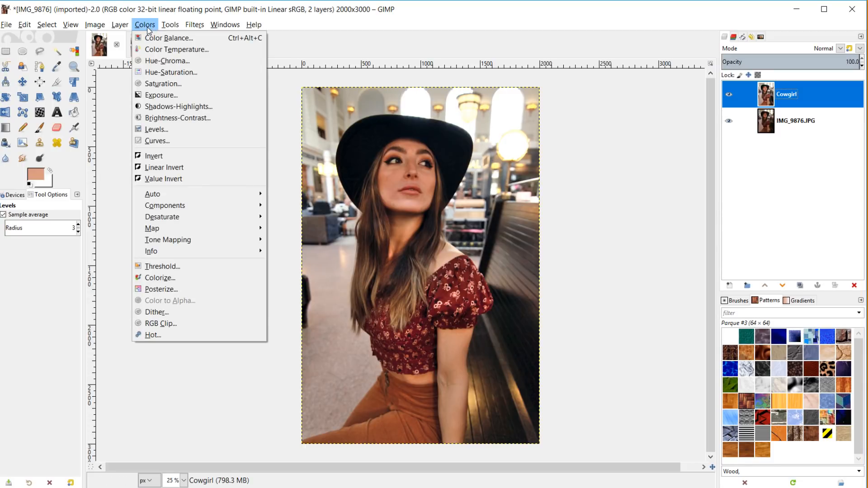
pyautogui.click(162, 83)
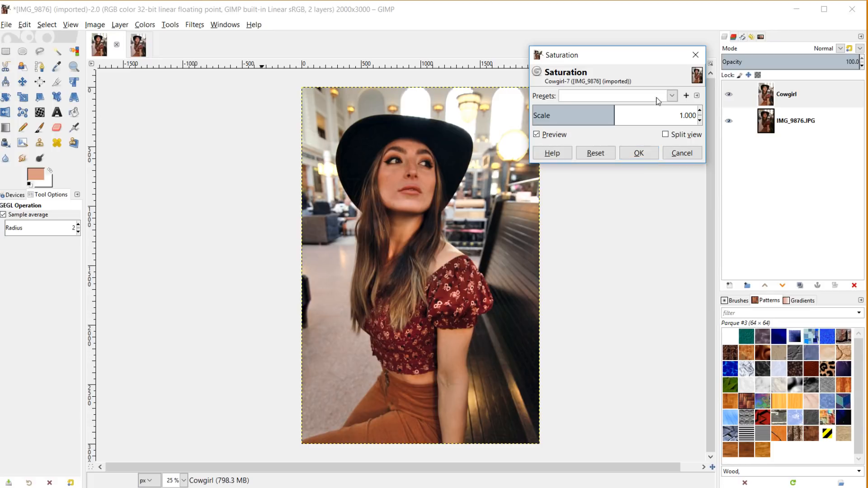
pyautogui.moveTo(614, 109); pyautogui.dragTo(630, 117)
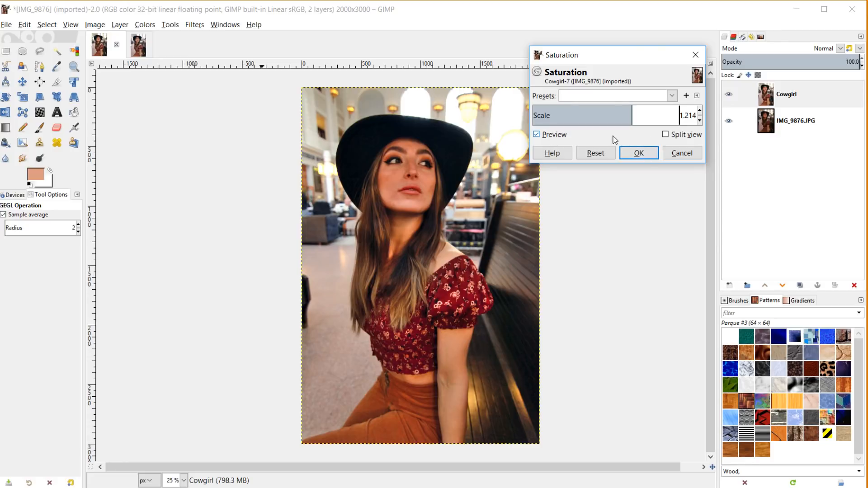
pyautogui.moveTo(597, 120); pyautogui.dragTo(590, 122)
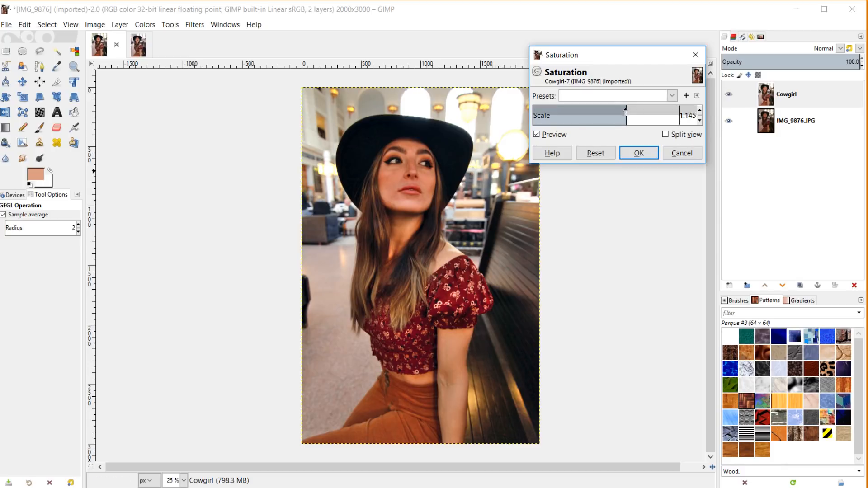
pyautogui.moveTo(628, 119); pyautogui.dragTo(605, 120)
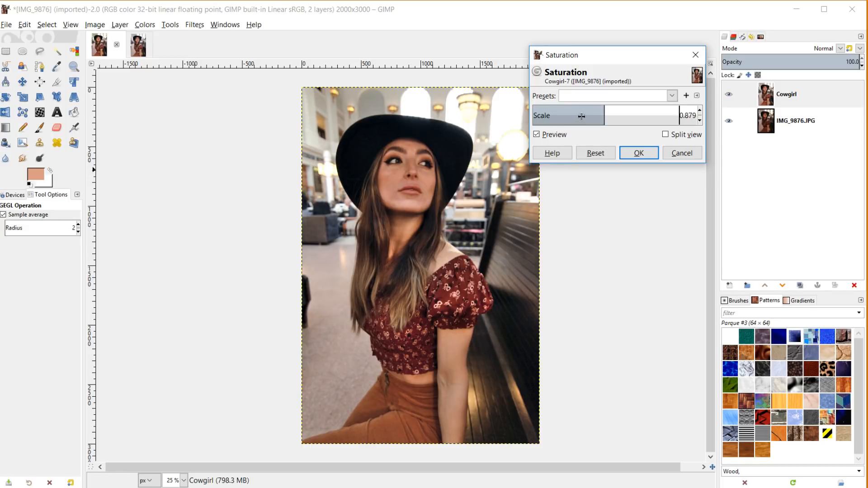
# Step: Set the saturation Scale to about 0.913, comparing the reduced saturation with the unadjusted preview
pyautogui.click(610, 112)
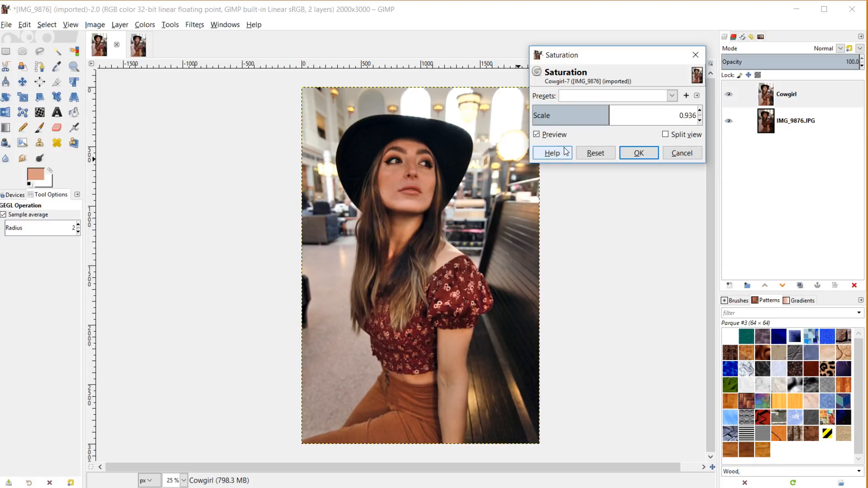
pyautogui.click(538, 135)
pyautogui.click(536, 135)
pyautogui.click(607, 115)
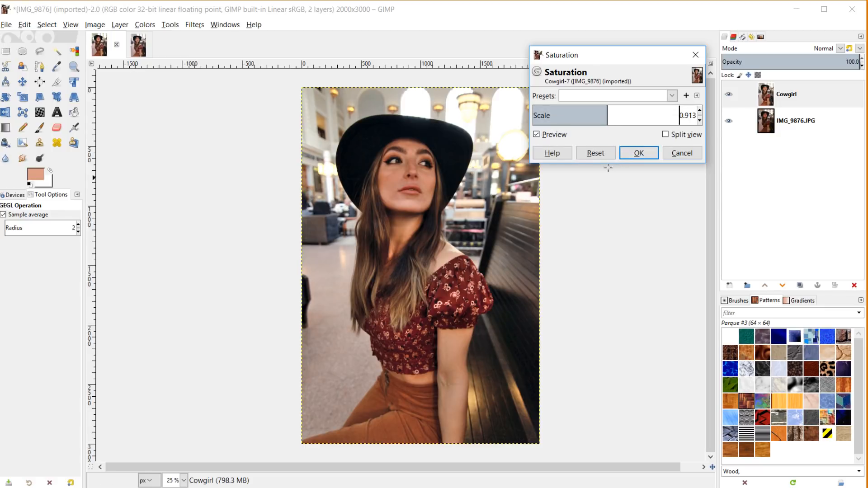
# Step: Apply the Saturation adjustment and start Color Temperature on the Cowgirl layer, trying Intended temperatures of about 7325, 5469 and 6912
pyautogui.click(639, 153)
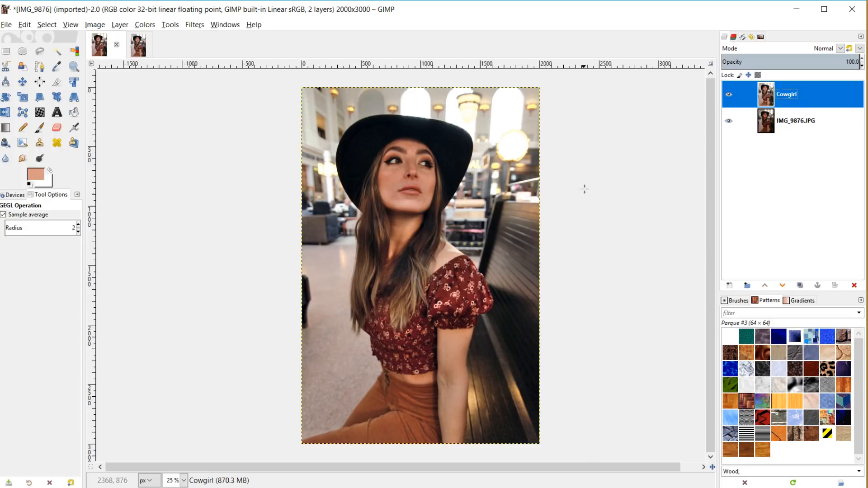
pyautogui.click(145, 25)
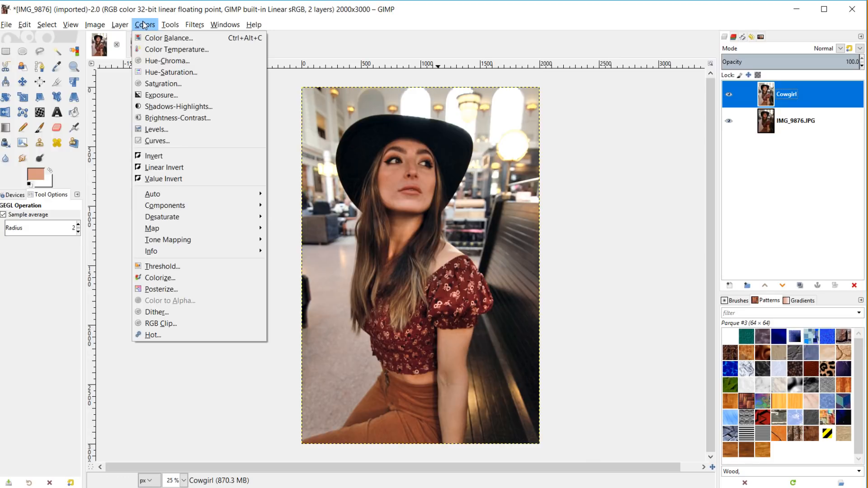
pyautogui.click(160, 50)
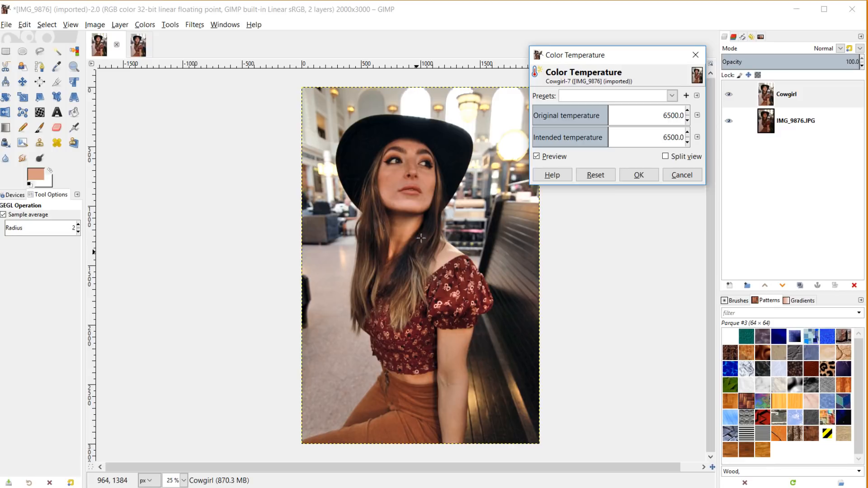
pyautogui.click(620, 135)
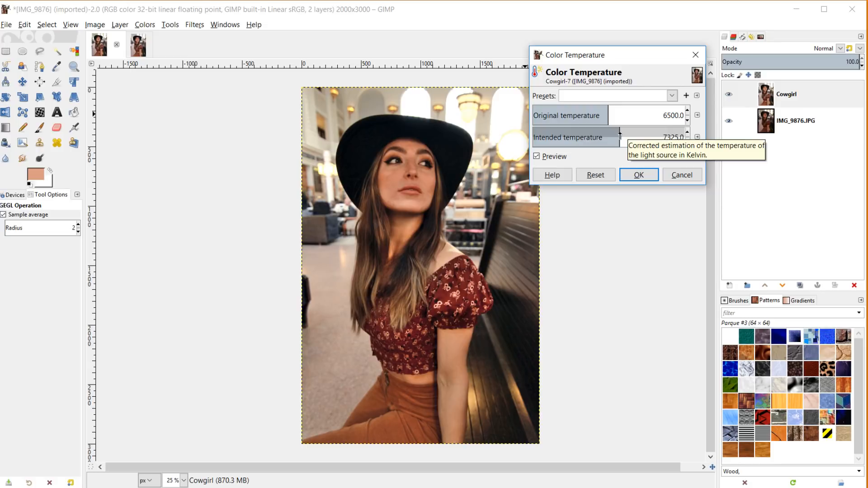
pyautogui.moveTo(620, 135); pyautogui.dragTo(594, 136)
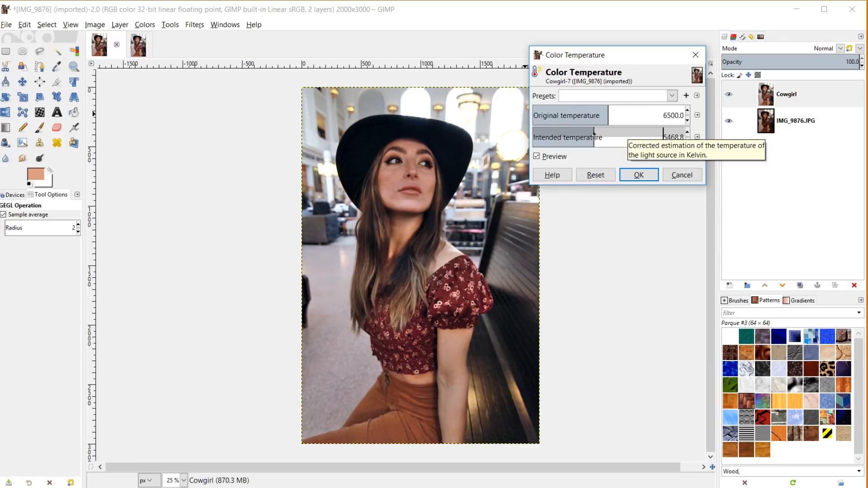
pyautogui.moveTo(594, 134); pyautogui.dragTo(614, 137)
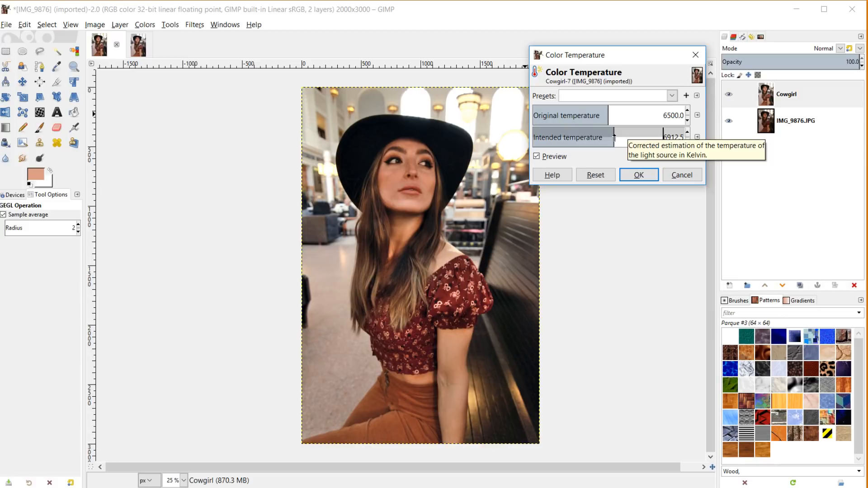
# Step: Lower the Intended temperature to about 6362.5, compare it with the unadjusted preview, and set the Original temperature to about 6503.4
pyautogui.moveTo(614, 137); pyautogui.dragTo(605, 135)
pyautogui.moveTo(605, 136); pyautogui.dragTo(607, 136)
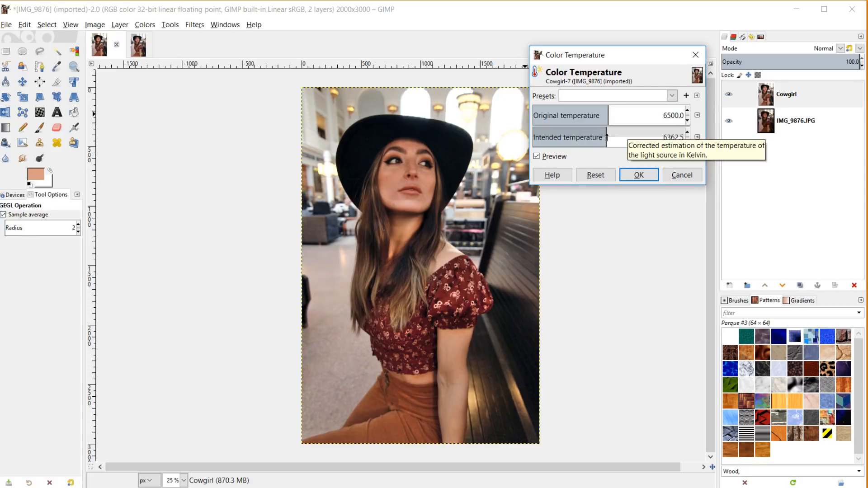
pyautogui.click(537, 156)
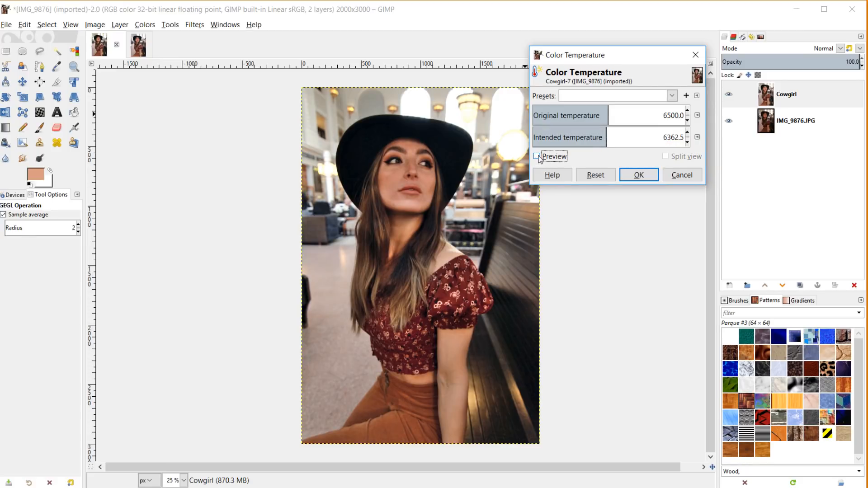
pyautogui.click(537, 156)
pyautogui.click(611, 121)
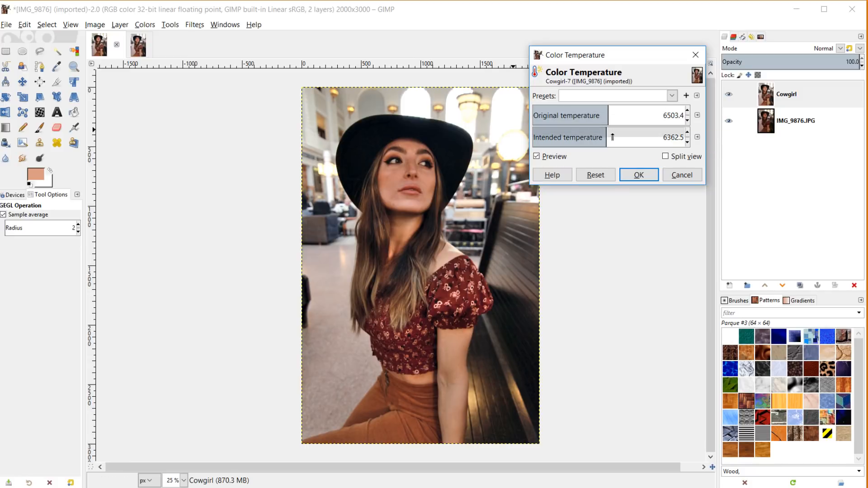
# Step: Raise the Intended temperature to about 6706.3, comparing with the unadjusted preview on the way, and apply the Color Temperature adjustment
pyautogui.click(613, 136)
pyautogui.moveTo(613, 136); pyautogui.dragTo(604, 137)
pyautogui.click(617, 135)
pyautogui.moveTo(604, 137); pyautogui.dragTo(610, 132)
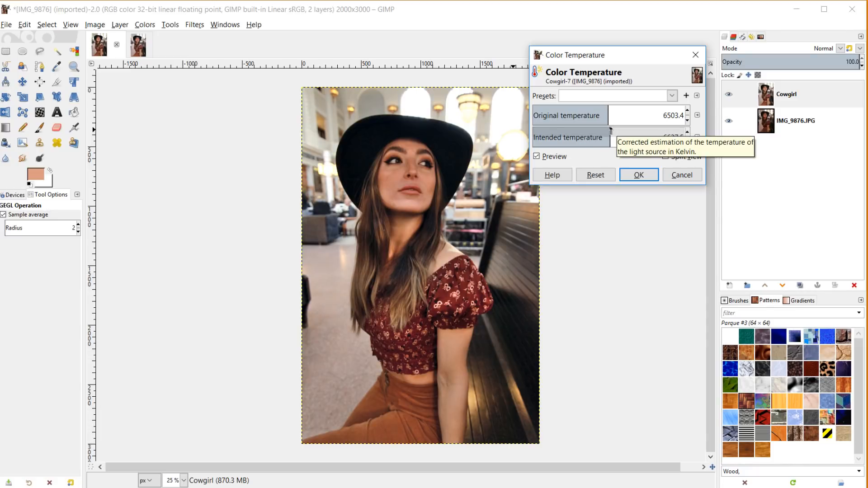
pyautogui.click(536, 157)
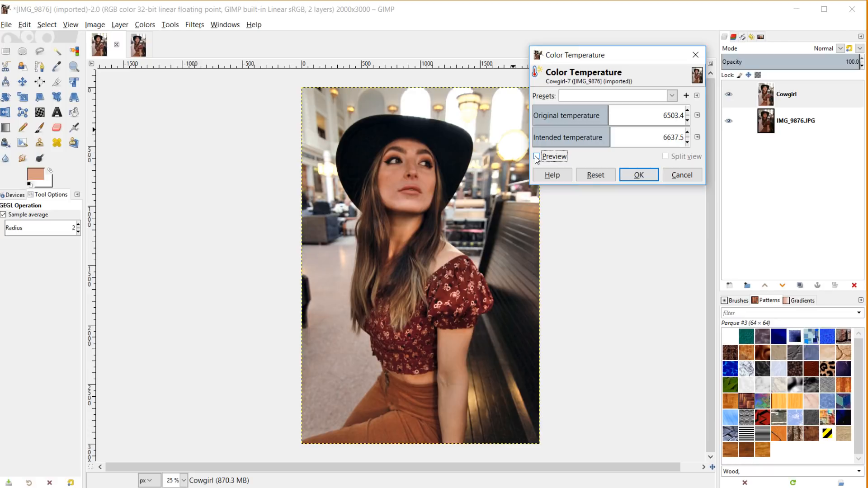
pyautogui.click(537, 157)
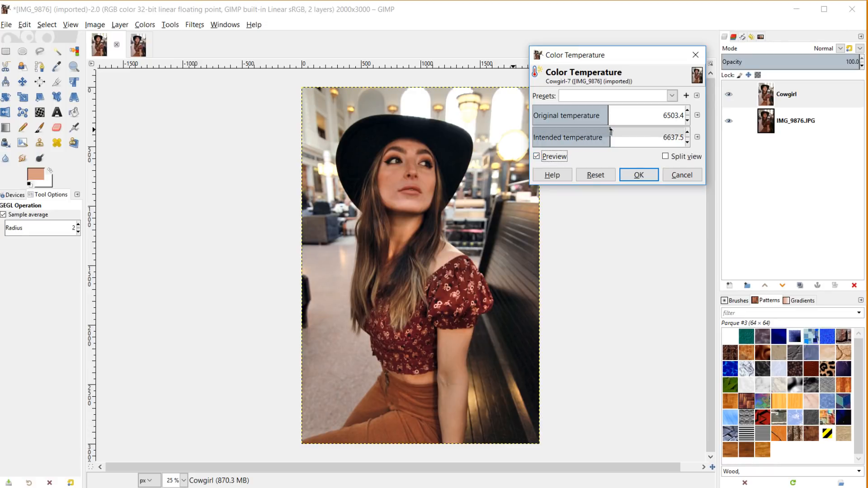
pyautogui.moveTo(611, 131); pyautogui.dragTo(612, 132)
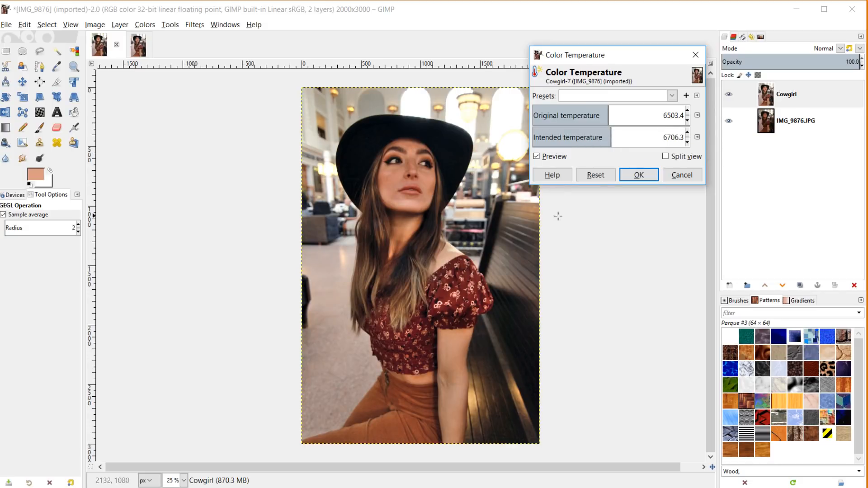
pyautogui.click(625, 178)
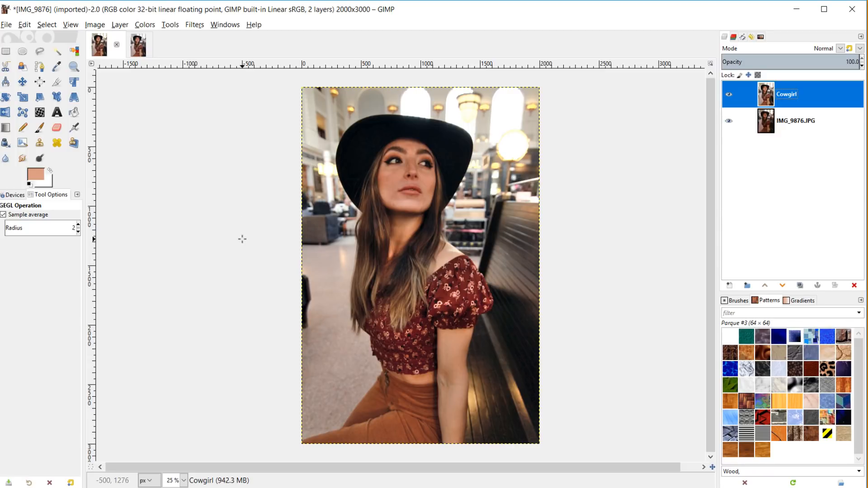
# Step: Start a Curves adjustment on the Cowgirl layer and anchor the Value curve with a point at its centre
pyautogui.click(147, 24)
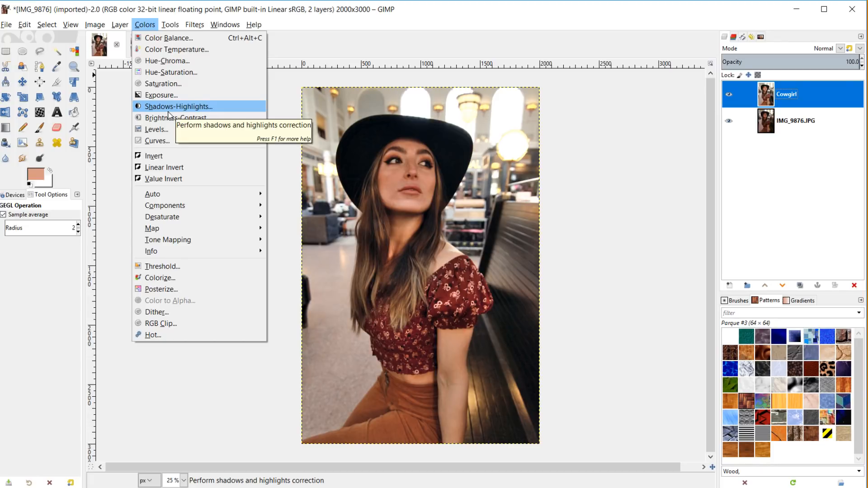
pyautogui.click(176, 141)
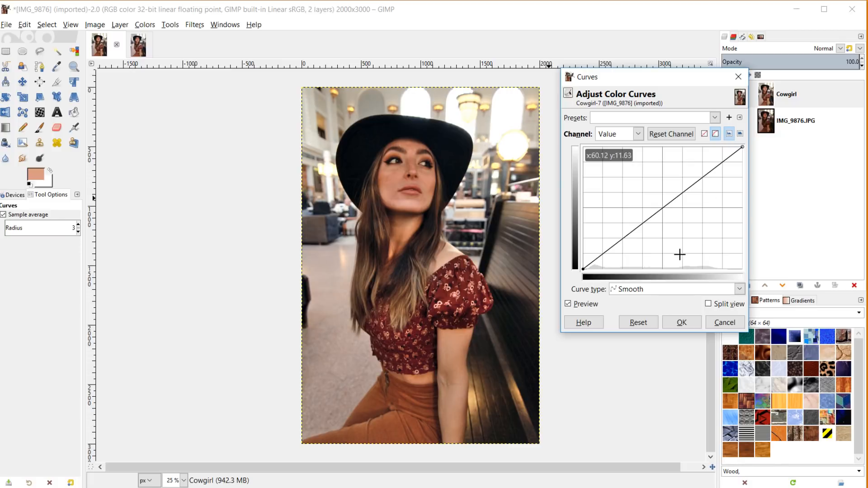
pyautogui.moveTo(663, 81); pyautogui.dragTo(652, 72)
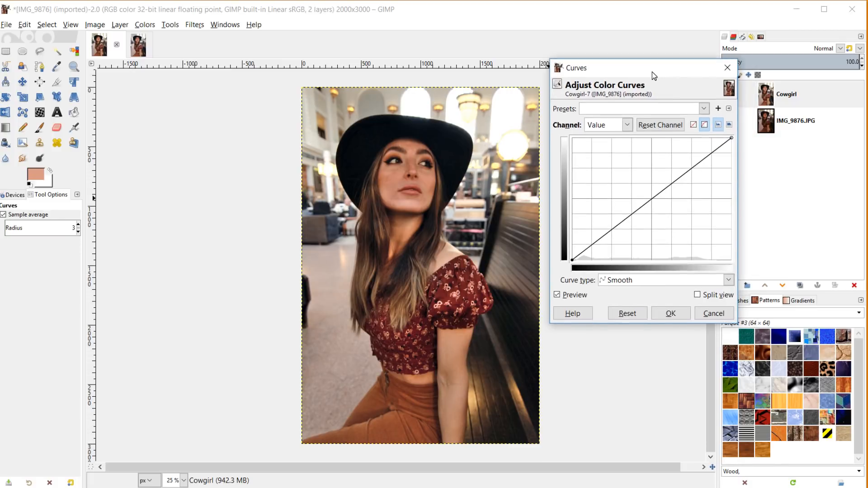
pyautogui.click(651, 198)
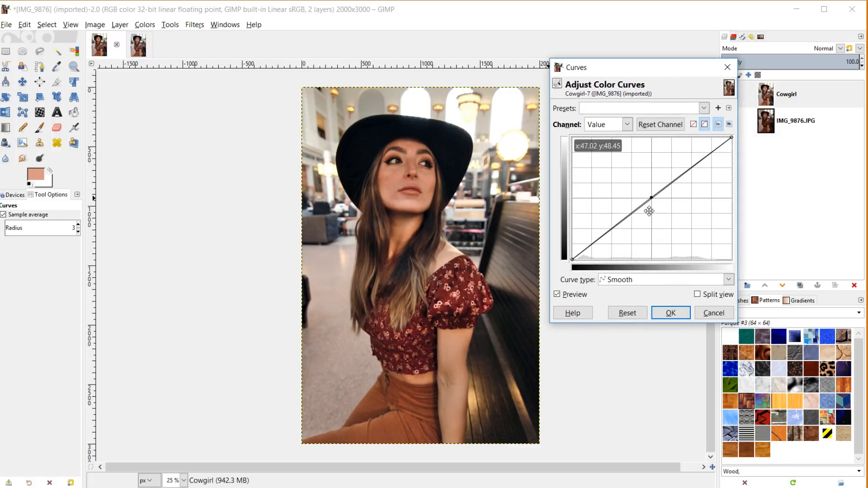
pyautogui.moveTo(652, 197); pyautogui.dragTo(652, 199)
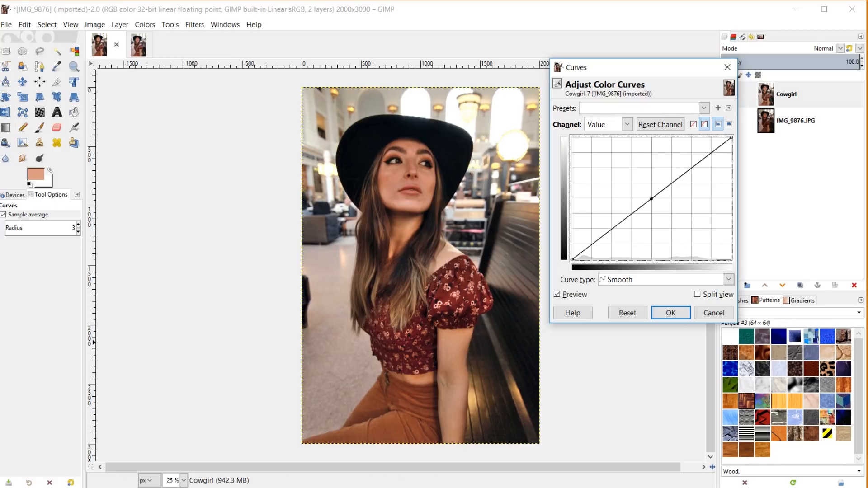
# Step: Shape the Value curve into a slight S, with a shadow point near x 29.46, y 27.91 and a highlight point near x 73.21, y 76.36
pyautogui.click(614, 228)
pyautogui.moveTo(615, 228); pyautogui.dragTo(620, 226)
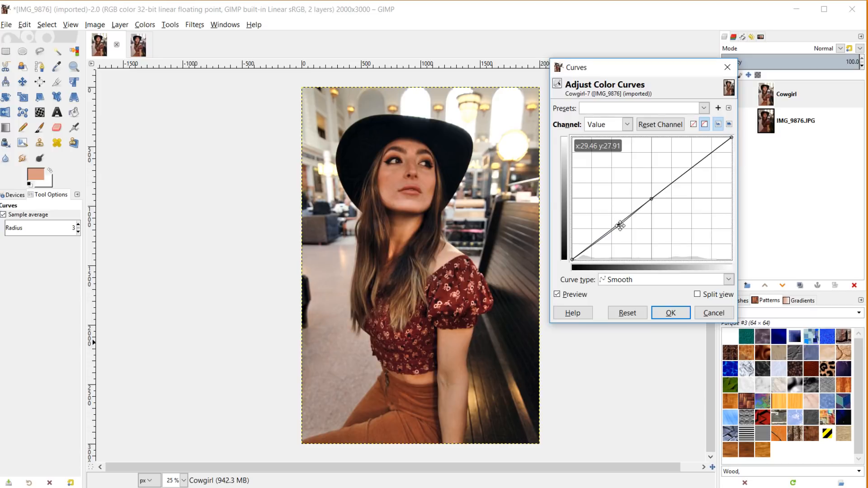
pyautogui.moveTo(690, 168); pyautogui.dragTo(689, 166)
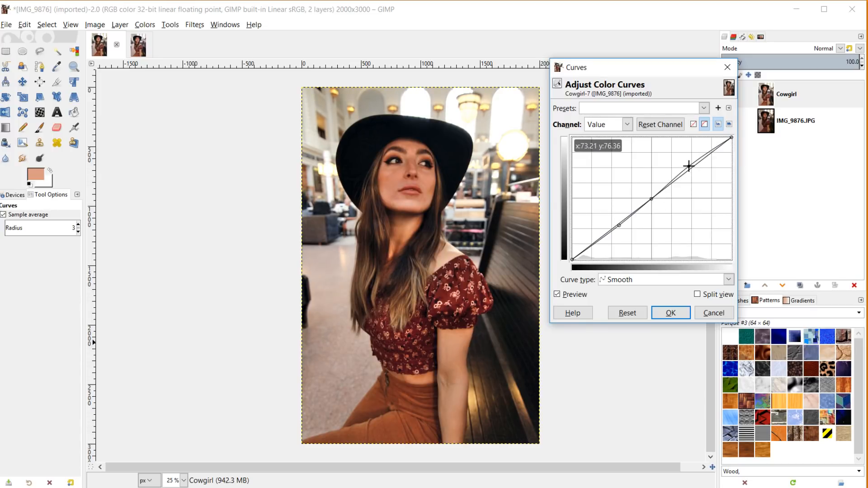
# Step: Compare the Curves result with the unadjusted preview several times and apply the Curves adjustment
pyautogui.click(558, 295)
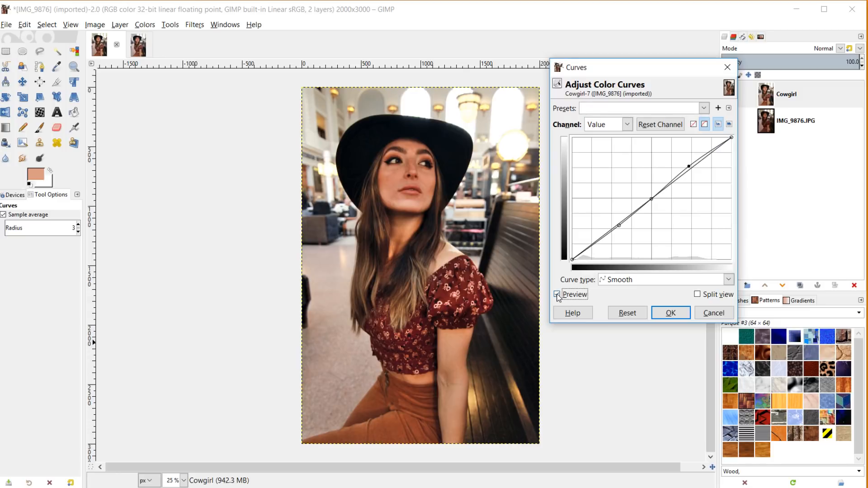
pyautogui.click(558, 294)
pyautogui.click(558, 294)
pyautogui.click(558, 294)
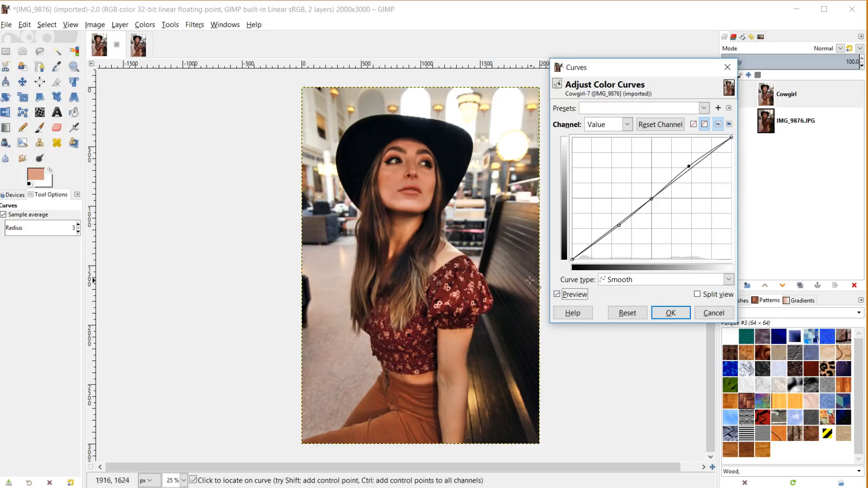
pyautogui.click(559, 295)
pyautogui.click(558, 295)
pyautogui.click(671, 313)
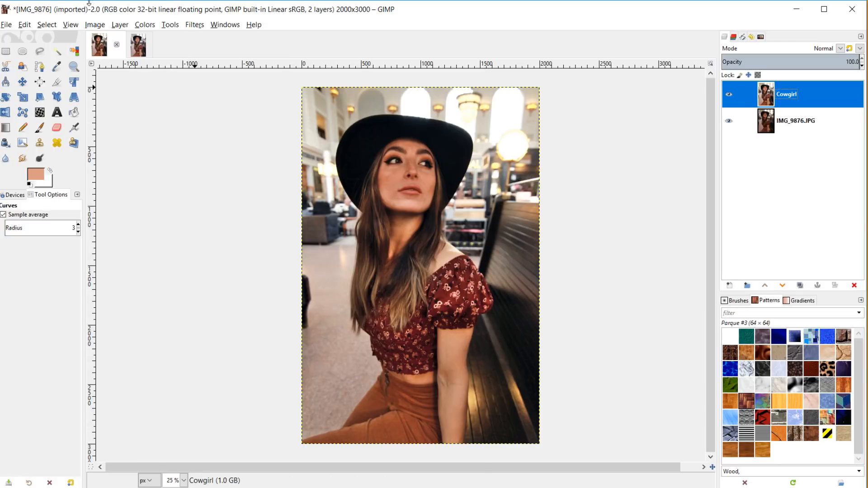
pyautogui.click(143, 24)
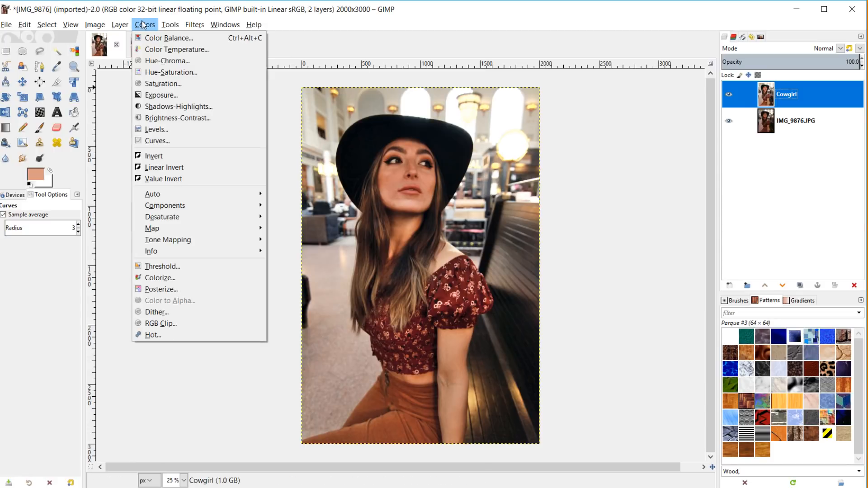
pyautogui.click(170, 118)
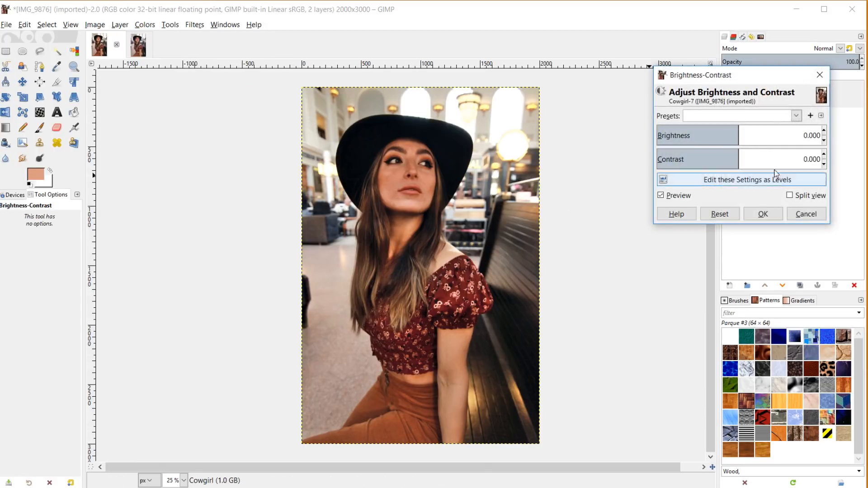
pyautogui.click(755, 134)
pyautogui.click(751, 133)
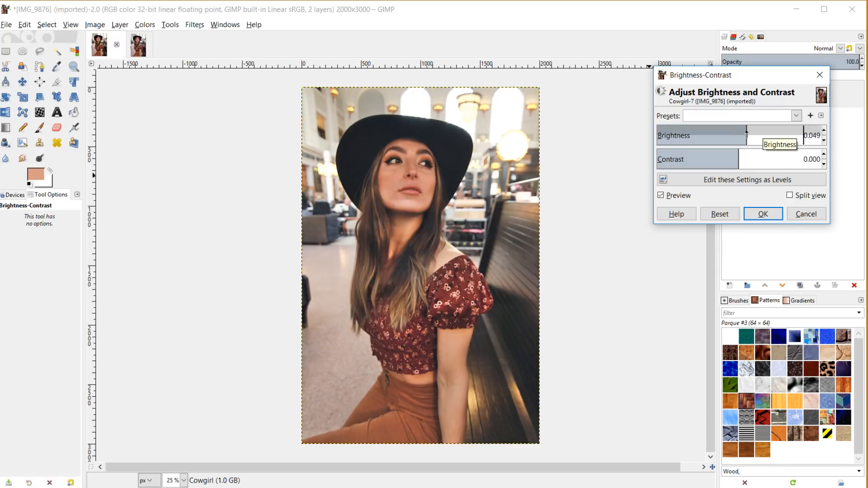
pyautogui.click(745, 134)
pyautogui.click(743, 156)
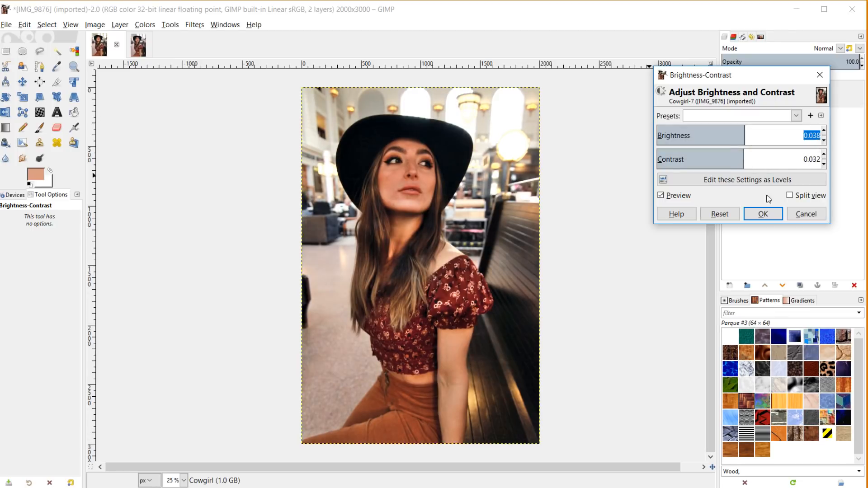
pyautogui.click(806, 214)
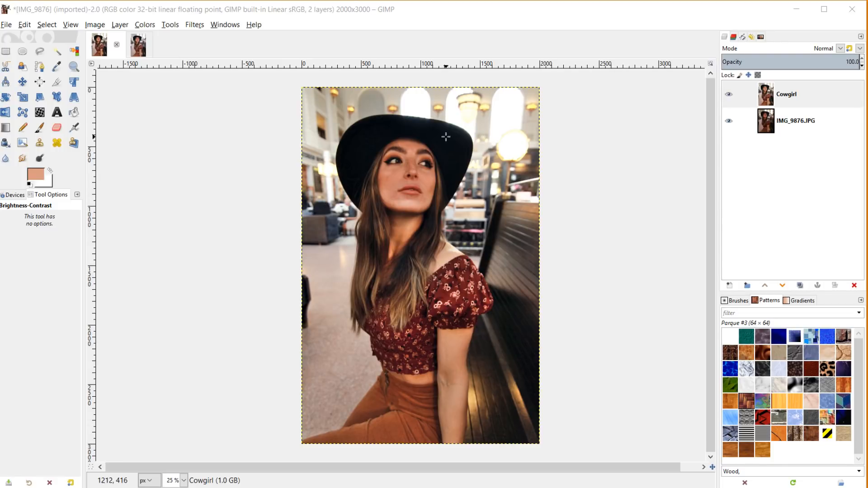
# Step: Make the Cowgirl layer active and choose the Airbrush tool for retouching the woman's face
pyautogui.press('1')
pyautogui.press('+')
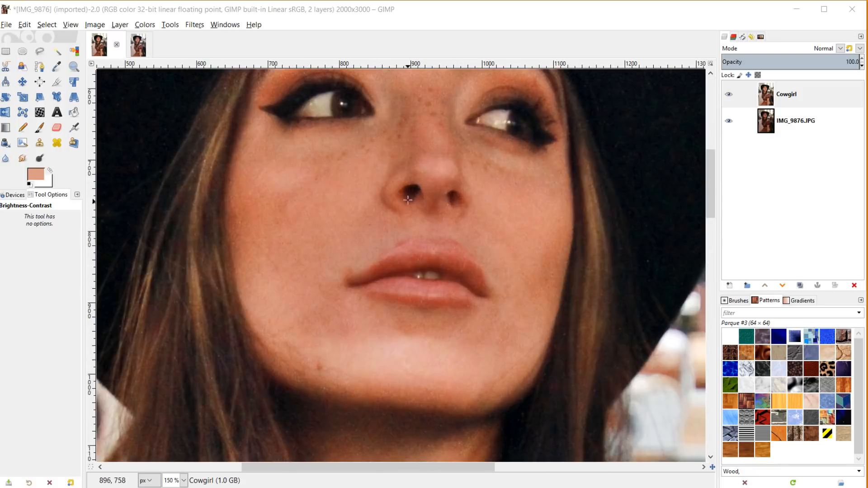
pyautogui.scroll(1, 410, 196)
pyautogui.scroll(-1, 411, 203)
pyautogui.scroll(-1, 418, 210)
pyautogui.scroll(1, 416, 211)
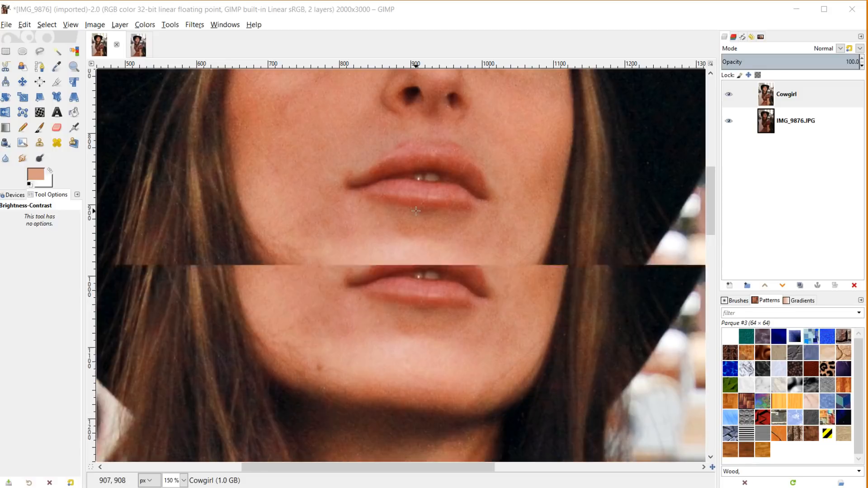
pyautogui.click(779, 93)
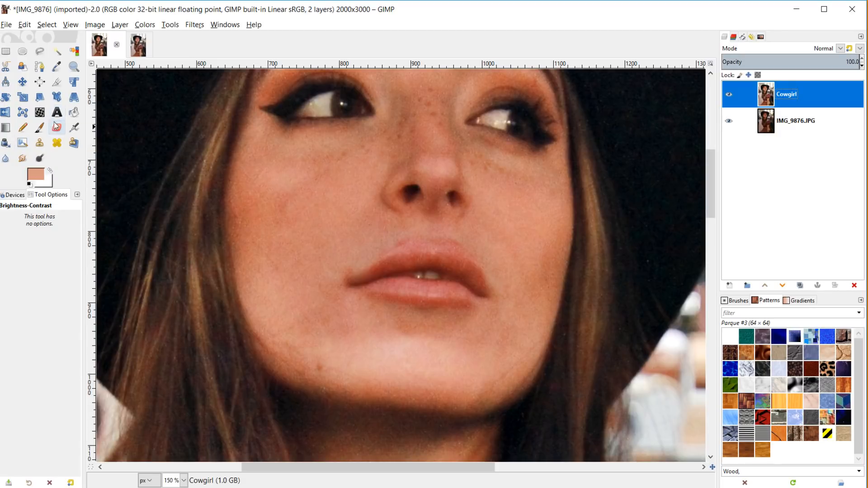
pyautogui.click(74, 128)
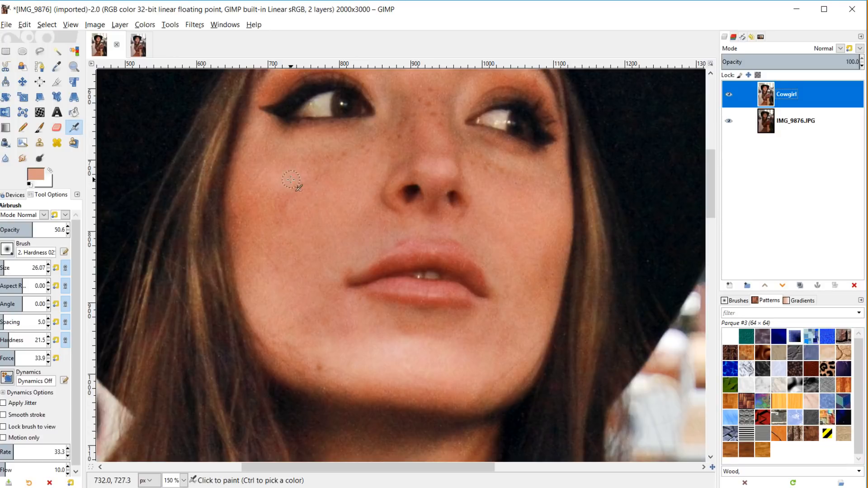
# Step: Enlarge the airbrush to a size of about 74.07 and sample the skin tone of the lower cheek as the foreground color
pyautogui.press(']')
pyautogui.press(']')
pyautogui.press(']')
pyautogui.press(']')
pyautogui.press(']')
pyautogui.press(']')
pyautogui.press(']')
pyautogui.press(']')
pyautogui.press(']')
pyautogui.press(']')
pyautogui.press(']')
pyautogui.press(']')
pyautogui.press(']')
pyautogui.press(']')
pyautogui.press(']')
pyautogui.press(']')
pyautogui.press(']')
pyautogui.press(']')
pyautogui.press(']')
pyautogui.press(']')
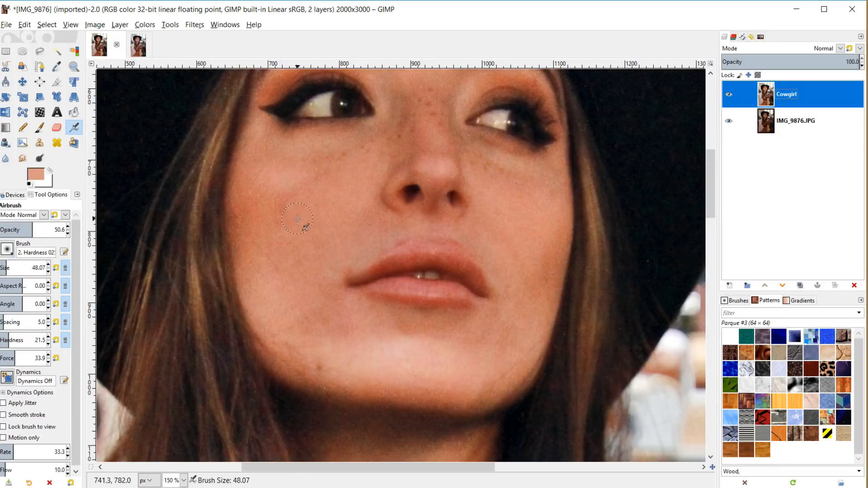
pyautogui.press(']')
pyautogui.press(']')
pyautogui.press(']')
pyautogui.press(']')
pyautogui.press(']')
pyautogui.press(']')
pyautogui.press(']')
pyautogui.press(']')
pyautogui.press(']')
pyautogui.press(']')
pyautogui.press(']')
pyautogui.press(']')
pyautogui.press(']')
pyautogui.press(']')
pyautogui.press(']')
pyautogui.press(']')
pyautogui.press(']')
pyautogui.press(']')
pyautogui.press(']')
pyautogui.press(']')
pyautogui.press('[')
pyautogui.press('[')
pyautogui.press('[')
pyautogui.press('[')
pyautogui.press('[')
pyautogui.press('[')
pyautogui.press('[')
pyautogui.press('[')
pyautogui.press('[')
pyautogui.press('[')
pyautogui.press('[')
pyautogui.press(']')
pyautogui.press(']')
pyautogui.press(']')
pyautogui.keyDown('ctrl'); pyautogui.click(299, 291); pyautogui.keyUp('ctrl')
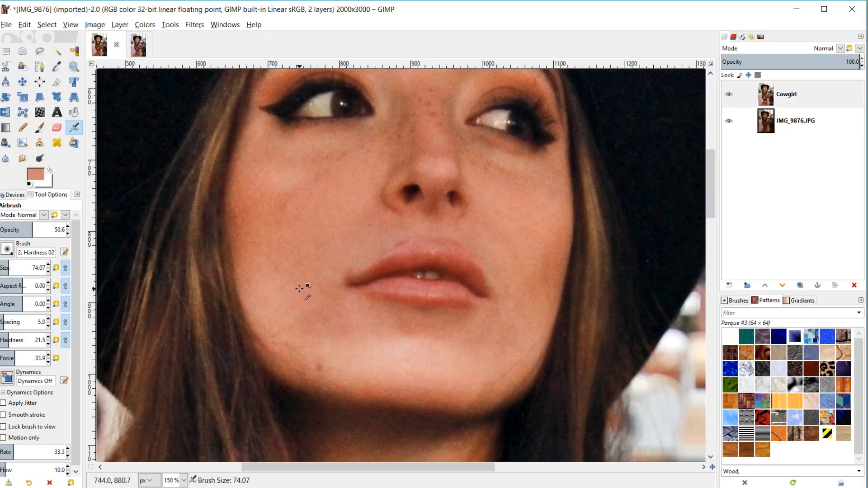
# Step: Sample skin tones from the lower cheek and from between the eyebrows as the airbrush foreground color
pyautogui.keyDown('ctrl'); pyautogui.click(288, 307); pyautogui.keyUp('ctrl')
pyautogui.keyDown('ctrl'); pyautogui.click(287, 298); pyautogui.keyUp('ctrl')
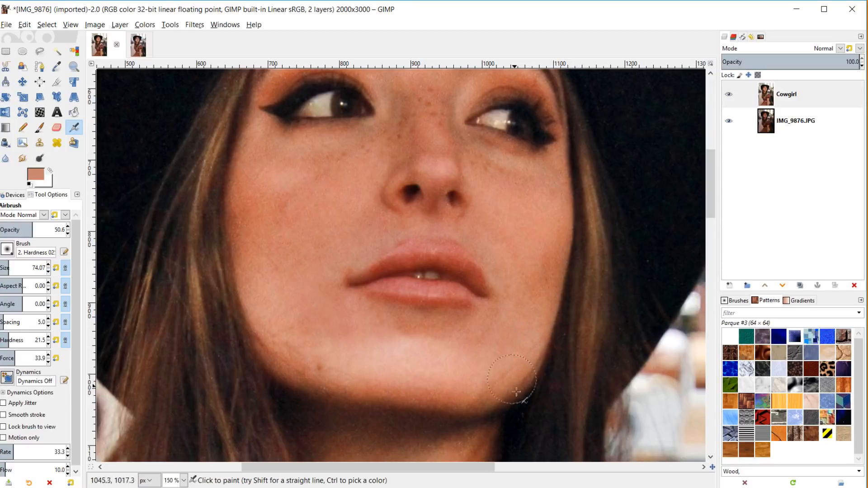
pyautogui.scroll(5, 520, 402)
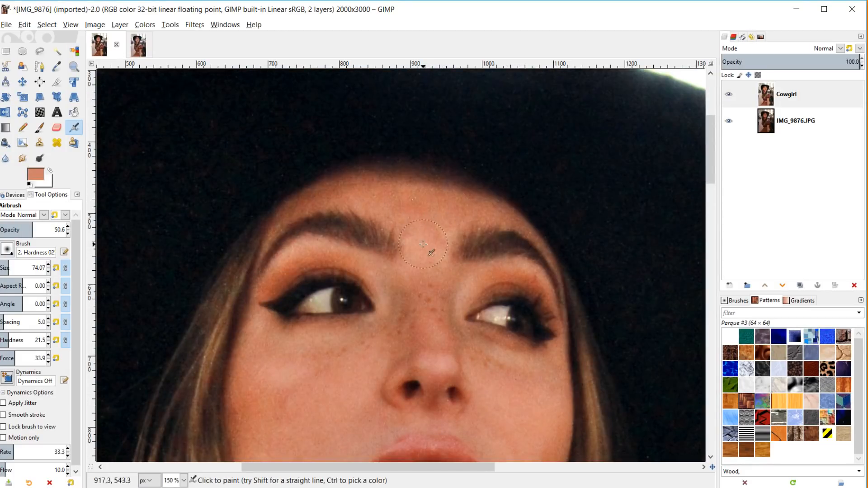
pyautogui.keyDown('ctrl'); pyautogui.click(431, 227); pyautogui.keyUp('ctrl')
pyautogui.scroll(-3, 514, 364)
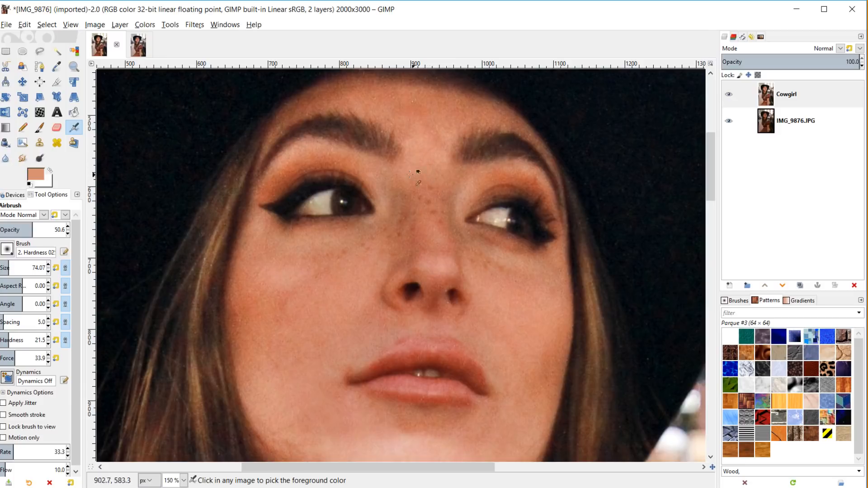
# Step: Lower the airbrush opacity to about 27.9 and reduce the brush size to 54.07
pyautogui.moveTo(29, 229); pyautogui.dragTo(17, 230)
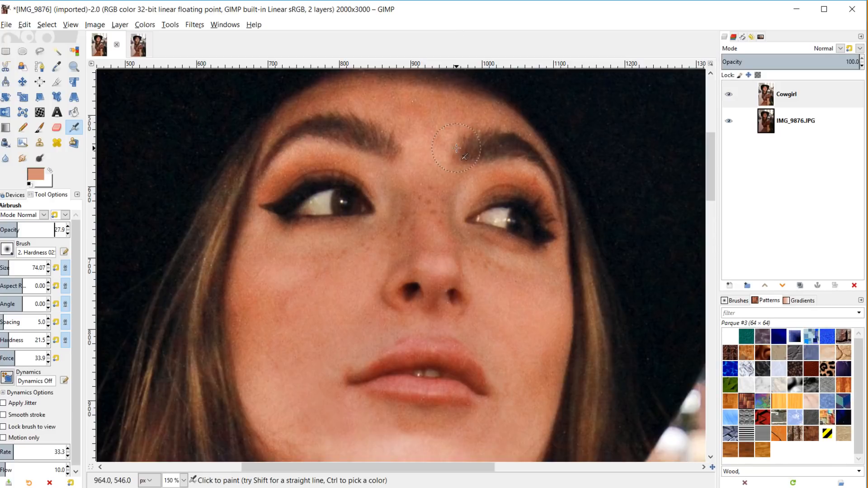
pyautogui.press('[')
pyautogui.press('[')
pyautogui.press('[')
pyautogui.press('[')
pyautogui.press('[')
pyautogui.press('[')
pyautogui.press('[')
pyautogui.press('[')
pyautogui.press('[')
pyautogui.press('[')
pyautogui.press('[')
pyautogui.press('[')
pyautogui.press('[')
pyautogui.press('[')
pyautogui.press('[')
pyautogui.press('[')
pyautogui.press('[')
pyautogui.press('[')
pyautogui.press('[')
pyautogui.press('[')
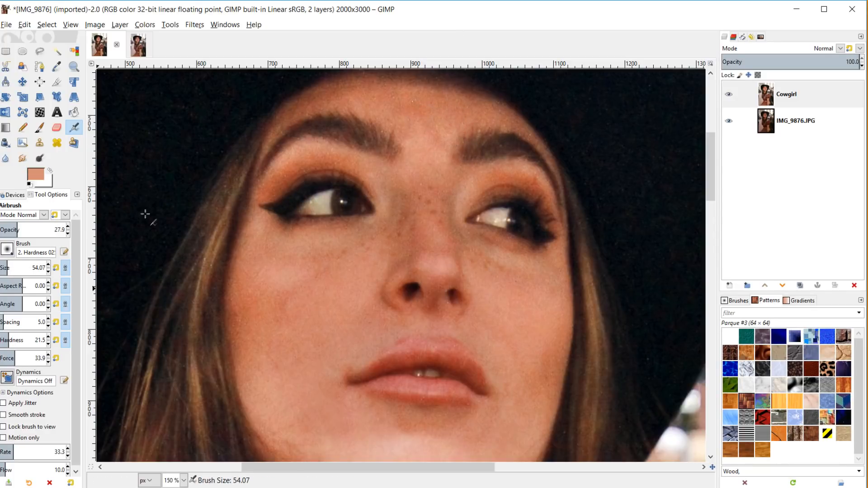
# Step: Sample the skin tone between the eyebrows and airbrush the skin at the upper bridge of the nose
pyautogui.keyDown('ctrl'); pyautogui.click(401, 120); pyautogui.keyUp('ctrl')
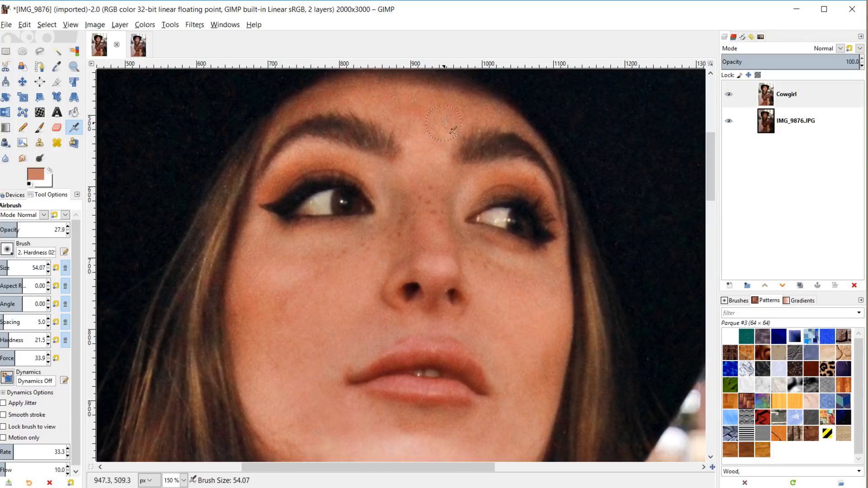
pyautogui.keyDown('ctrl'); pyautogui.click(425, 141); pyautogui.keyUp('ctrl')
pyautogui.scroll(5, 416, 190)
pyautogui.scroll(-5, 423, 185)
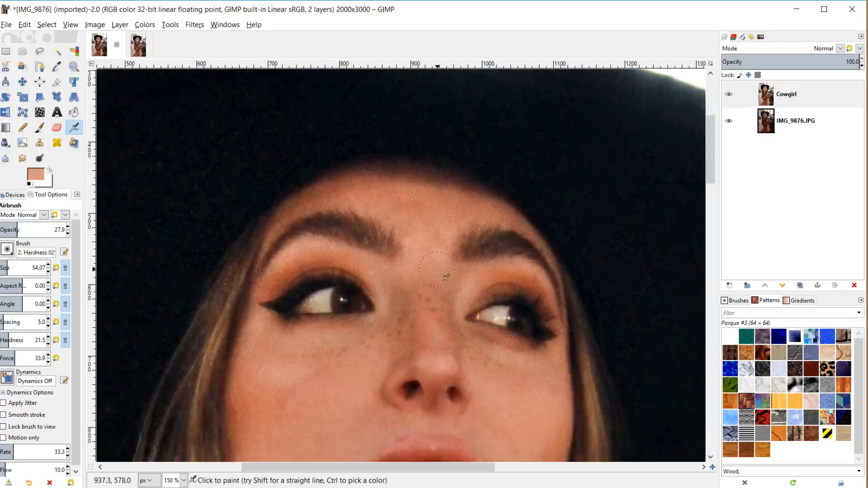
pyautogui.moveTo(442, 268); pyautogui.dragTo(448, 279)
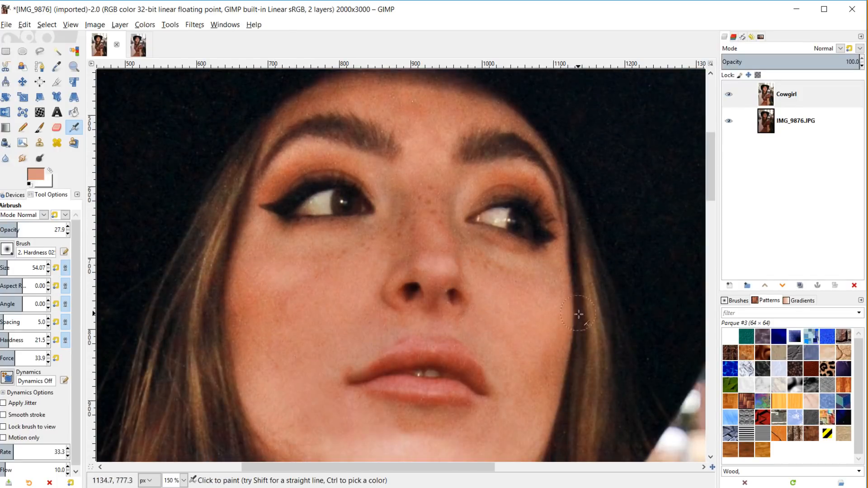
# Step: Sample the skin tone at the outer edge of the cheek, beside the hair, as the airbrush color
pyautogui.scroll(-3, 577, 316)
pyautogui.scroll(2, 285, 270)
pyautogui.scroll(-2, 285, 270)
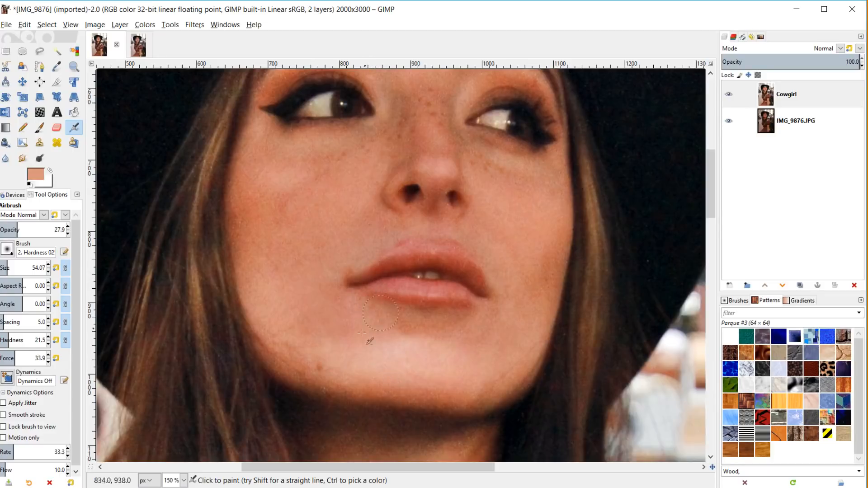
pyautogui.scroll(-3, 344, 316)
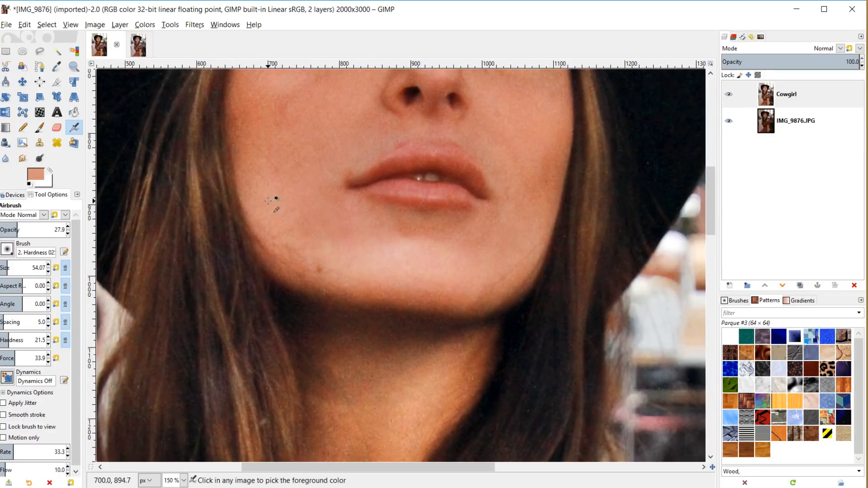
pyautogui.scroll(3, 271, 204)
pyautogui.keyDown('ctrl'); pyautogui.click(264, 251); pyautogui.keyUp('ctrl')
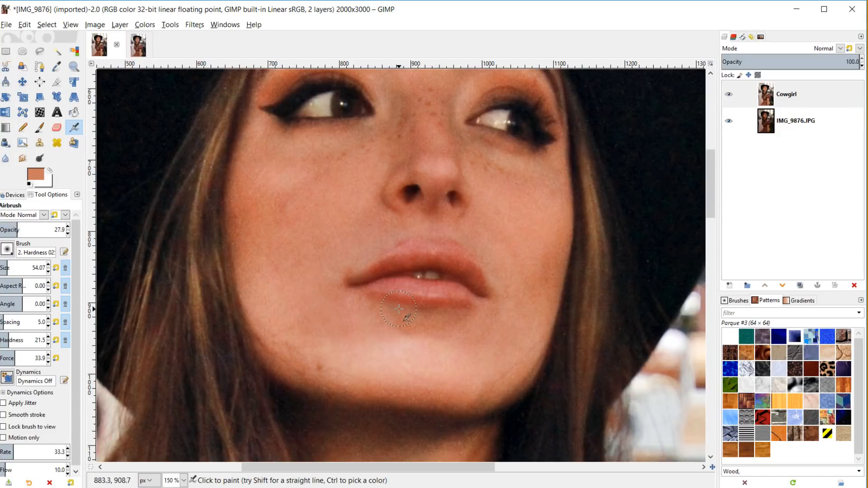
# Step: Examine the neck and face up close and in full view, and compare the portrait with the finished Cowgirl Union Station 1 Edited image
pyautogui.scroll(-5, 436, 339)
pyautogui.scroll(-5, 436, 351)
pyautogui.scroll(-3, 437, 351)
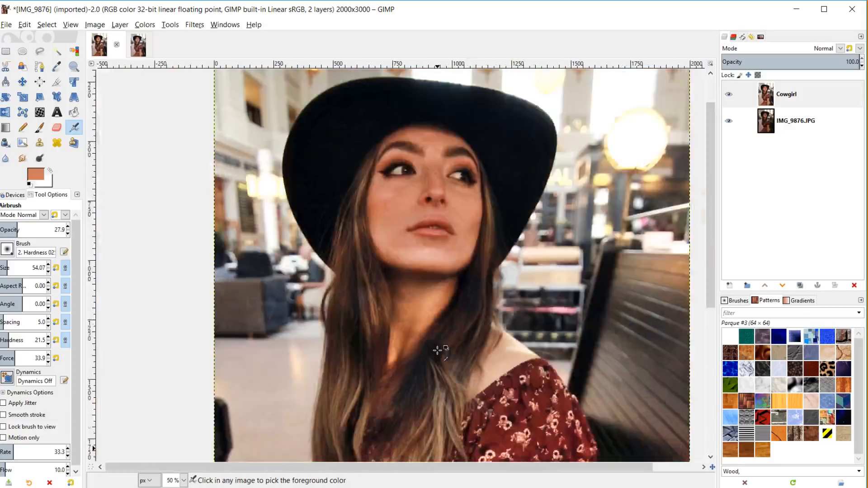
pyautogui.scroll(4, 436, 345)
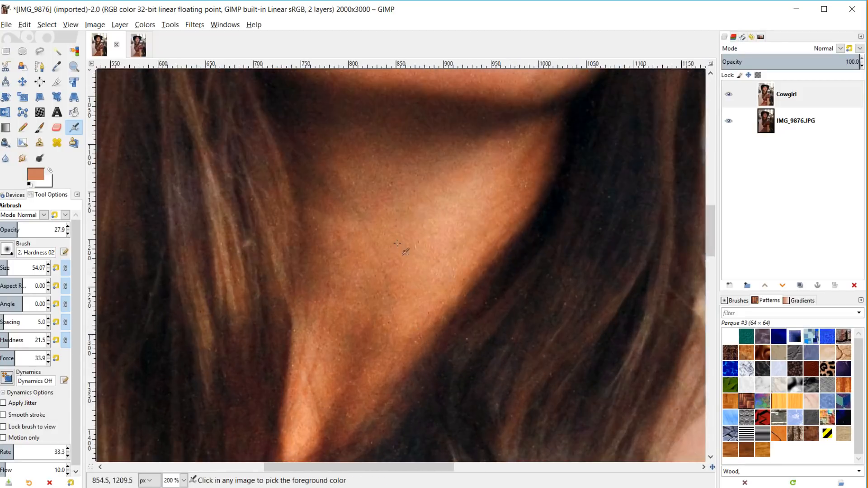
pyautogui.scroll(-4, 400, 220)
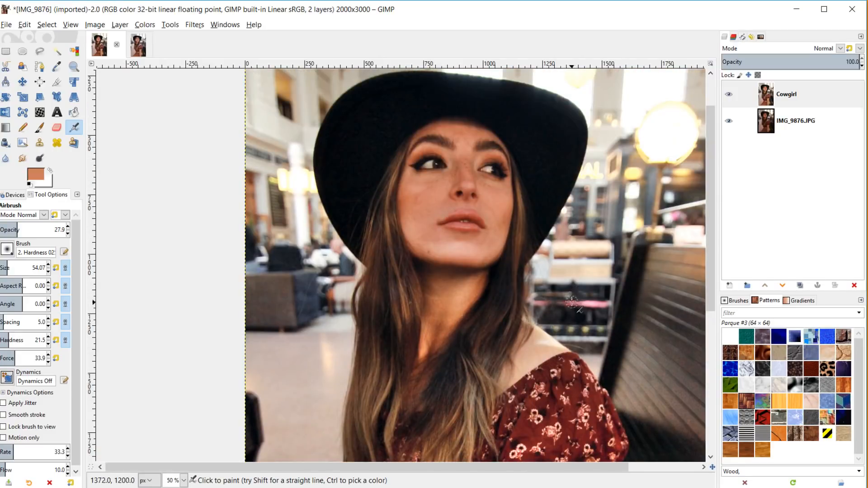
pyautogui.scroll(4, 536, 242)
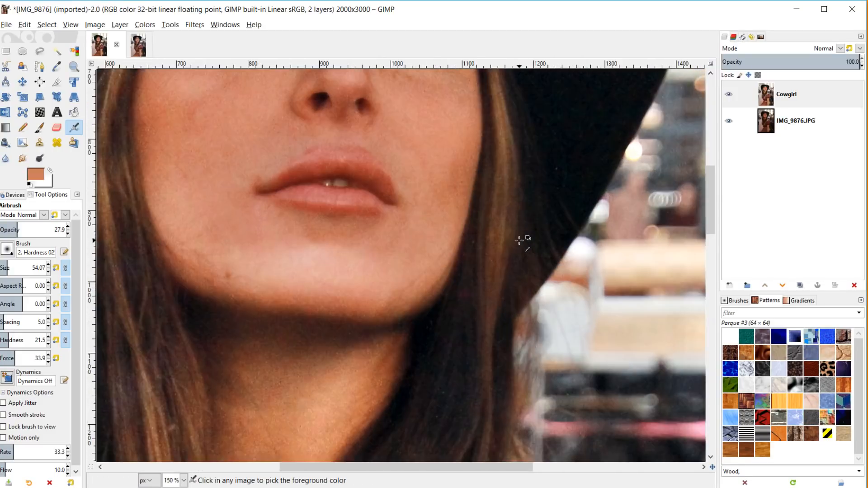
pyautogui.scroll(-3, 520, 242)
pyautogui.scroll(-2, 518, 241)
pyautogui.scroll(-1, 510, 258)
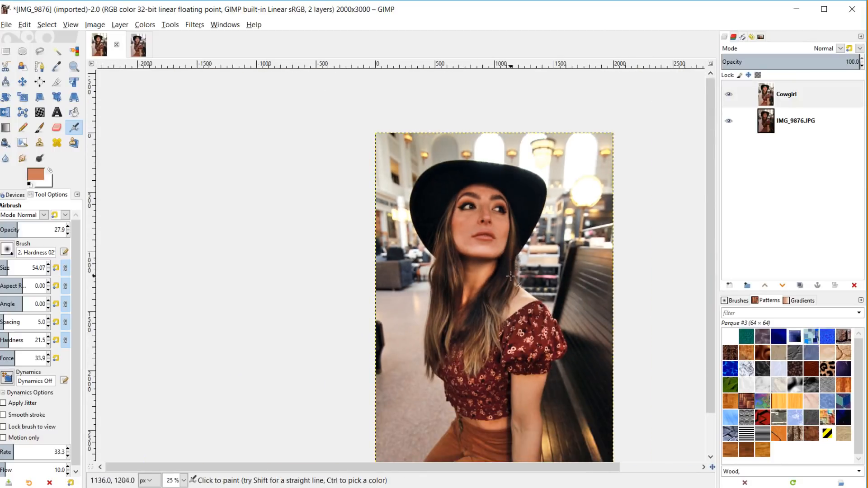
pyautogui.moveTo(442, 466); pyautogui.dragTo(479, 466)
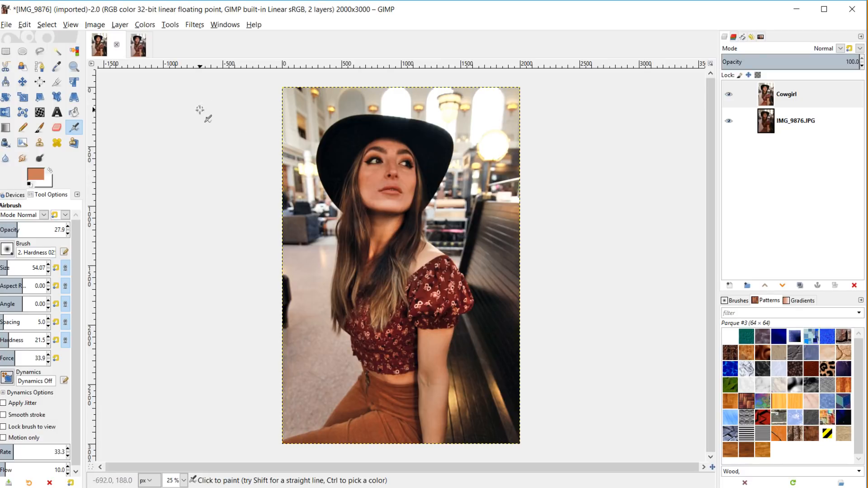
pyautogui.click(138, 44)
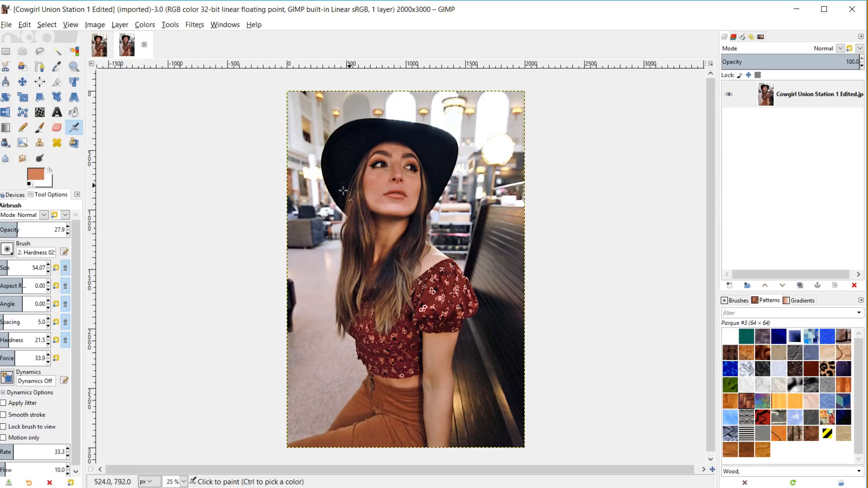
pyautogui.click(101, 49)
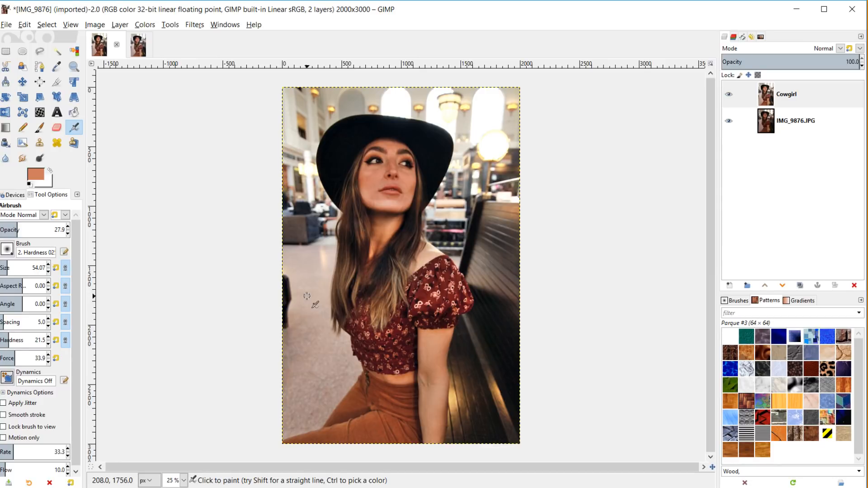
# Step: Add a transparent 2000 × 3000 px layer named Touching Up above the Cowgirl layer and make it active
pyautogui.click(730, 286)
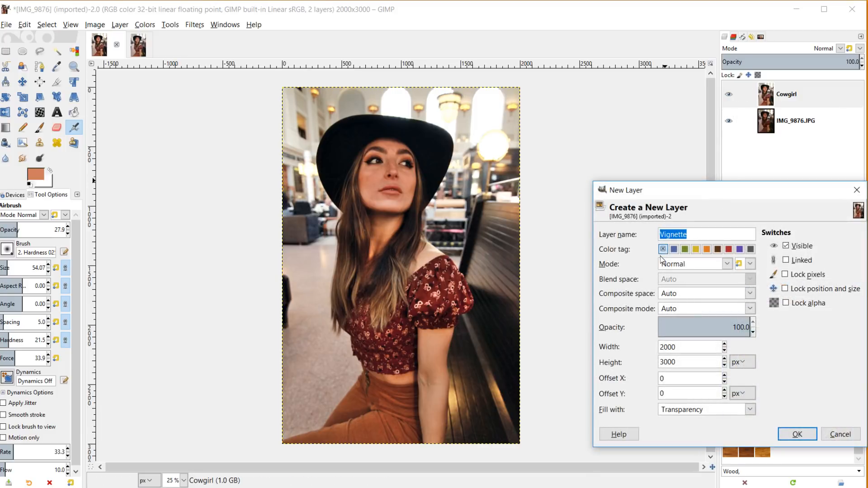
pyautogui.write('Touching Up')
pyautogui.press('Return')
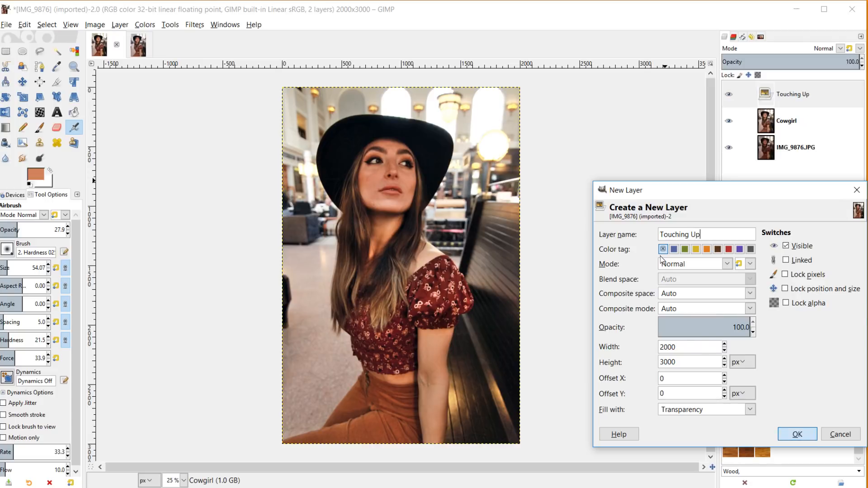
pyautogui.click(757, 117)
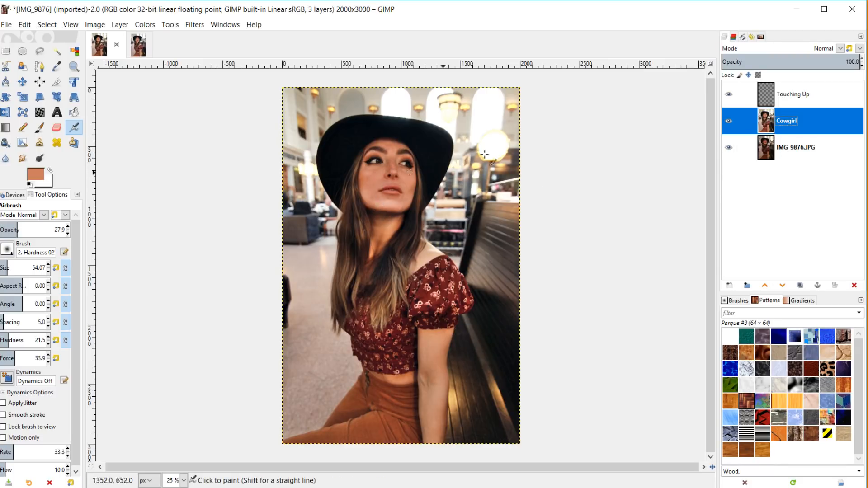
pyautogui.click(767, 101)
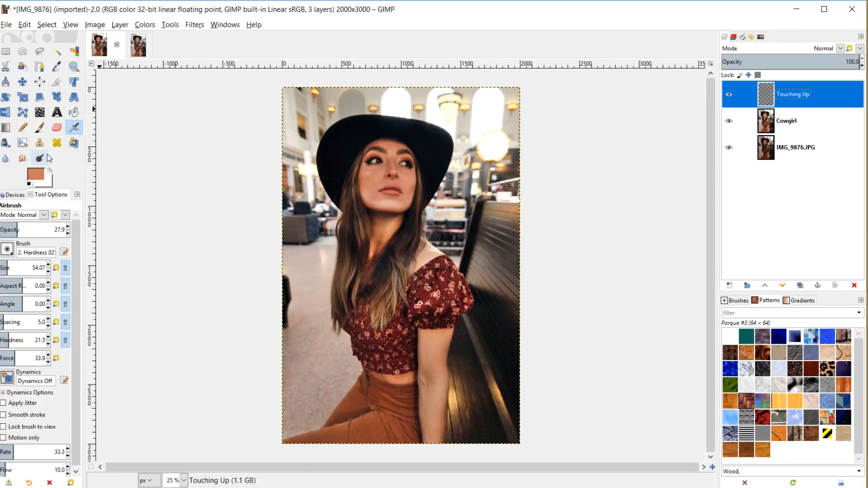
# Step: Try the Heal tool with the Touching Up layer over the woman's face, and delete that layer
pyautogui.click(57, 143)
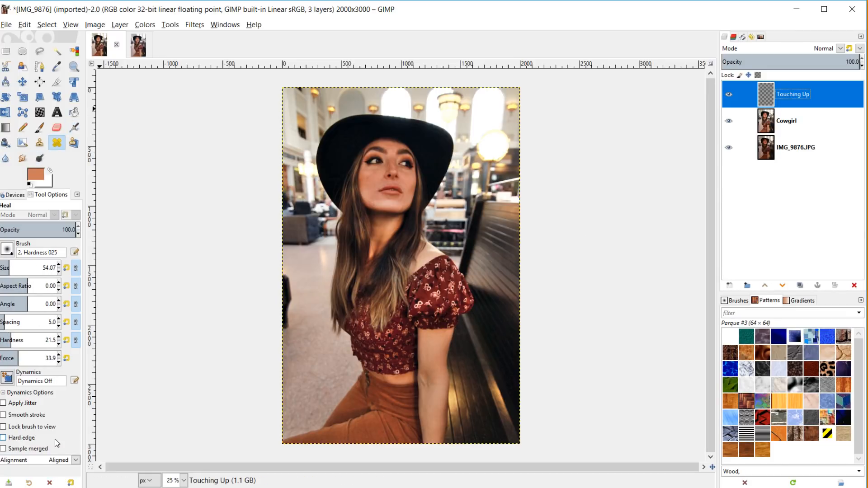
pyautogui.click(771, 128)
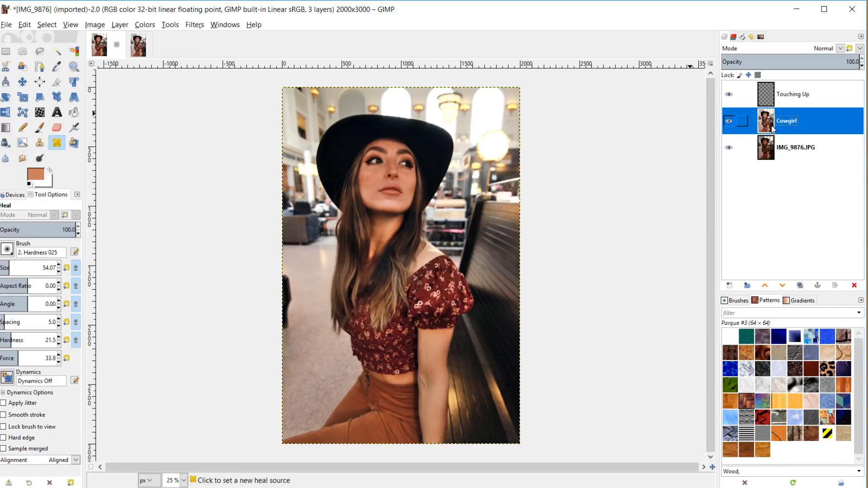
pyautogui.click(768, 95)
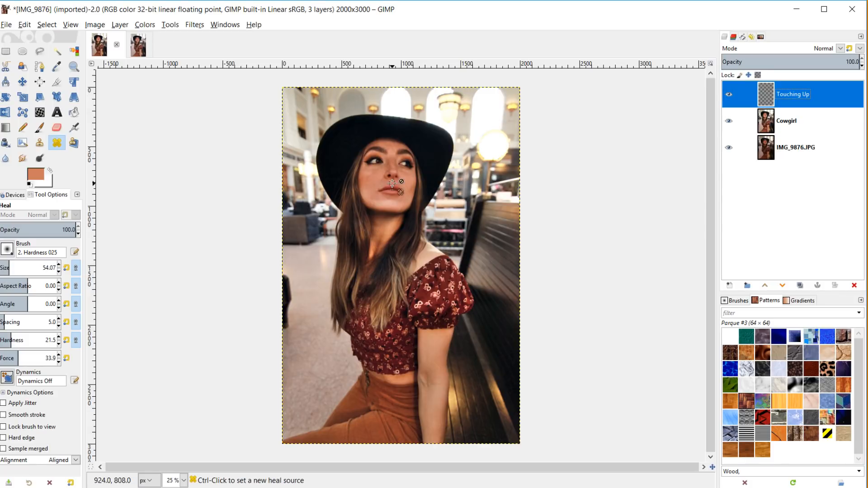
pyautogui.press('1')
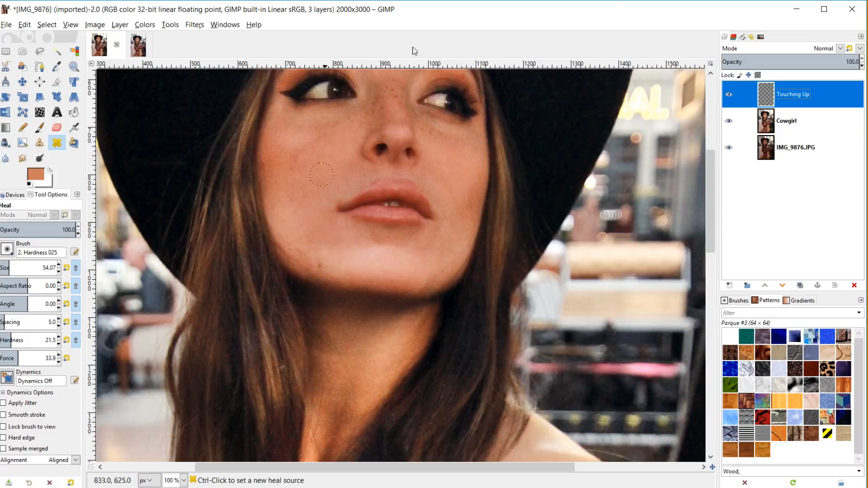
pyautogui.click(855, 285)
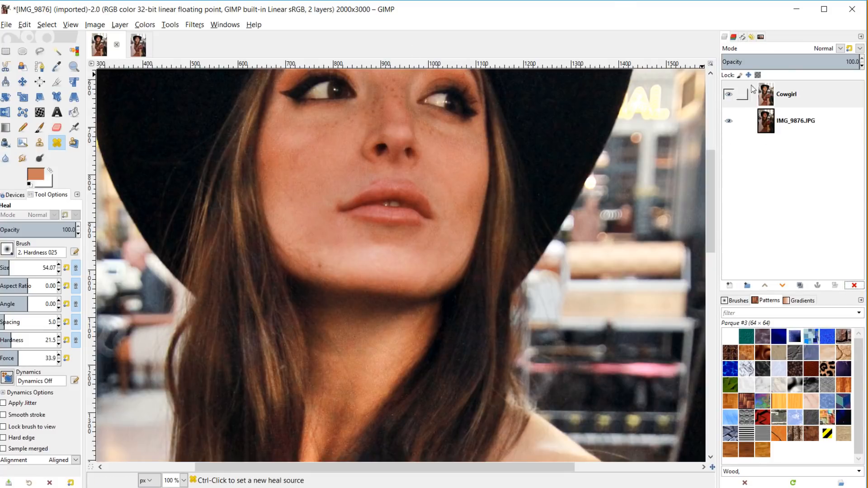
# Step: Make the Cowgirl layer active and choose the Airbrush tool again
pyautogui.click(775, 93)
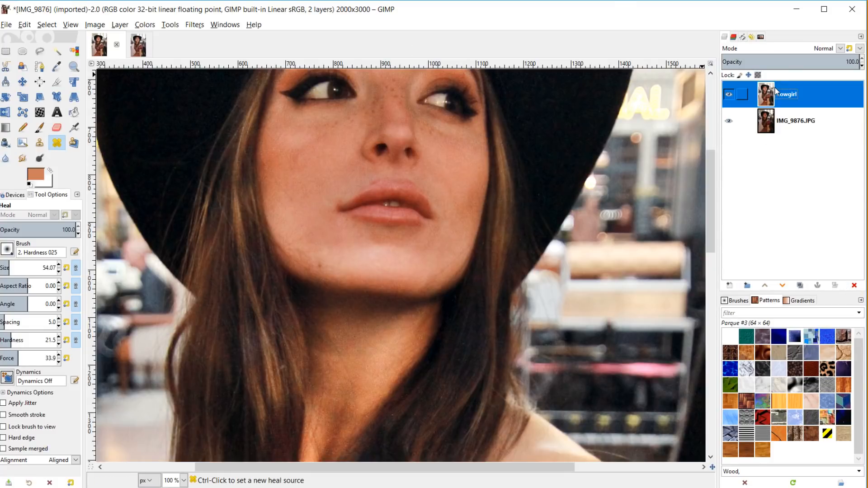
pyautogui.click(73, 128)
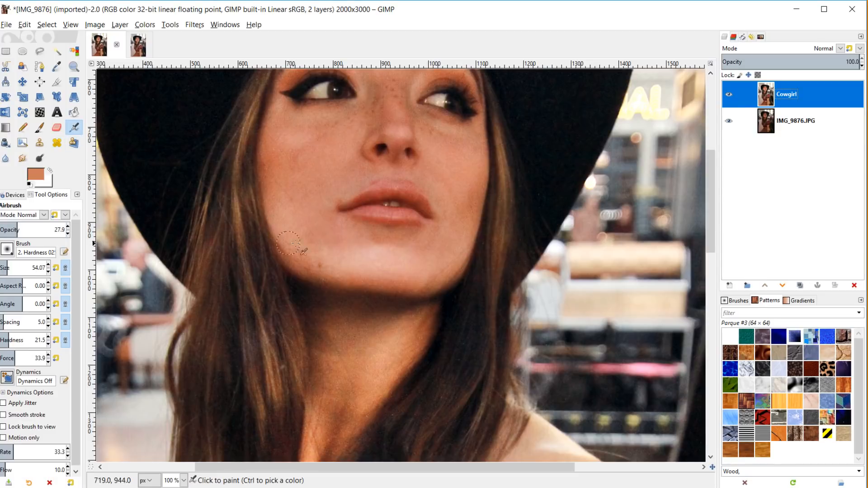
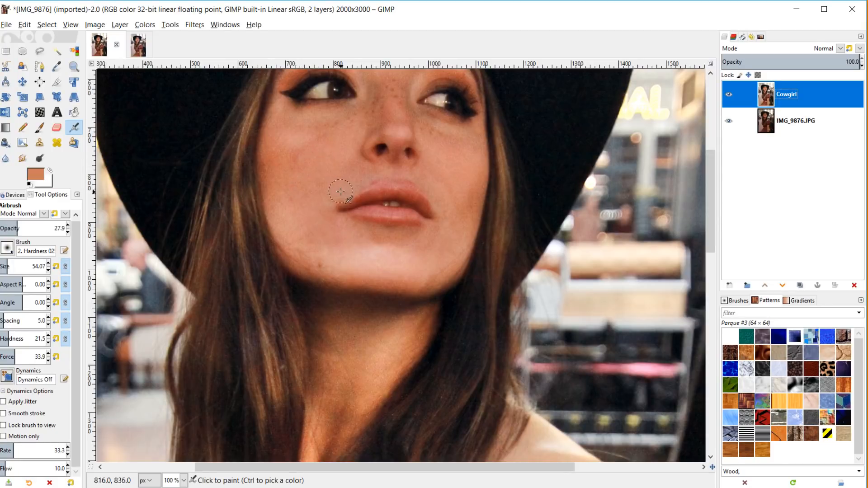
# Step: Sample the upper cheek's skin tone as the foreground color and raise the airbrush opacity to about 51.4
pyautogui.keyDown('ctrl'); pyautogui.scroll(2, 302, 171); pyautogui.keyUp('ctrl')
pyautogui.scroll(3, 290, 204)
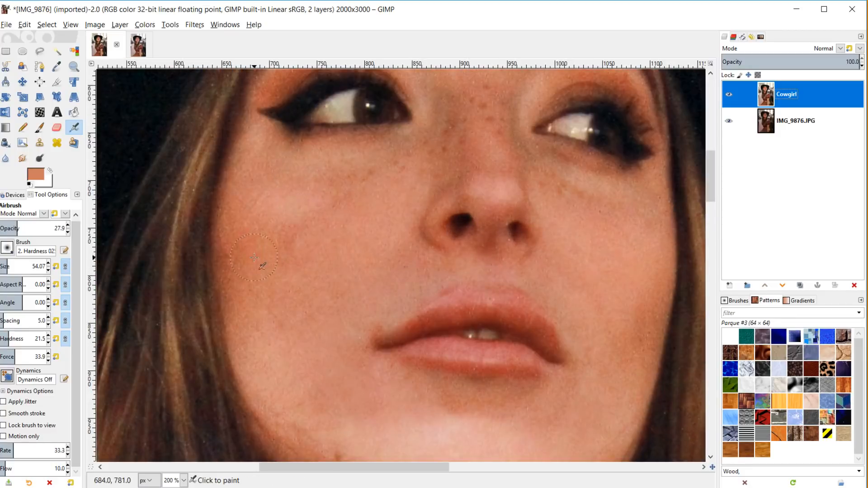
pyautogui.keyDown('ctrl'); pyautogui.click(262, 216); pyautogui.keyUp('ctrl')
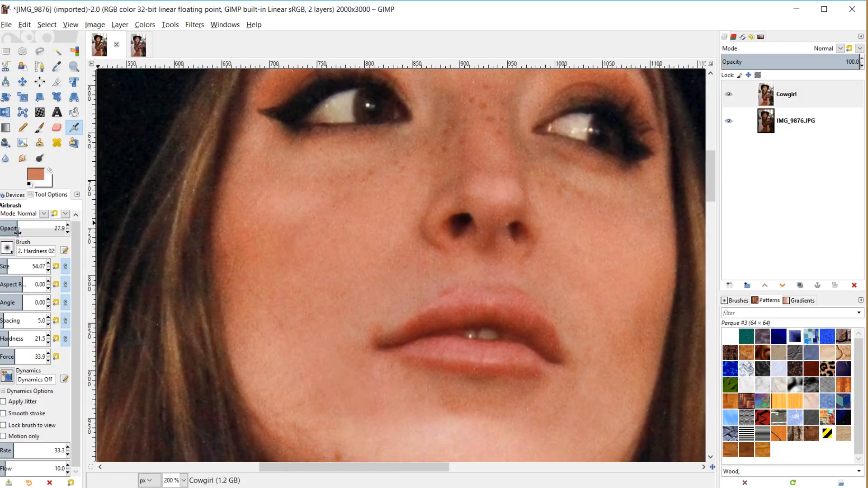
pyautogui.moveTo(23, 226); pyautogui.dragTo(32, 226)
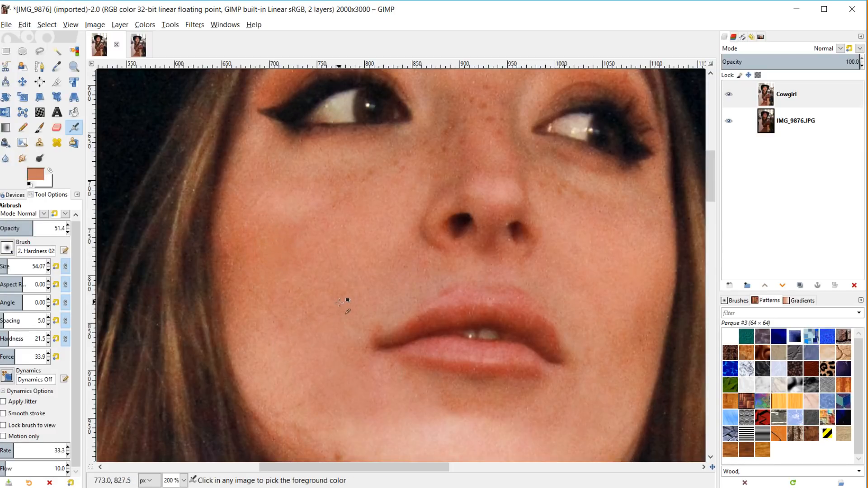
pyautogui.keyDown('ctrl'); pyautogui.scroll(-1, 559, 341); pyautogui.keyUp('ctrl')
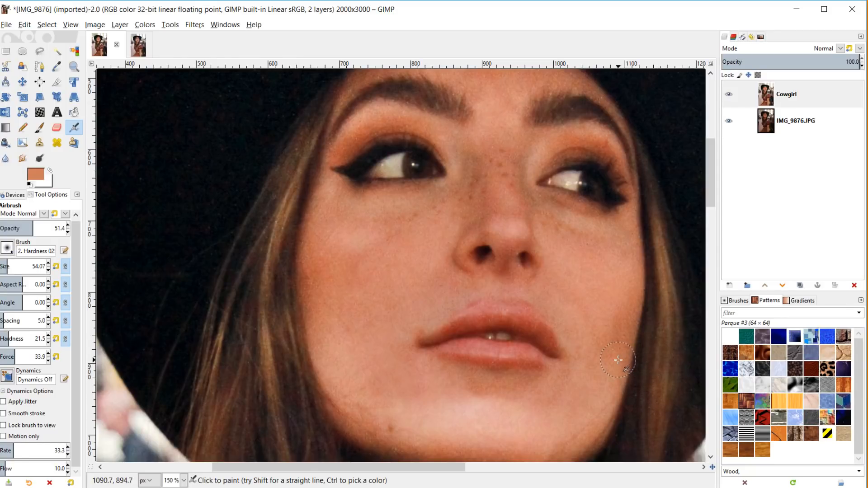
# Step: Switch to the Heal tool for the woman's face and reduce its brush size to 15.07
pyautogui.scroll(-8, 488, 335)
pyautogui.scroll(10, 486, 332)
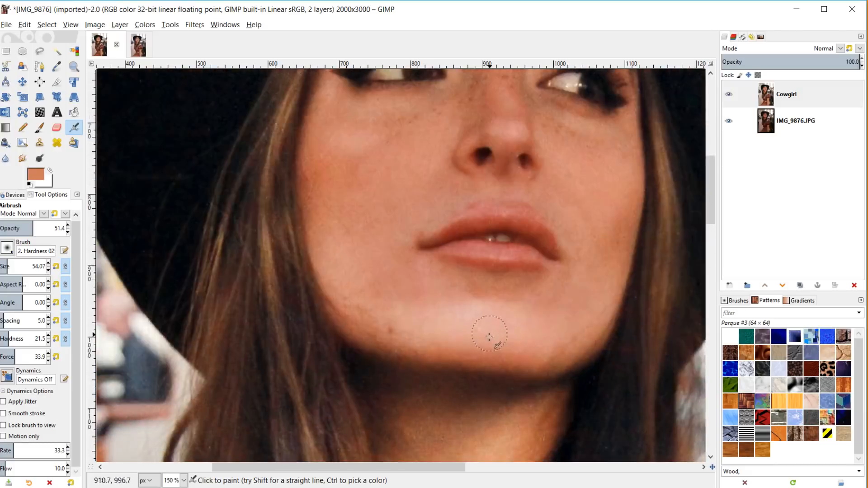
pyautogui.scroll(-2, 512, 370)
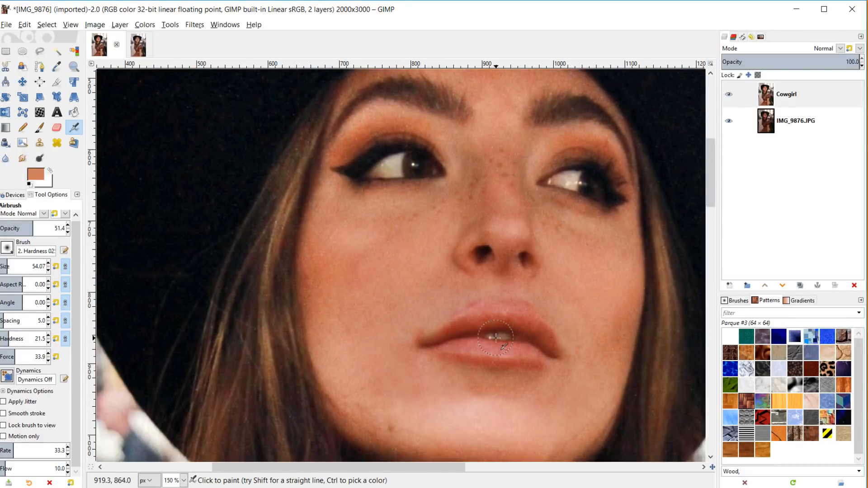
pyautogui.click(57, 143)
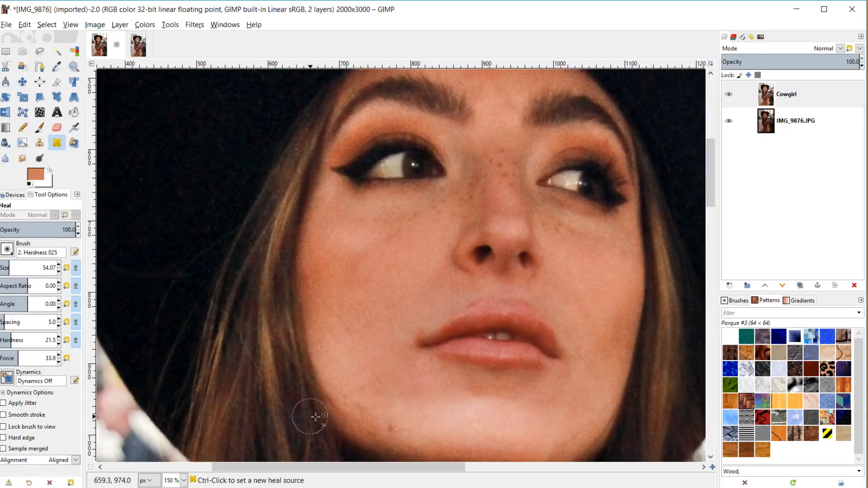
pyautogui.scroll(-3, 371, 306)
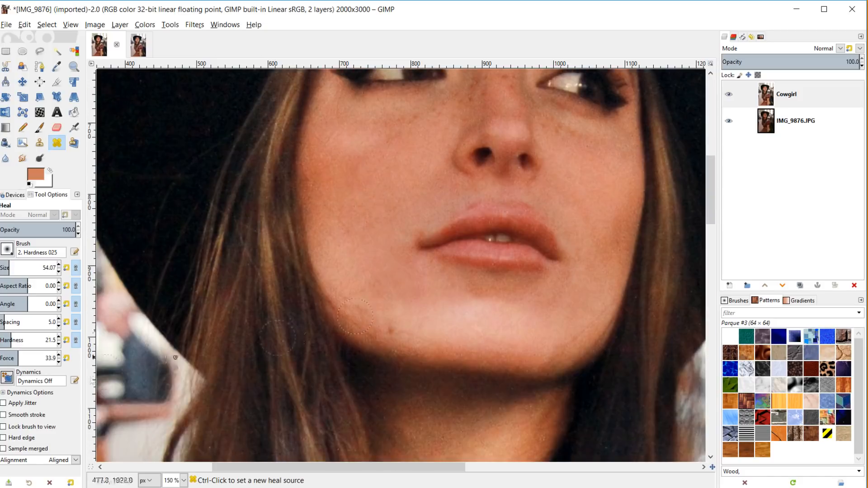
pyautogui.scroll(3, 401, 333)
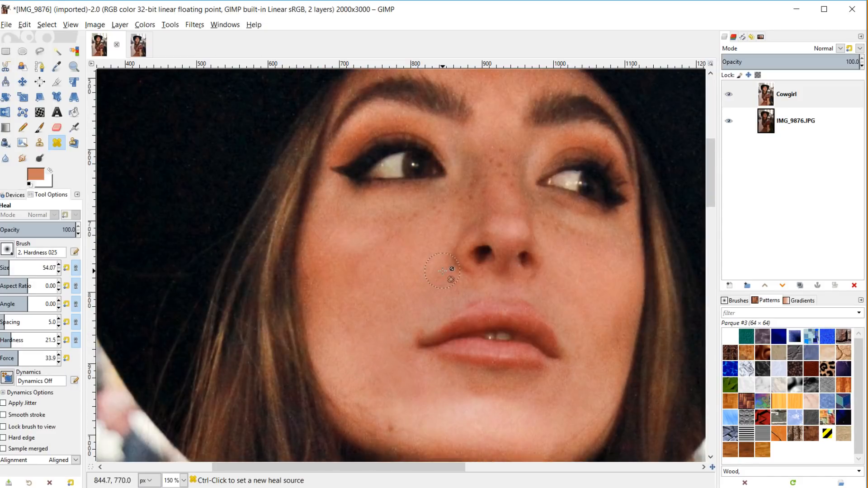
pyautogui.press('[')
pyautogui.press('[')
pyautogui.press('[')
pyautogui.press('[')
pyautogui.press('[')
pyautogui.press('[')
pyautogui.press('[')
pyautogui.press('[')
pyautogui.press('[')
pyautogui.press('[')
pyautogui.press('[')
pyautogui.press('[')
pyautogui.press('[')
pyautogui.press('[')
pyautogui.press('[')
pyautogui.press('[')
pyautogui.press('[')
pyautogui.press('[')
pyautogui.press('[')
pyautogui.press('[')
pyautogui.press('[')
pyautogui.press('[')
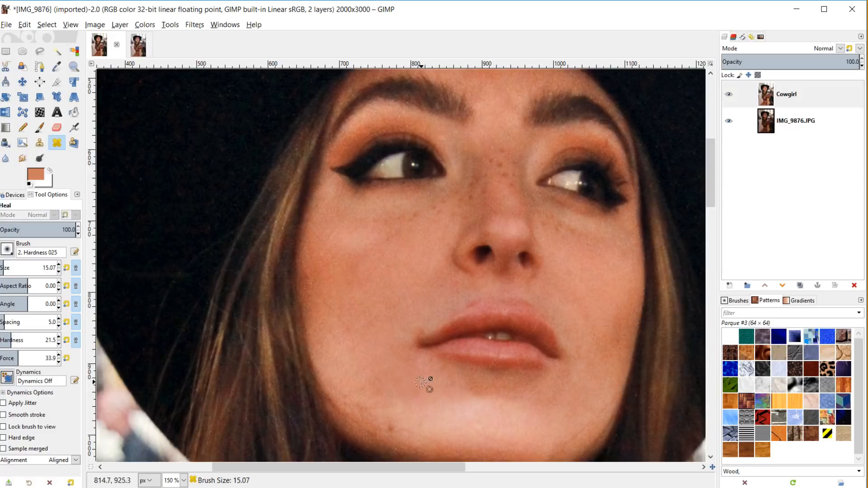
# Step: Heal the dark spot on the woman's lower jaw with a 13.07 brush, using clean skin beside it as the source
pyautogui.scroll(2, 398, 441)
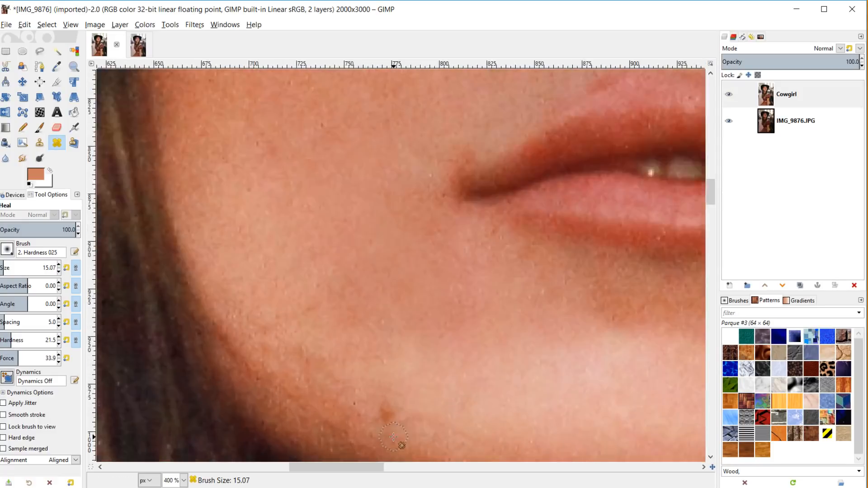
pyautogui.scroll(2, 396, 410)
pyautogui.scroll(1, 428, 364)
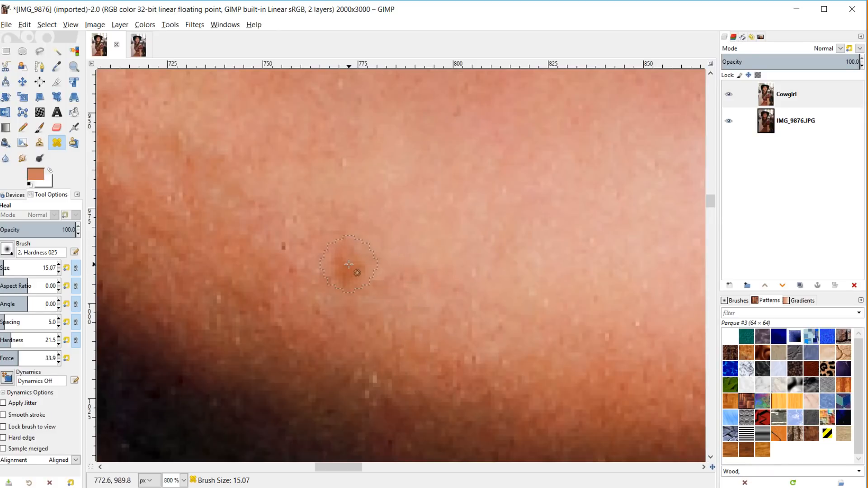
pyautogui.press(']')
pyautogui.press(']')
pyautogui.press(']')
pyautogui.press(']')
pyautogui.press(']')
pyautogui.press(']')
pyautogui.press(']')
pyautogui.press(']')
pyautogui.press(']')
pyautogui.press(']')
pyautogui.press(']')
pyautogui.press(']')
pyautogui.press(']')
pyautogui.press(']')
pyautogui.press(']')
pyautogui.press(']')
pyautogui.press(']')
pyautogui.press(']')
pyautogui.press(']')
pyautogui.press(']')
pyautogui.press(']')
pyautogui.press(']')
pyautogui.press(']')
pyautogui.press(']')
pyautogui.press(']')
pyautogui.press(']')
pyautogui.press(']')
pyautogui.press(']')
pyautogui.press(']')
pyautogui.press(']')
pyautogui.press(']')
pyautogui.press(']')
pyautogui.press(']')
pyautogui.press(']')
pyautogui.press(']')
pyautogui.press(']')
pyautogui.press(']')
pyautogui.press(']')
pyautogui.press(']')
pyautogui.press('[')
pyautogui.press('[')
pyautogui.press('[')
pyautogui.press('[')
pyautogui.press('[')
pyautogui.press('[')
pyautogui.press('[')
pyautogui.press('[')
pyautogui.press('[')
pyautogui.press('[')
pyautogui.press('[')
pyautogui.press('[')
pyautogui.press('[')
pyautogui.press('[')
pyautogui.press('[')
pyautogui.press('[')
pyautogui.press('[')
pyautogui.press('[')
pyautogui.press('[')
pyautogui.press('[')
pyautogui.press(']')
pyautogui.press(']')
pyautogui.keyDown('ctrl'); pyautogui.click(306, 233); pyautogui.keyUp('ctrl')
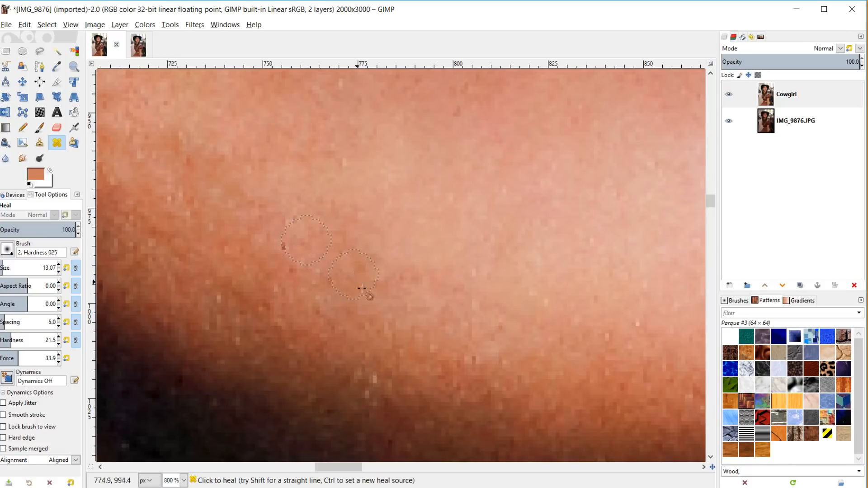
pyautogui.keyDown('ctrl'); pyautogui.click(409, 236); pyautogui.keyUp('ctrl')
pyautogui.click(367, 271)
pyautogui.scroll(-4, 375, 274)
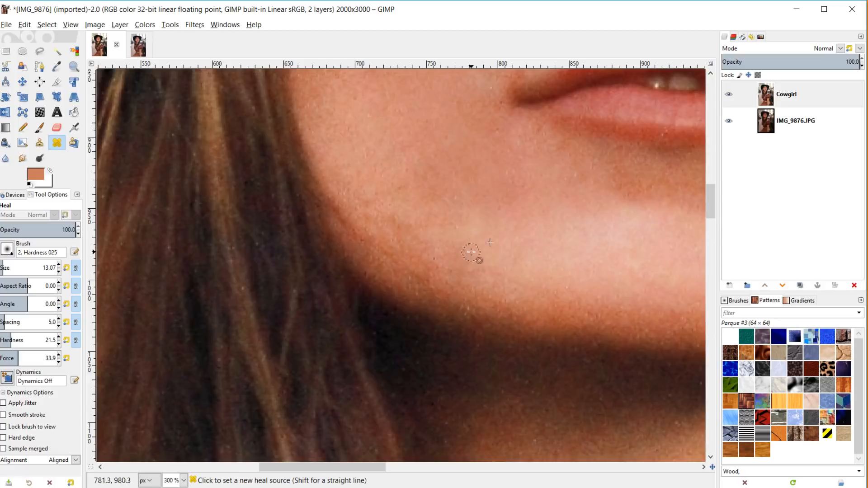
# Step: Make the Cowgirl layer active and start the Sharpen (Unsharp Mask) filter on it
pyautogui.scroll(-1, 565, 284)
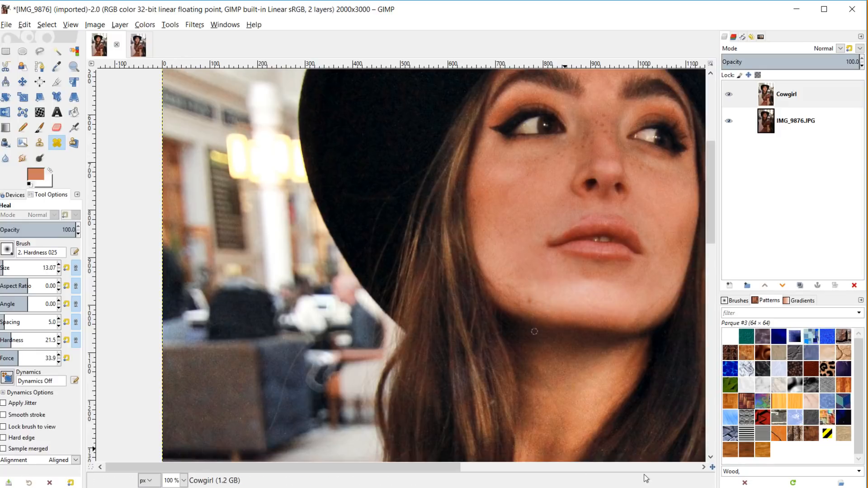
pyautogui.scroll(3, 620, 386)
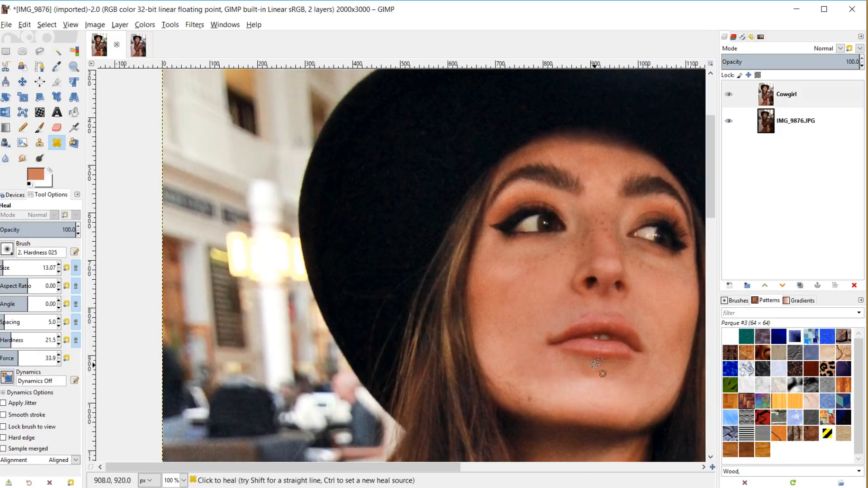
pyautogui.scroll(-3, 596, 364)
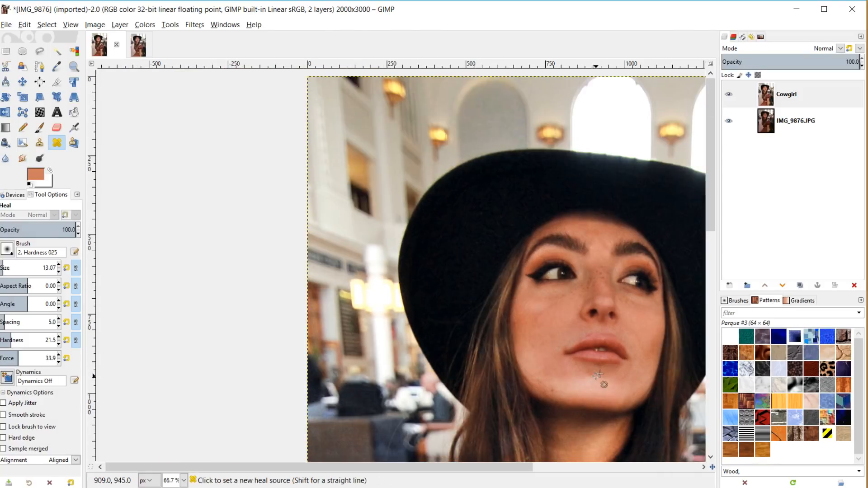
pyautogui.hscroll(5, 525, 469)
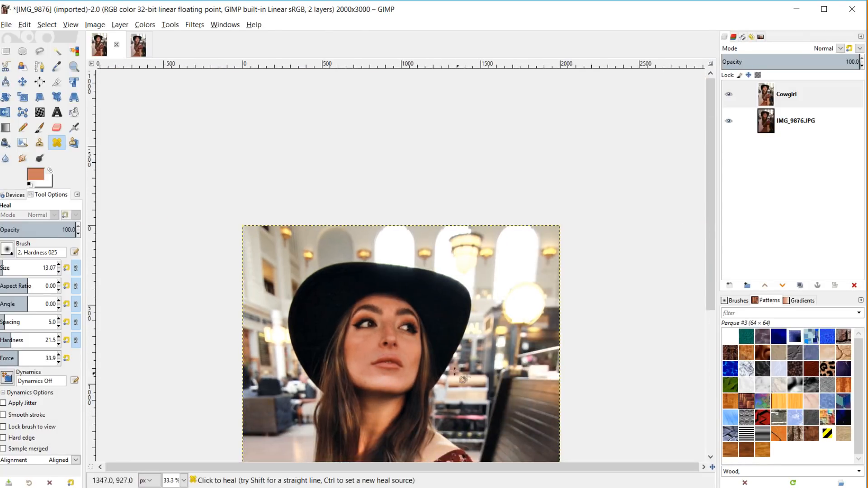
pyautogui.scroll(-4, 426, 356)
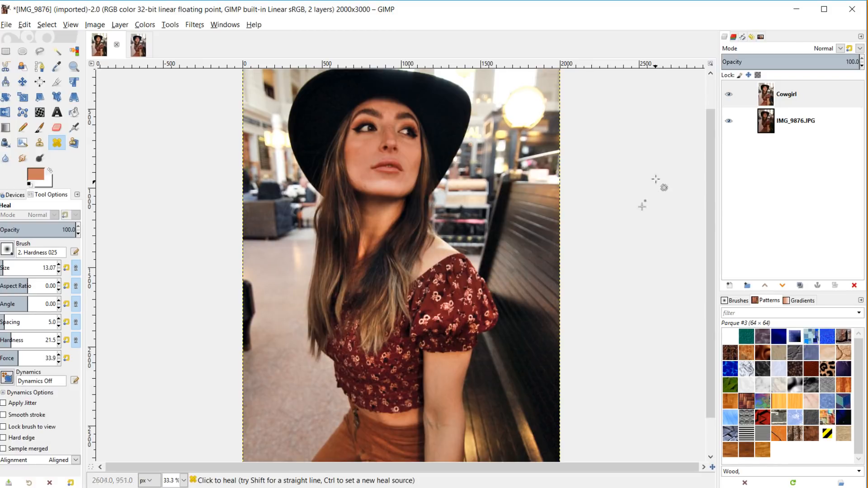
pyautogui.click(743, 94)
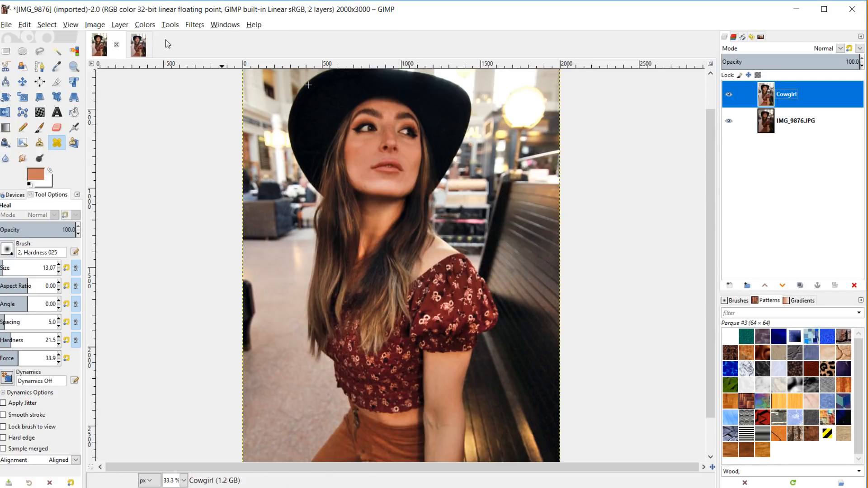
pyautogui.click(155, 25)
pyautogui.moveTo(195, 24)
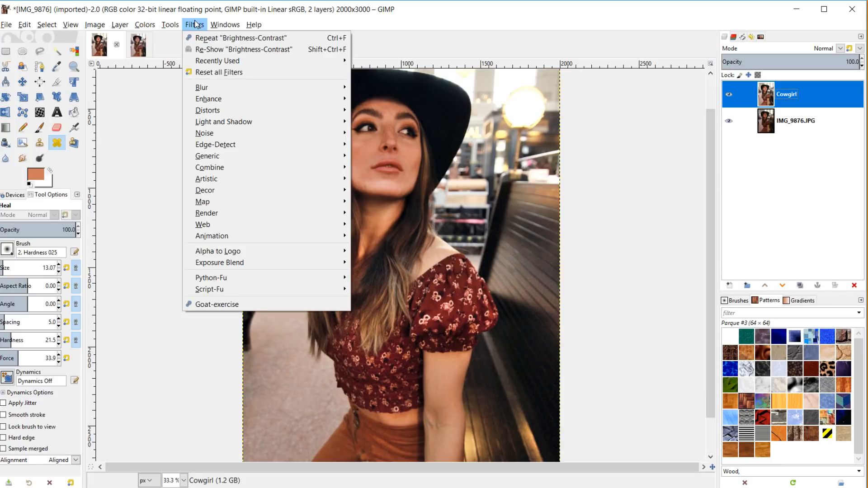
pyautogui.moveTo(220, 99)
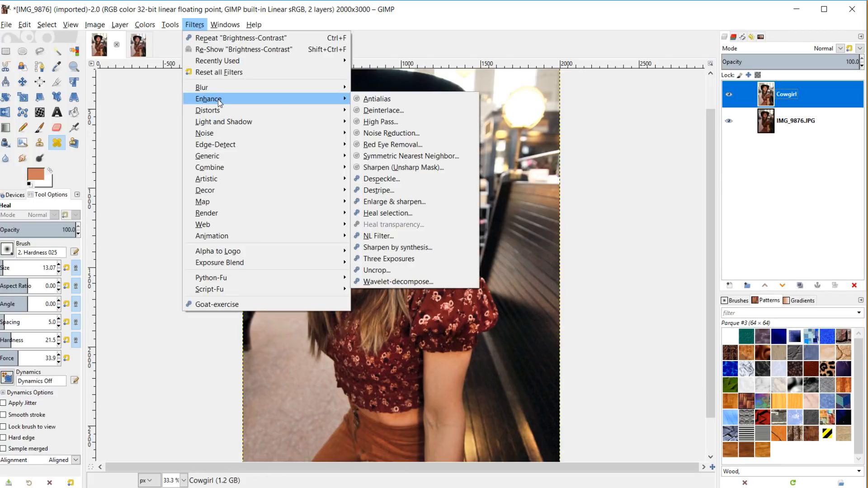
pyautogui.click(402, 167)
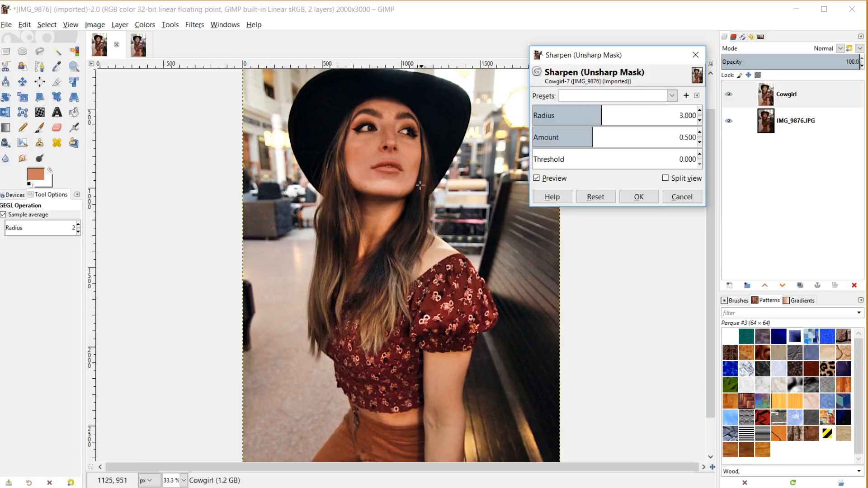
# Step: Set the sharpening radius to about 3.131
pyautogui.scroll(2, 382, 241)
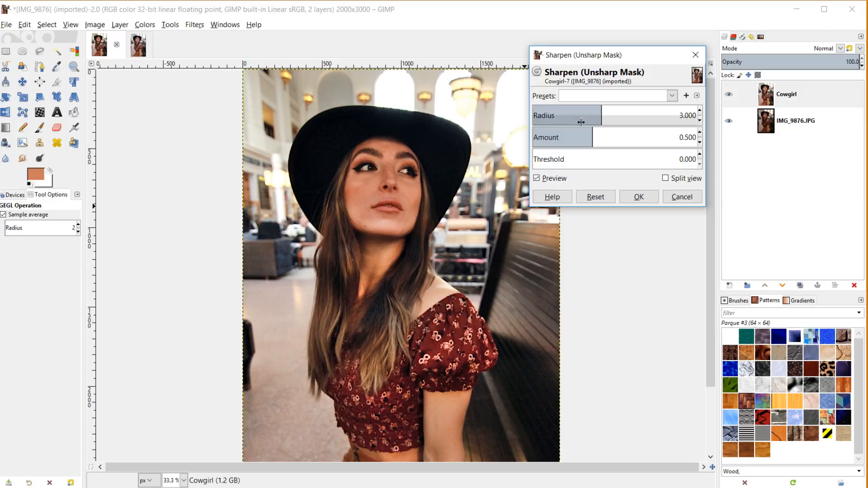
pyautogui.click(604, 110)
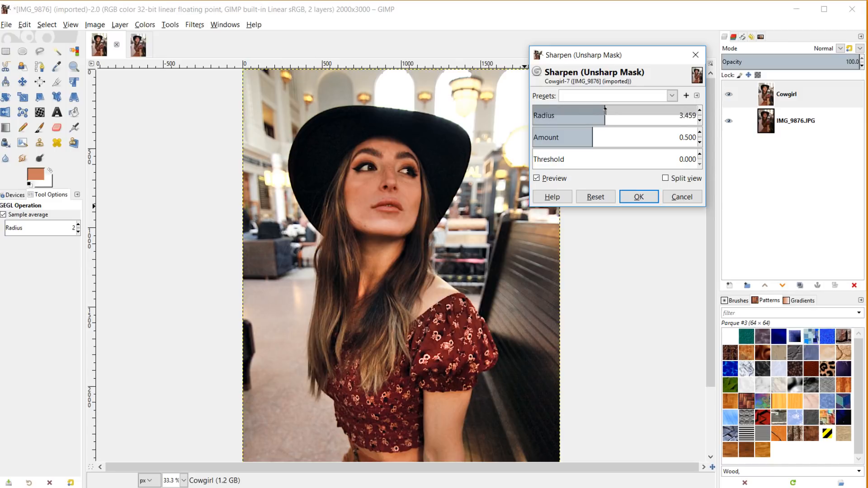
pyautogui.moveTo(604, 110); pyautogui.dragTo(606, 114)
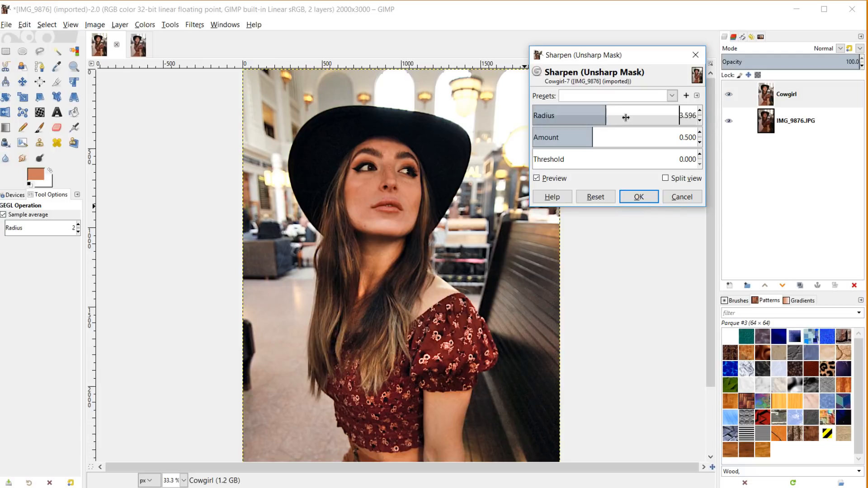
pyautogui.click(606, 112)
pyautogui.moveTo(606, 112); pyautogui.dragTo(604, 112)
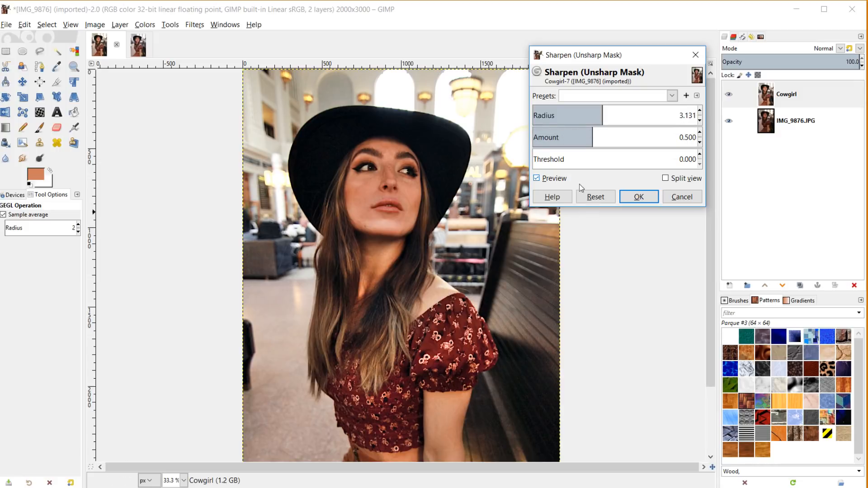
# Step: Compare the image with and without the sharpening preview, set the amount to about 0.518 and apply the filter
pyautogui.click(538, 178)
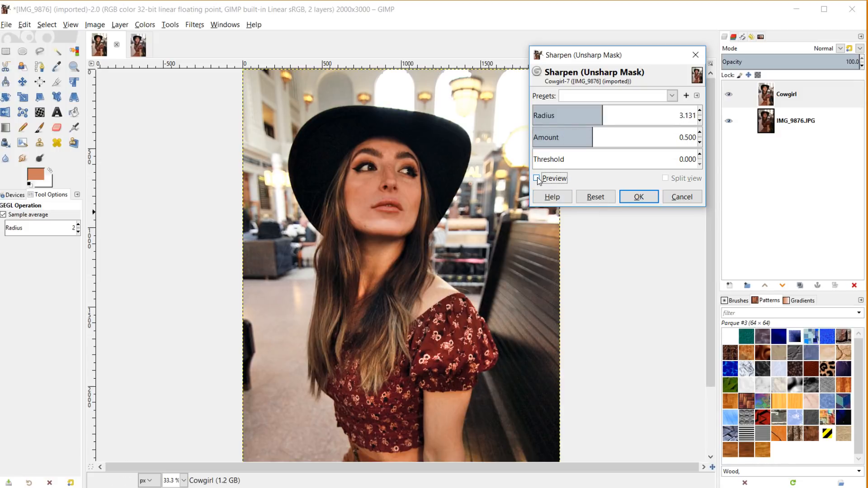
pyautogui.click(538, 179)
pyautogui.click(593, 132)
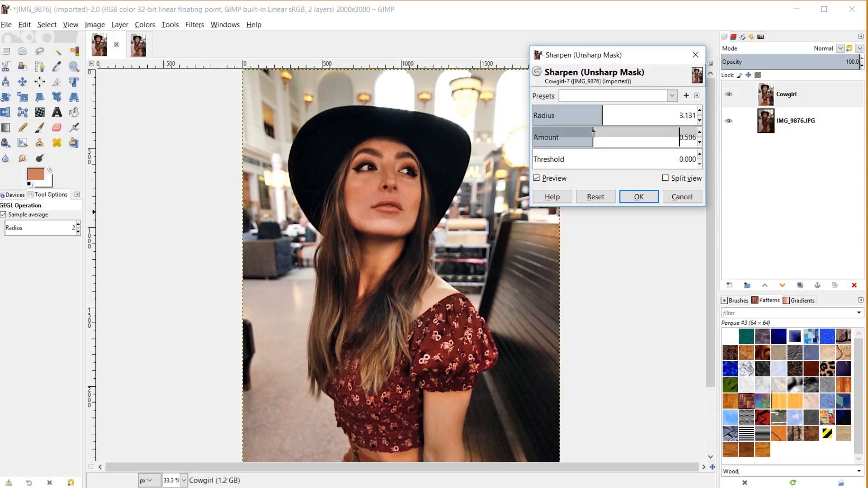
pyautogui.moveTo(594, 132); pyautogui.dragTo(594, 132)
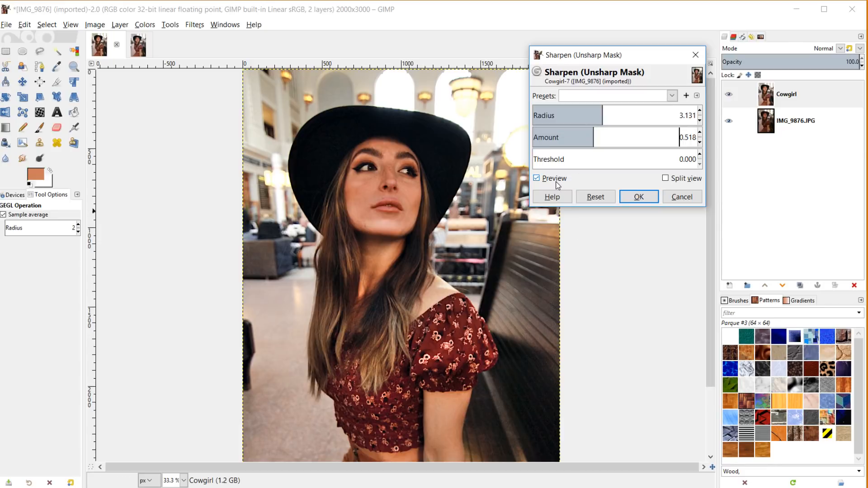
pyautogui.click(639, 197)
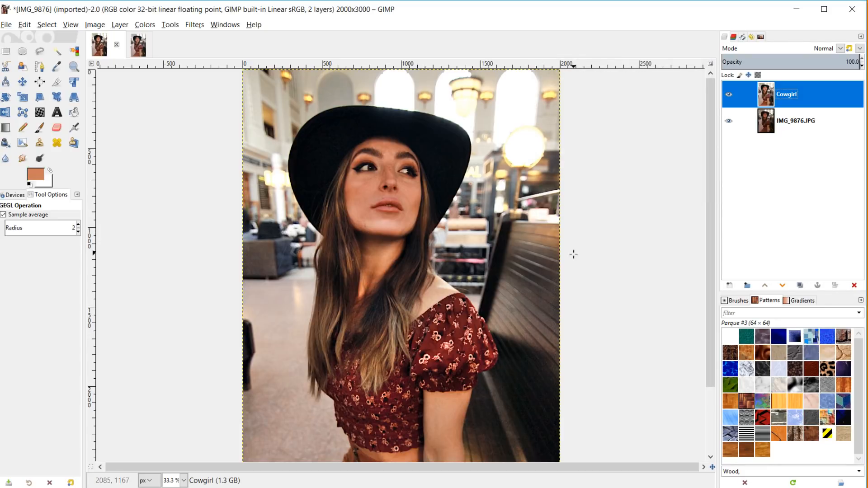
# Step: Add a transparent 2000 × 3000 px layer named Vignette above the Cowgirl layer
pyautogui.scroll(-2, 455, 309)
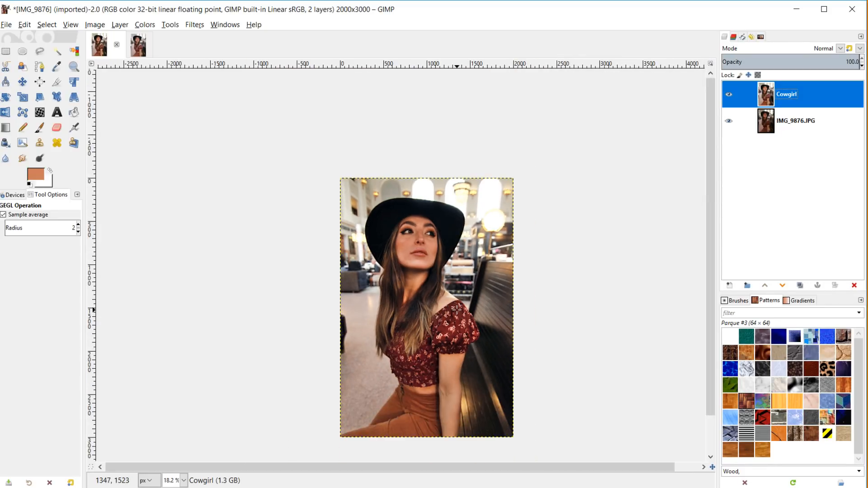
pyautogui.scroll(1, 454, 309)
pyautogui.scroll(-1, 454, 309)
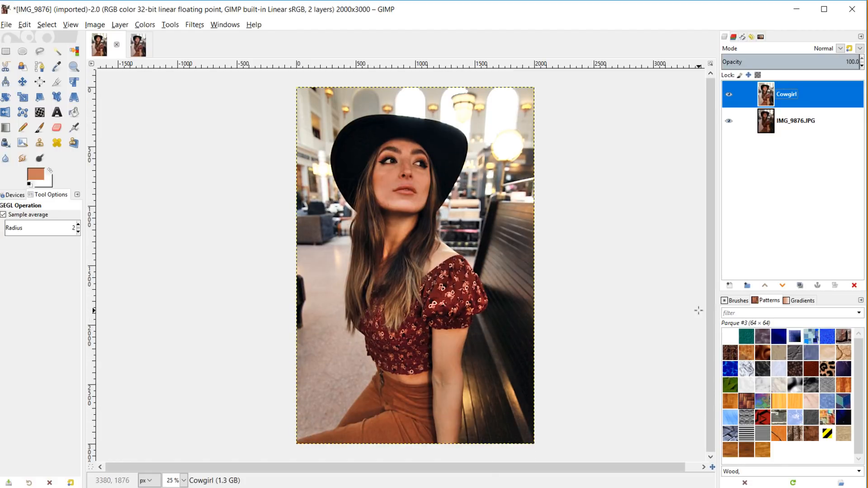
pyautogui.click(733, 286)
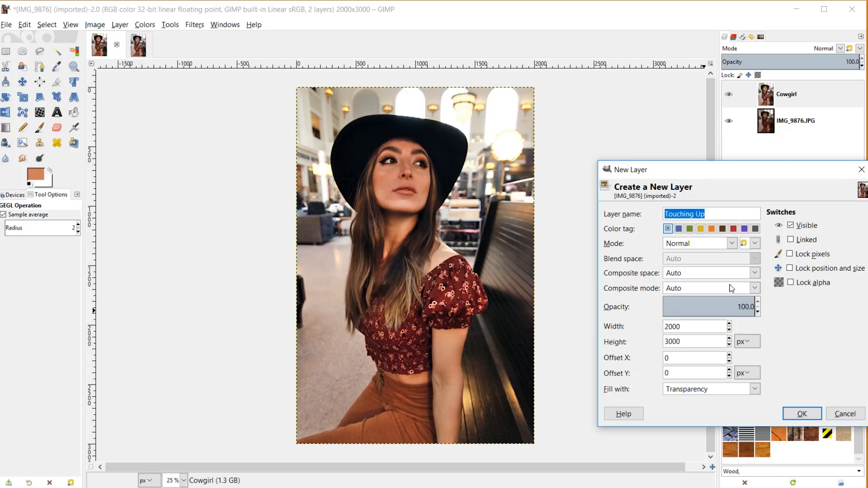
pyautogui.write('Vignette')
pyautogui.press('Return')
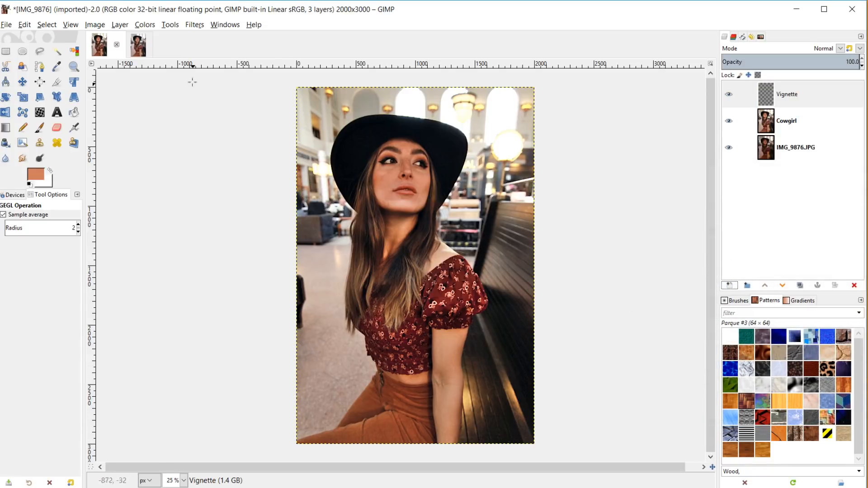
# Step: Start the Vignette filter on the Vignette layer and widen its radius to about 1.942
pyautogui.click(190, 26)
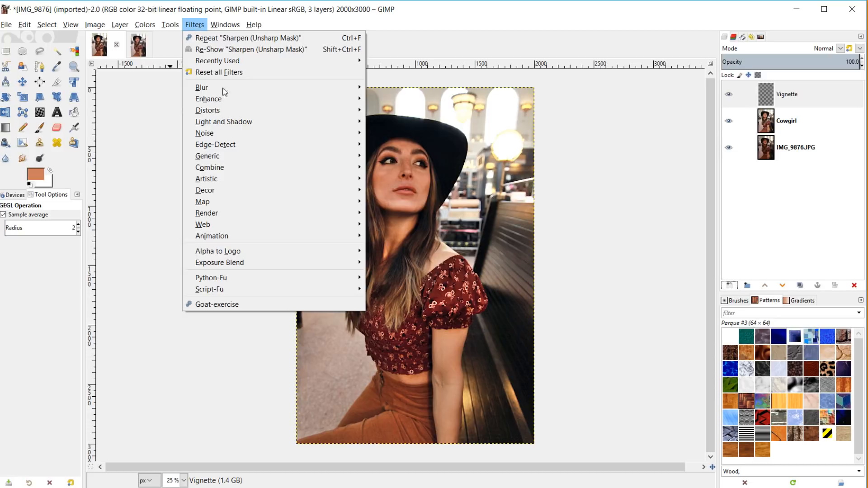
pyautogui.moveTo(240, 123)
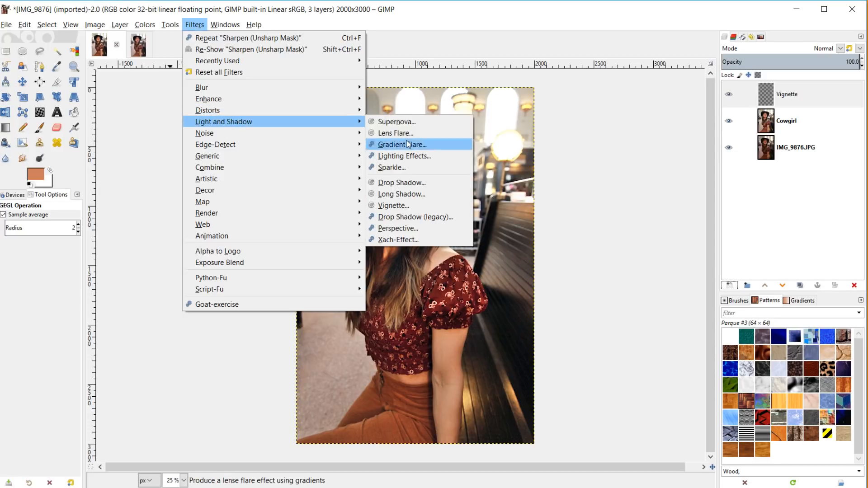
pyautogui.click(413, 206)
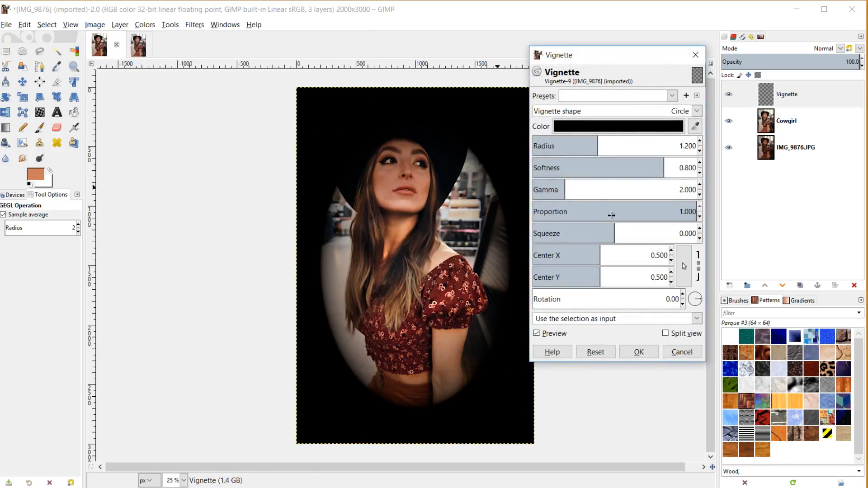
pyautogui.moveTo(598, 147); pyautogui.dragTo(639, 146)
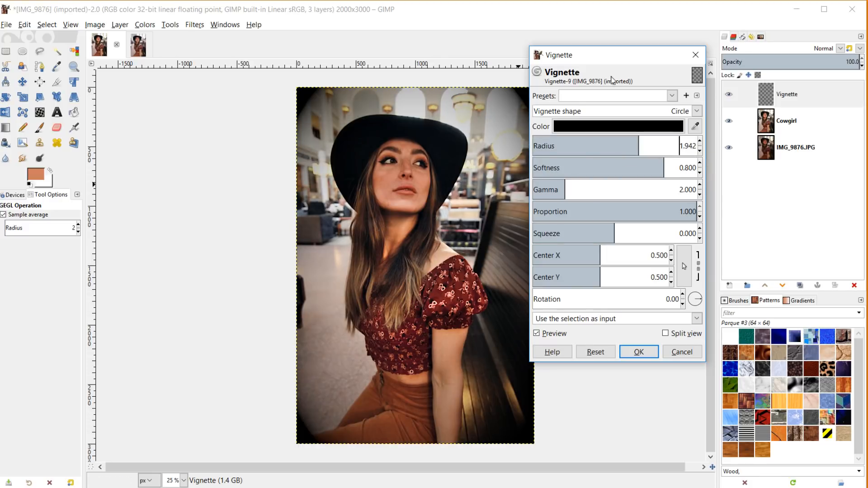
# Step: Set the vignette's horizontal center to about 0.465 and its softness to about 0.598, and apply the filter
pyautogui.moveTo(606, 57); pyautogui.dragTo(668, 41)
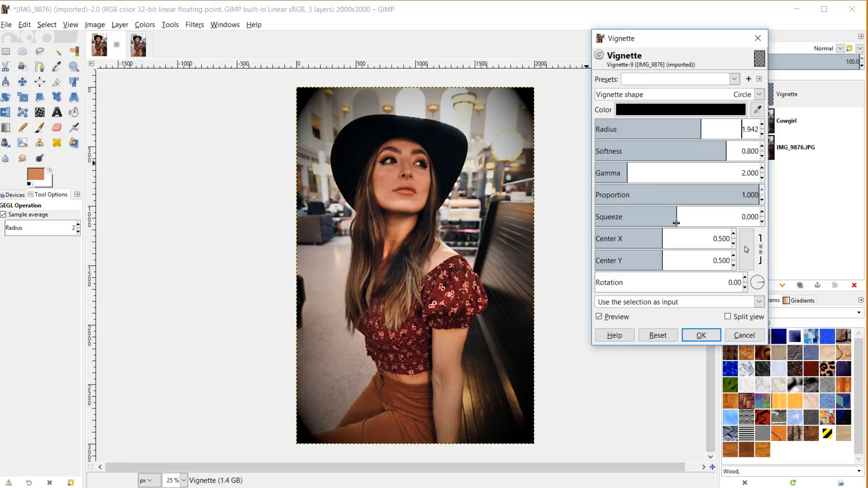
pyautogui.moveTo(660, 239); pyautogui.dragTo(659, 243)
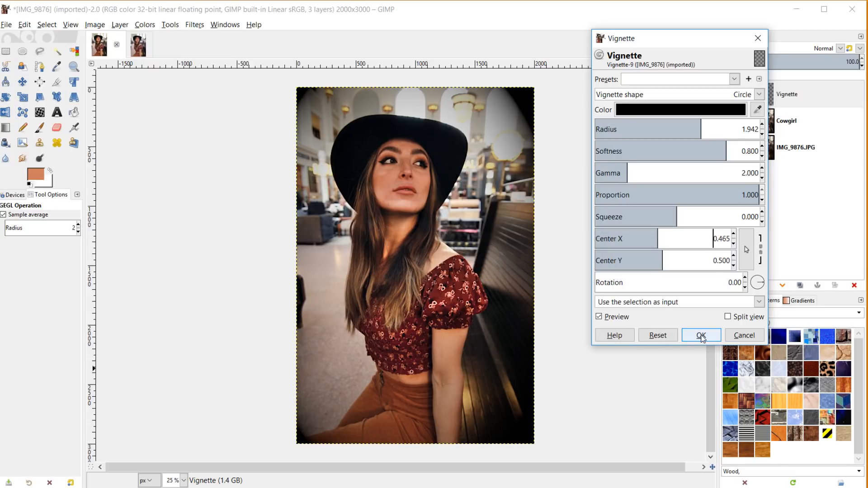
pyautogui.click(700, 153)
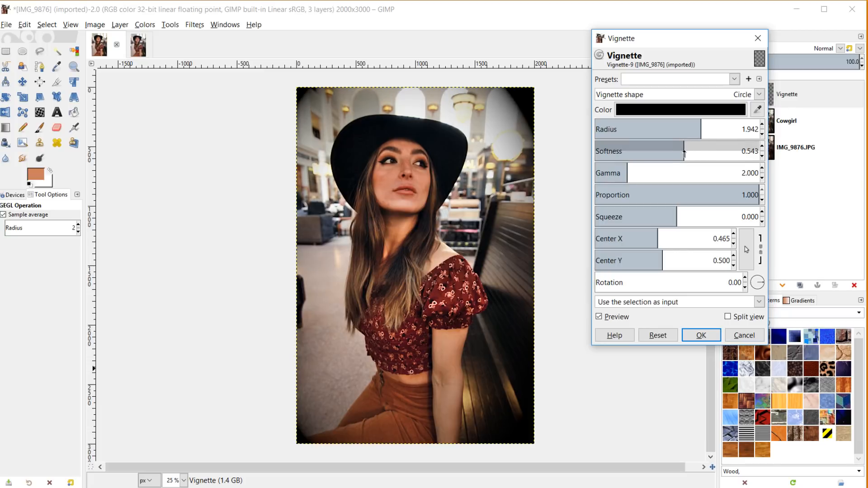
pyautogui.moveTo(700, 154); pyautogui.dragTo(693, 155)
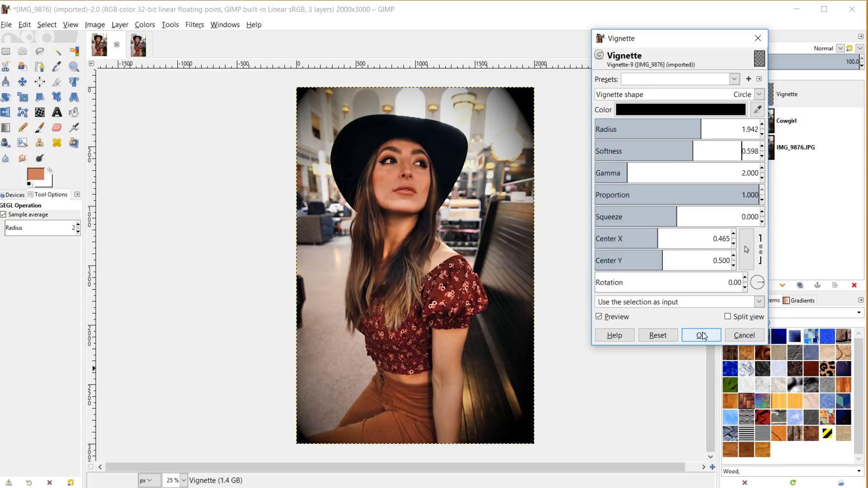
pyautogui.click(703, 335)
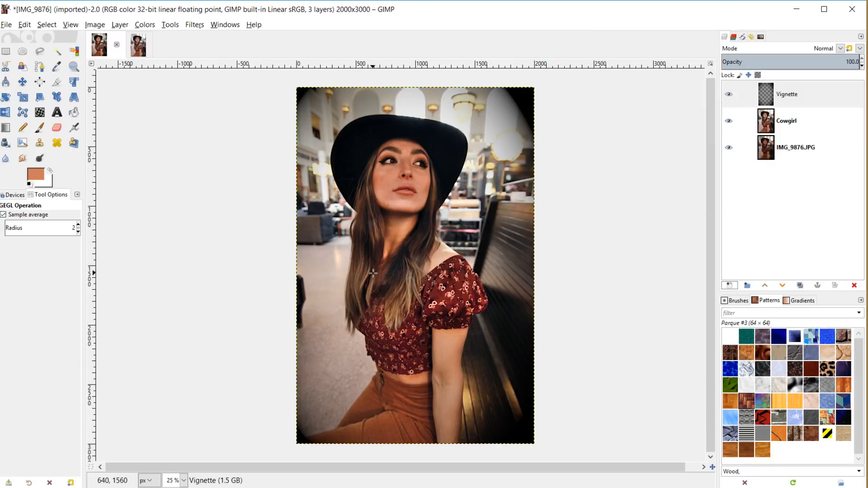
# Step: Lower the Vignette layer's opacity to about 36.4, comparing the image with and without the layer
pyautogui.click(778, 93)
pyautogui.click(791, 61)
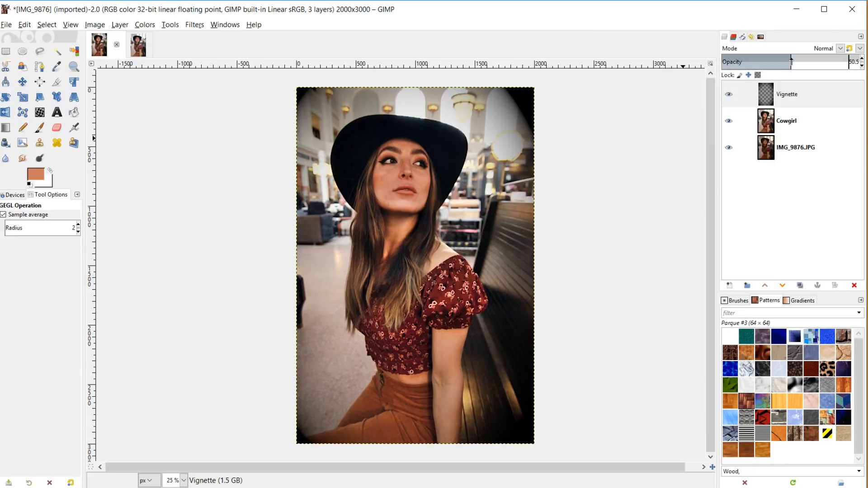
pyautogui.moveTo(791, 61)
pyautogui.mouseDown()
pyautogui.moveTo(771, 62)
pyautogui.moveTo(781, 62)
pyautogui.mouseUp()
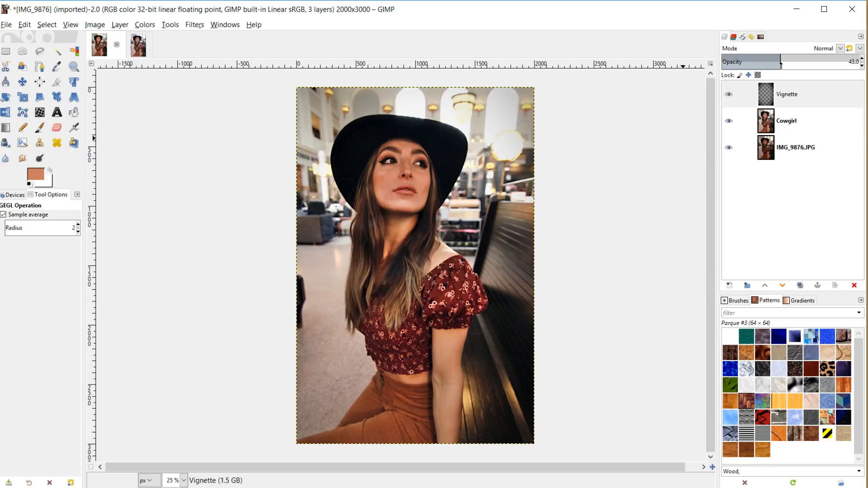
pyautogui.click(736, 95)
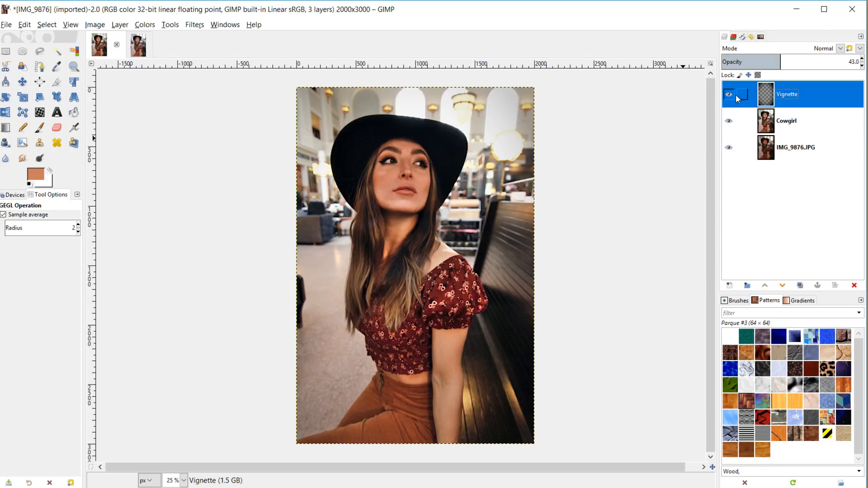
pyautogui.click(729, 93)
pyautogui.click(729, 92)
pyautogui.click(772, 61)
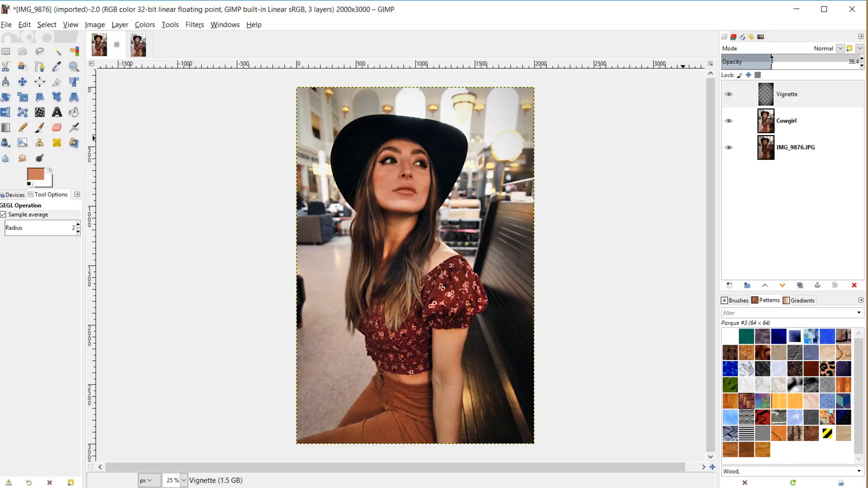
# Step: Select the Cowgirl layer and export the image as Cowgirl at Union Station.JPG in the Union Station 1_20 Photoshoot folder at quality 90
pyautogui.click(766, 128)
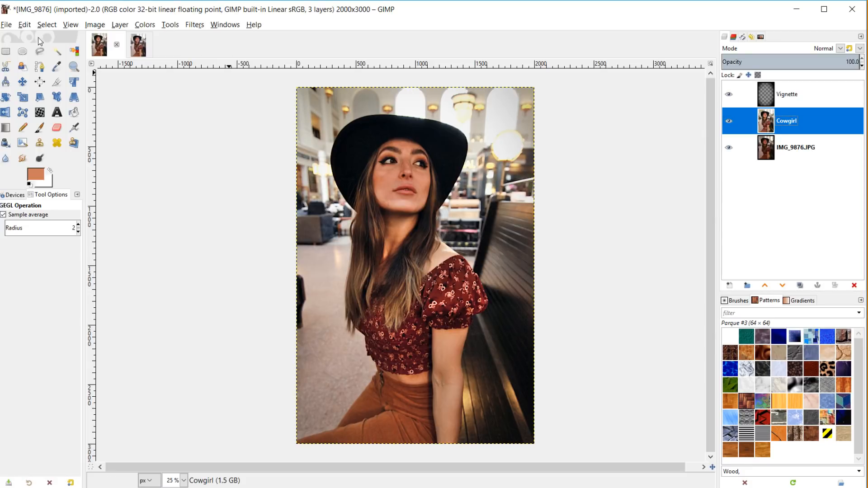
pyautogui.click(13, 25)
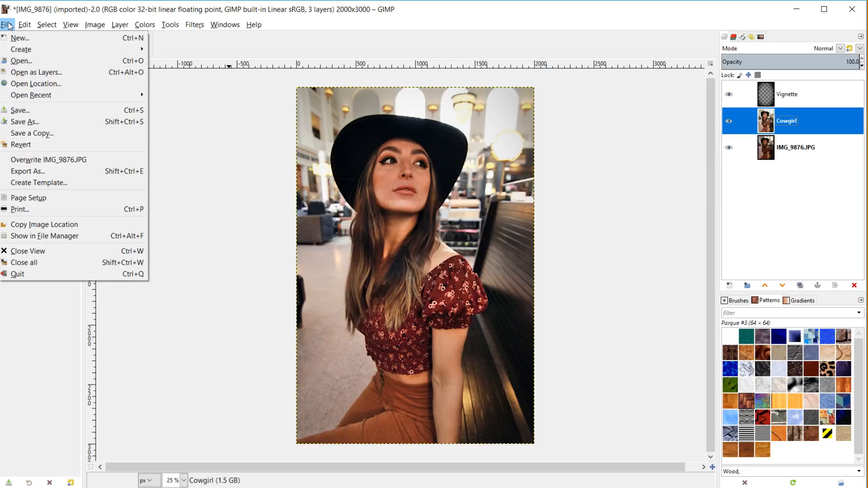
pyautogui.click(50, 171)
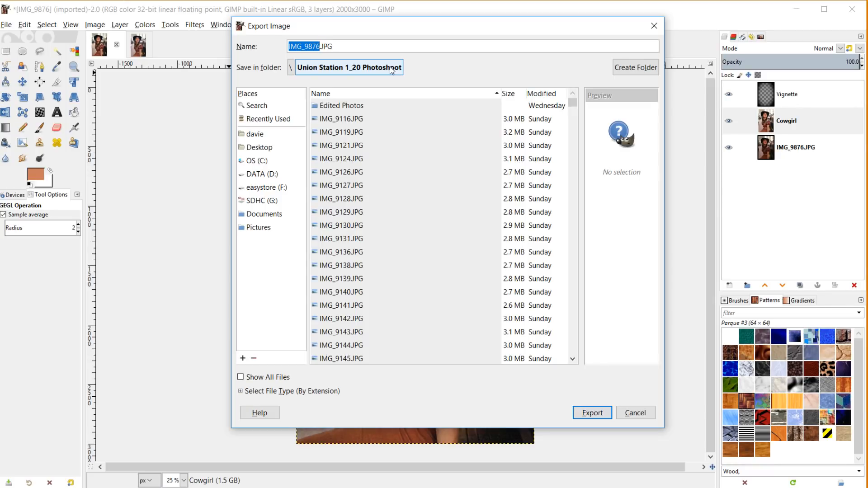
pyautogui.write('Cowgirl at Union Station')
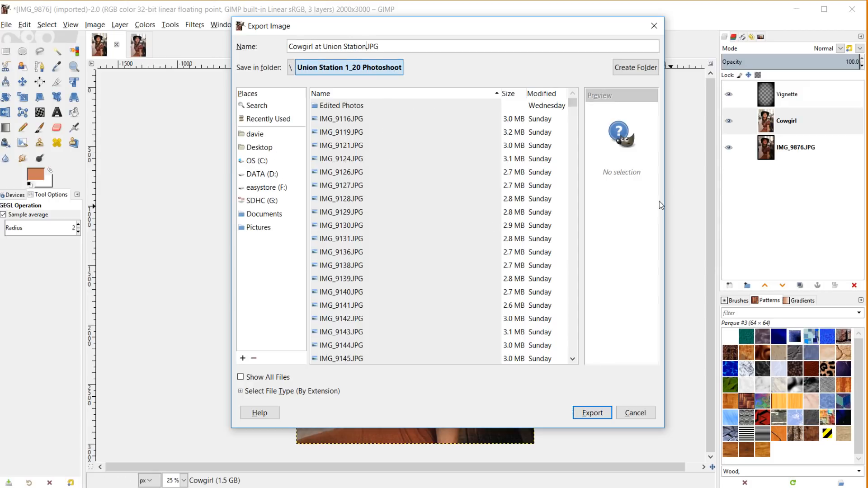
pyautogui.click(591, 413)
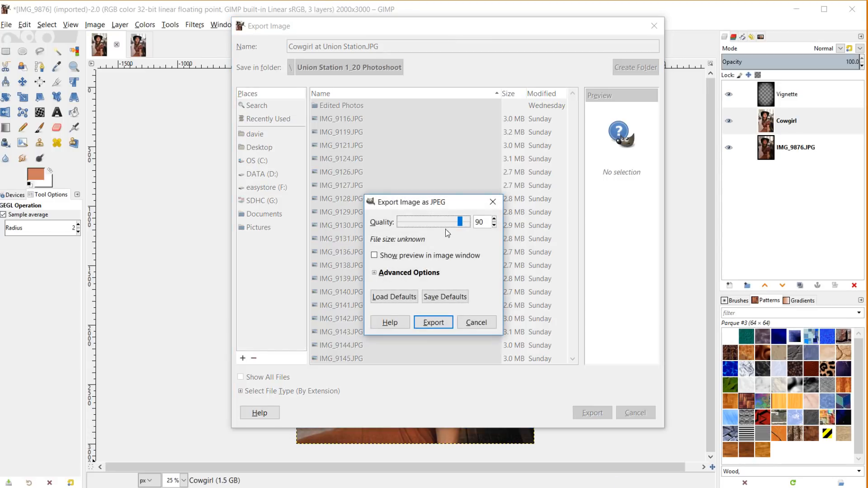
pyautogui.click(434, 323)
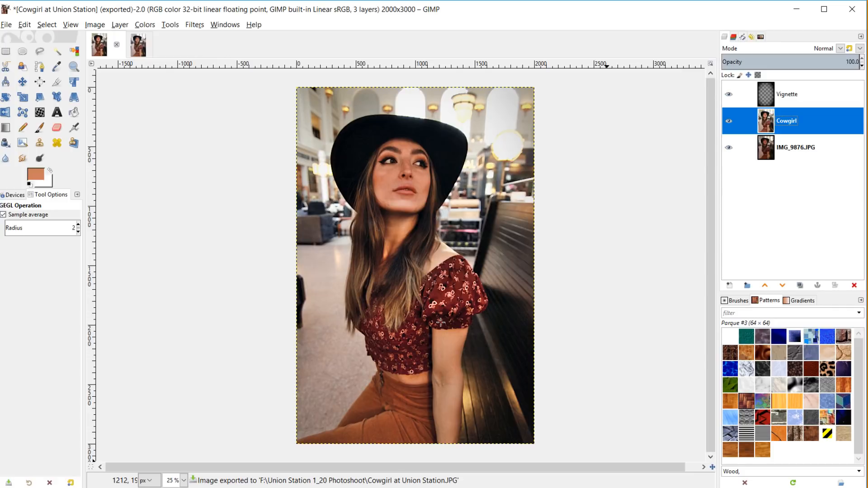
# Step: Show only the original IMG_9876.JPG layer for a before-and-after comparison, and restore the visibility of all layers
pyautogui.keyDown('shift'); pyautogui.click(729, 147); pyautogui.keyUp('shift')
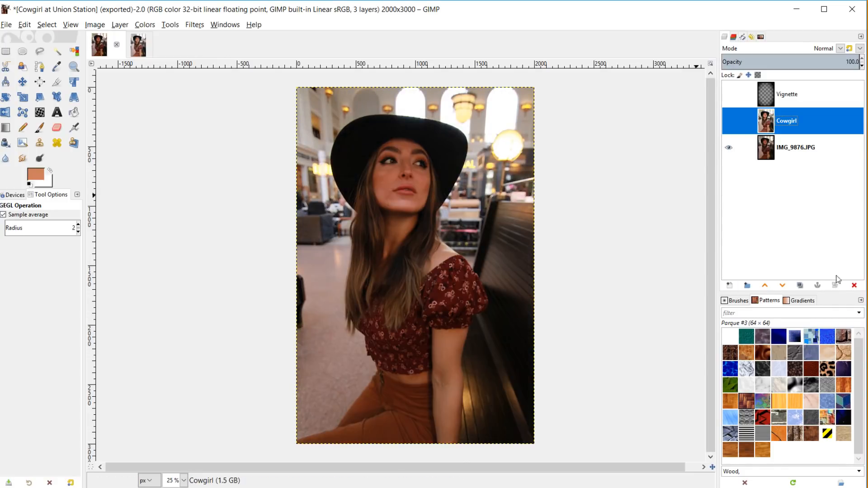
pyautogui.keyDown('shift'); pyautogui.click(729, 147); pyautogui.keyUp('shift')
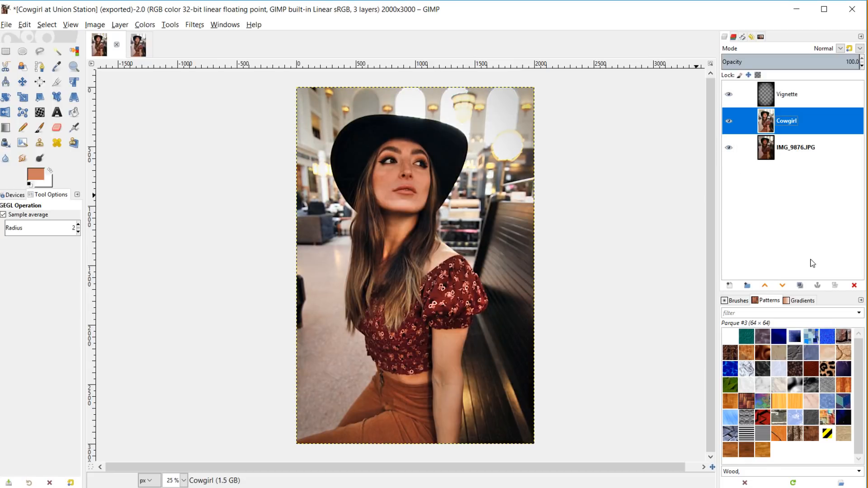